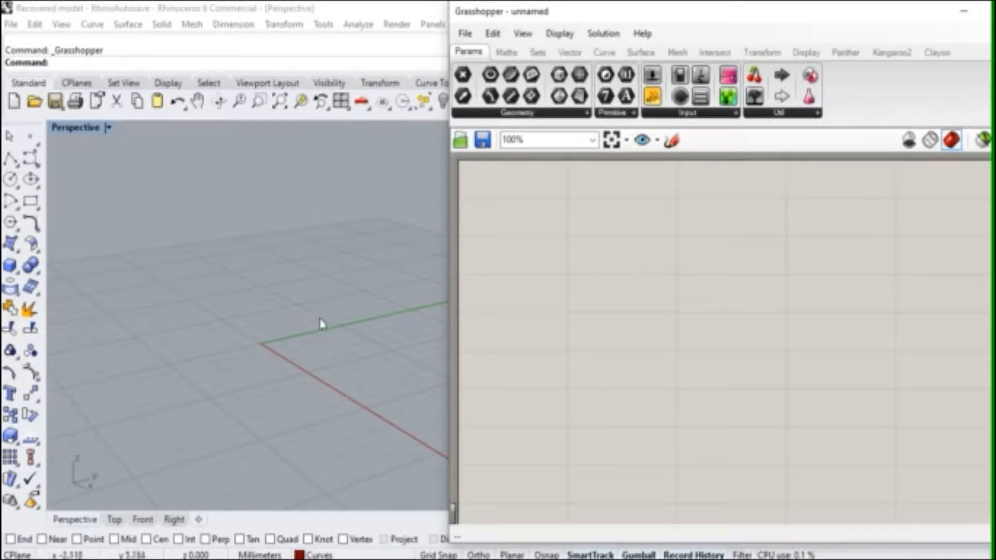
Restore the four-viewport layout and draw a circle of about 10 mm radius in the Front view, centred on the origin.
double_click(70, 127)
left_click(10, 179)
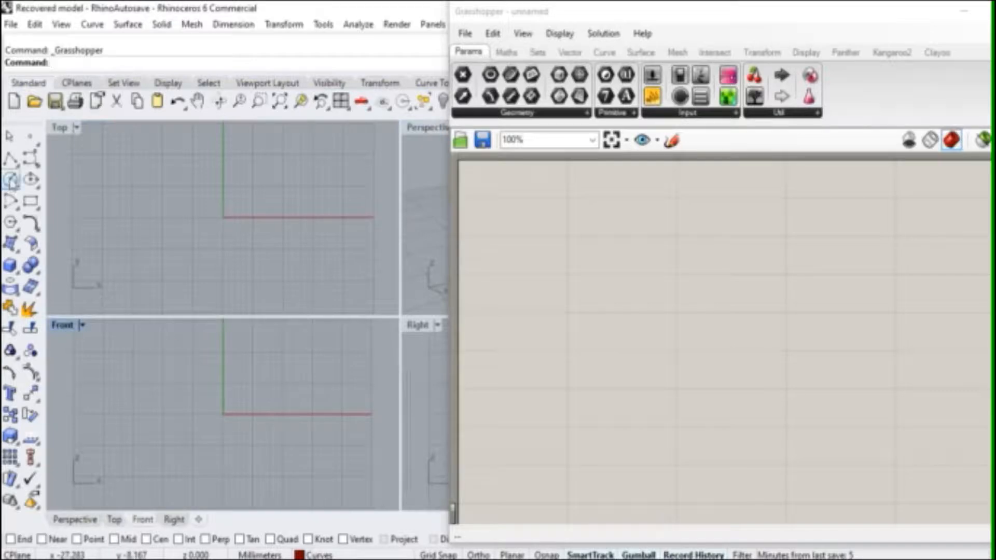
type("0")
key("Return")
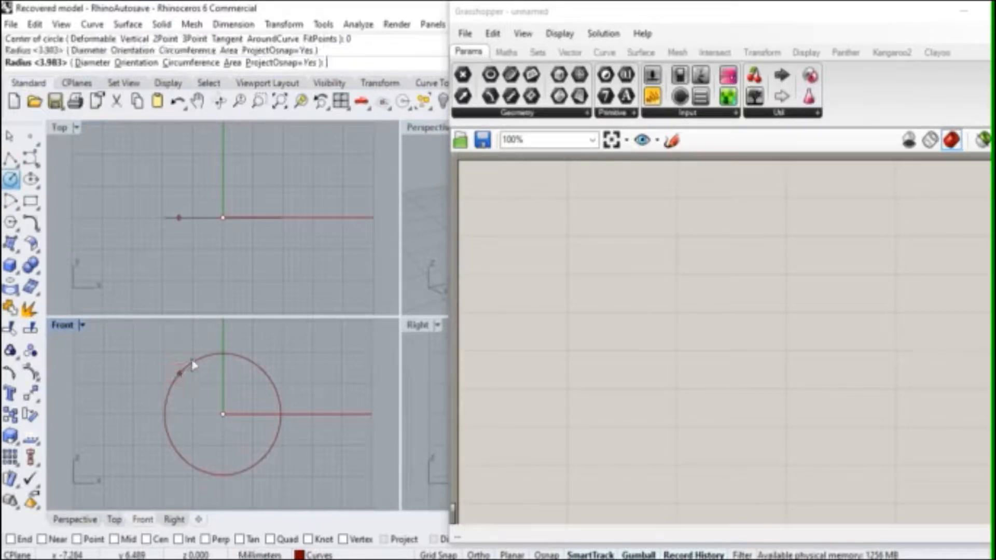
left_click(202, 368)
Offset the circle outward by 2 mm to create a larger concentric circle.
left_click(206, 363)
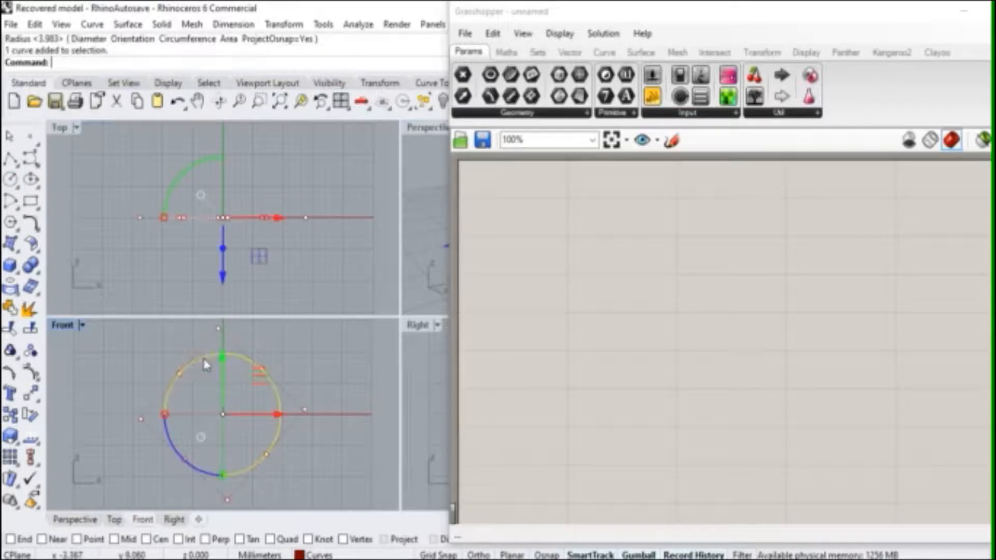
left_click(37, 230)
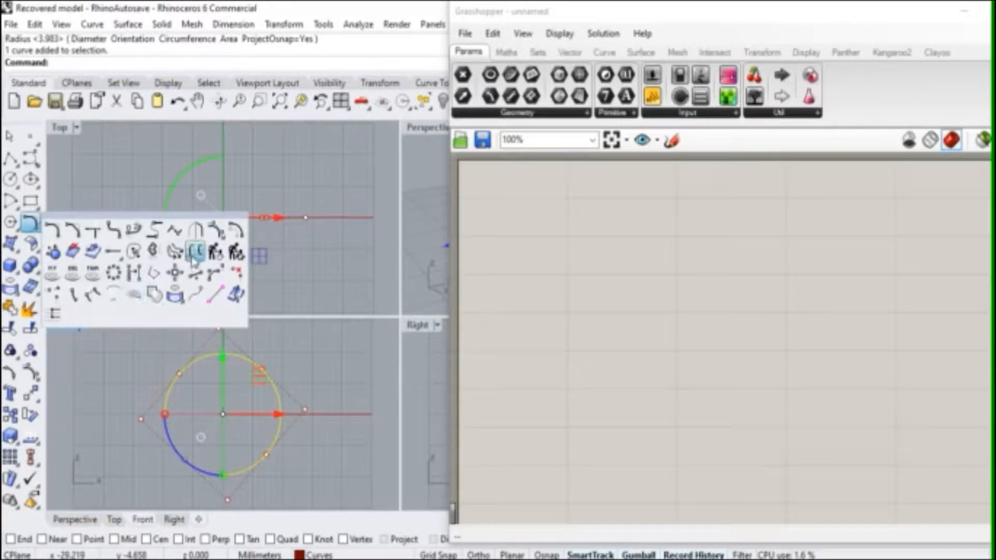
left_click(235, 231)
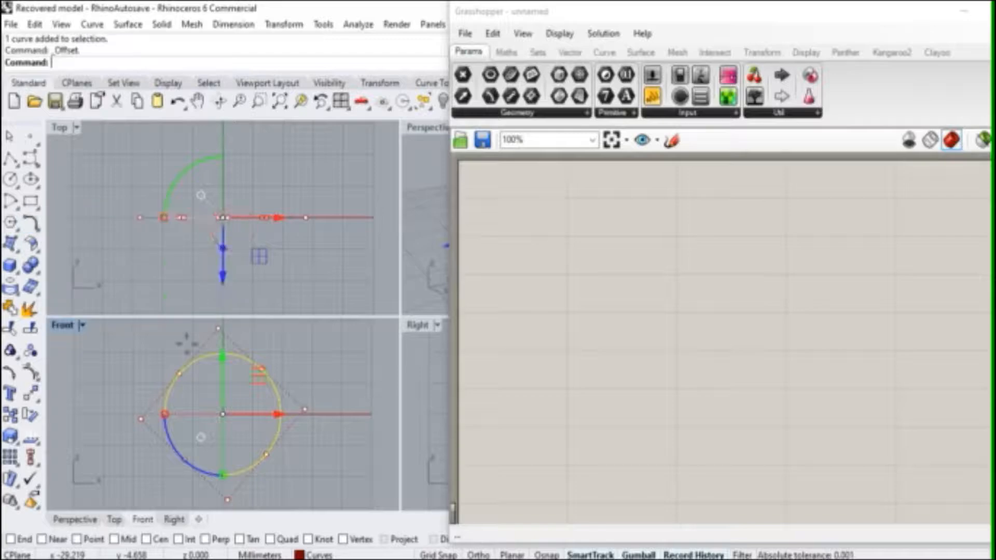
left_click(99, 63)
type("2")
key("Return")
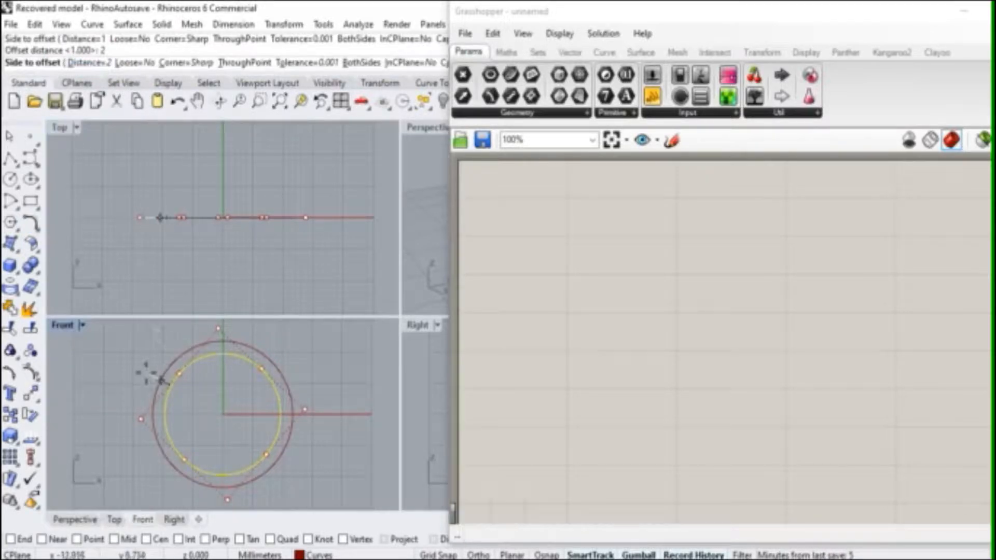
left_click(148, 369)
left_click(362, 345)
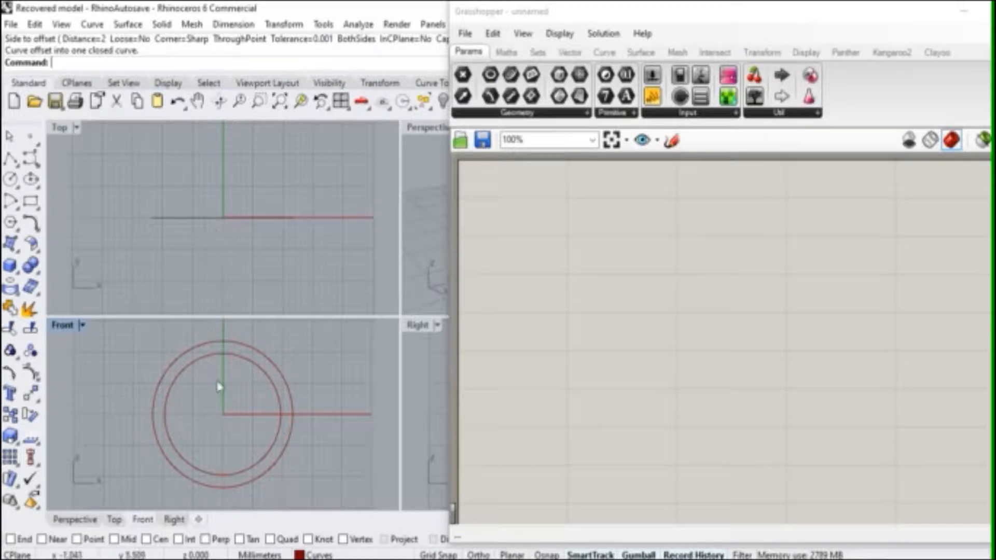
Extrude the outer circle as a solid to both sides by 2 mm.
left_click(236, 346)
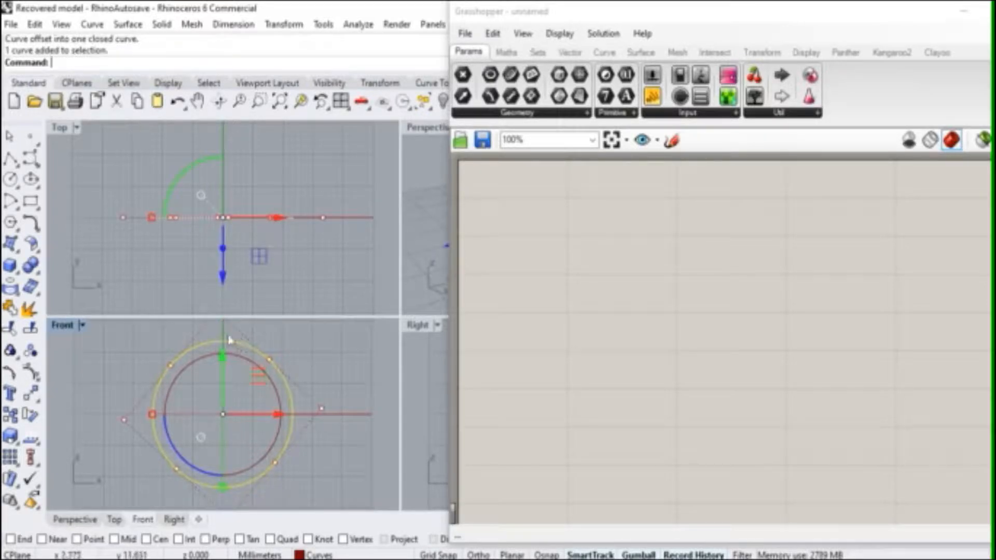
left_click(10, 266)
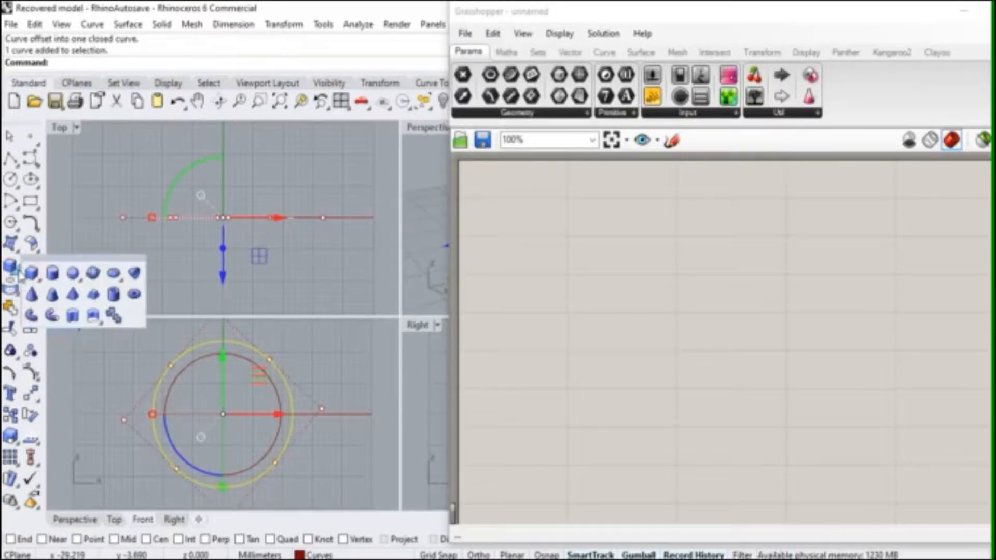
left_click(72, 316)
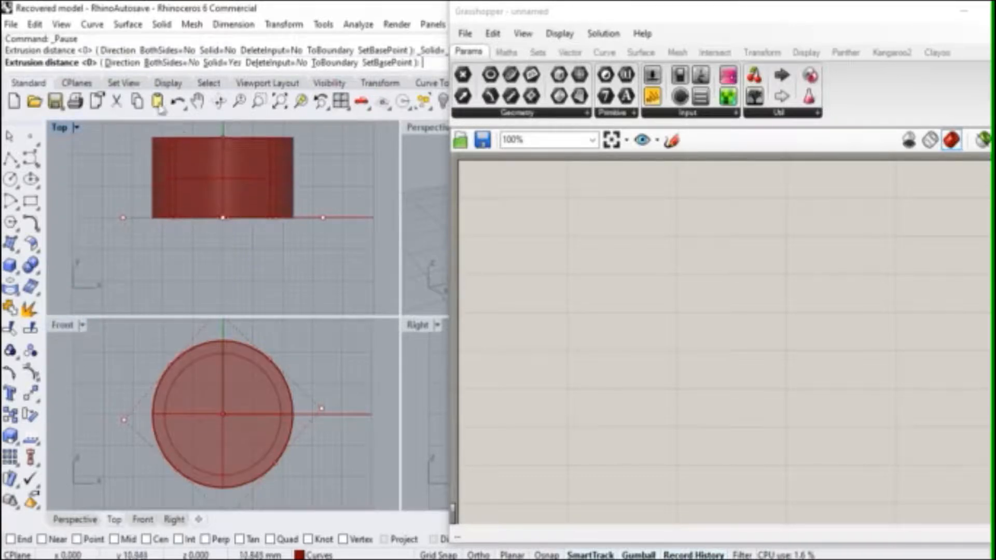
left_click(166, 68)
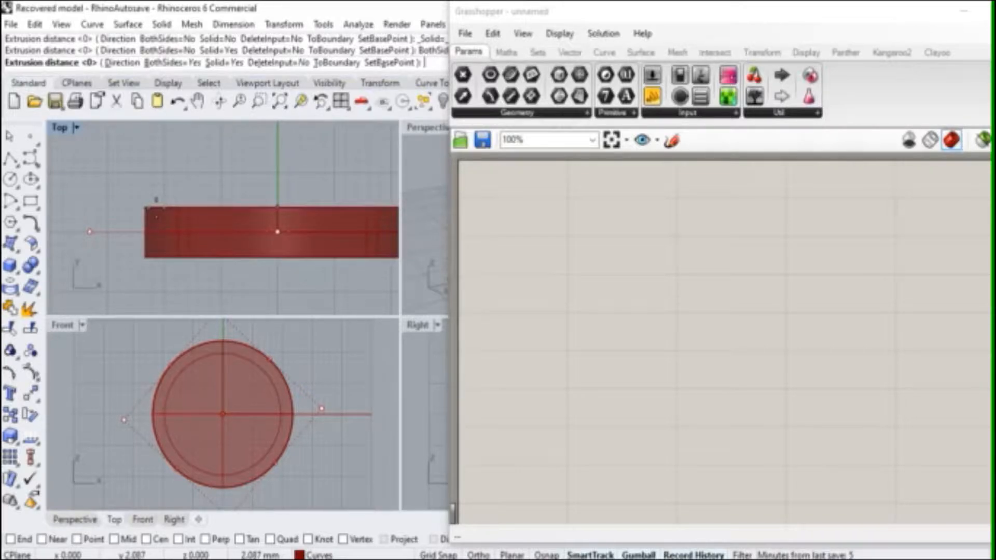
type("2")
key("Return")
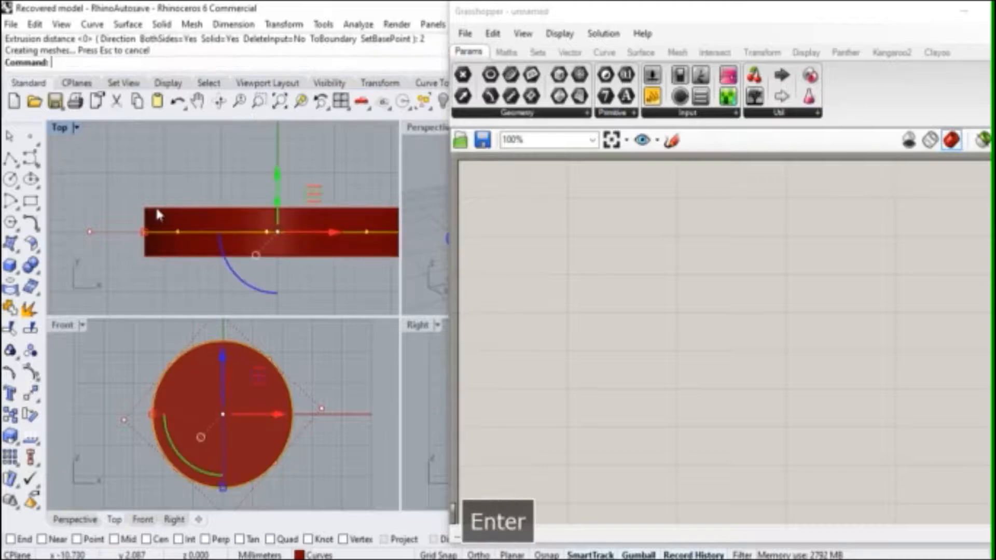
left_click(188, 191)
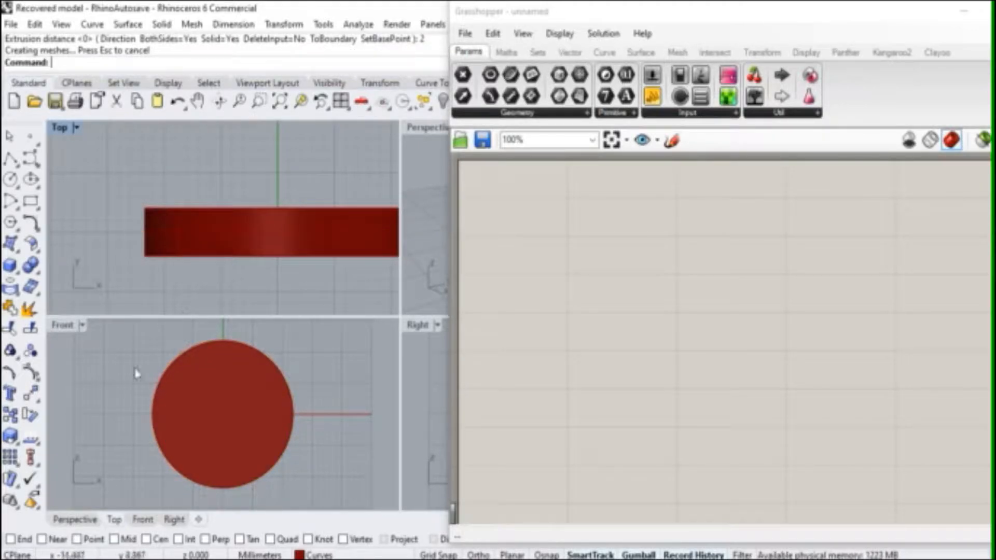
Set the Front and Top viewports to Wireframe display and select the inner circle.
left_click(82, 325)
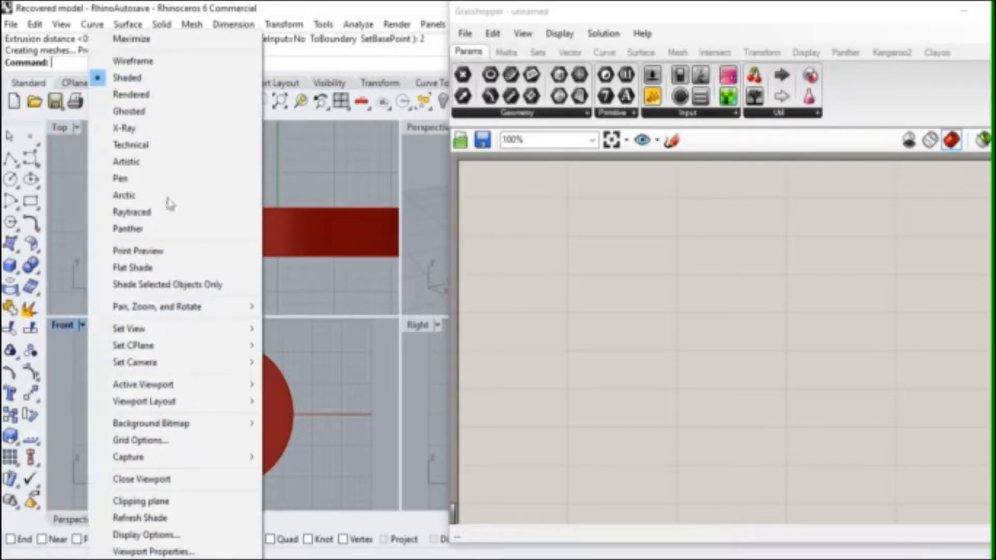
left_click(143, 64)
left_click(237, 356)
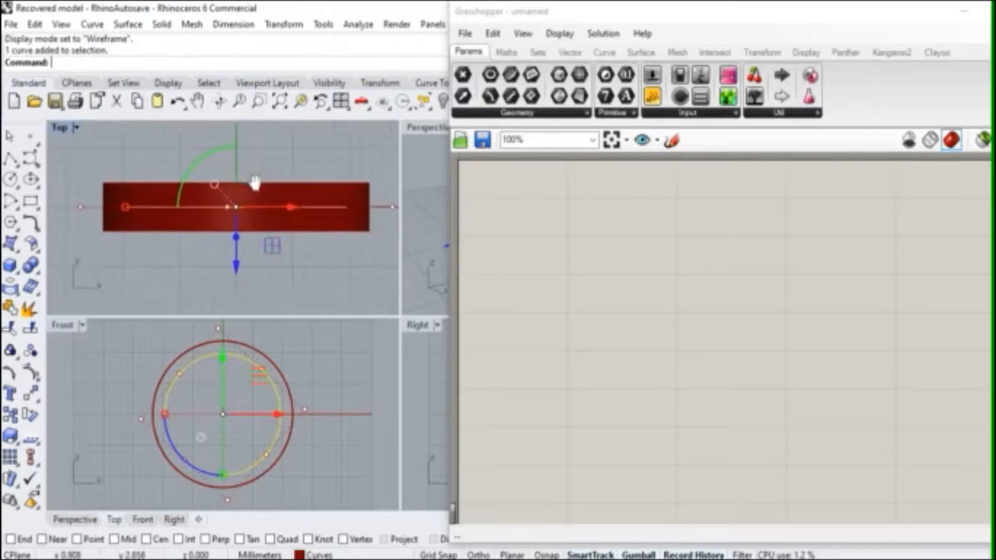
right_click_drag(254, 183, 251, 194)
key("ctrl+alt+w")
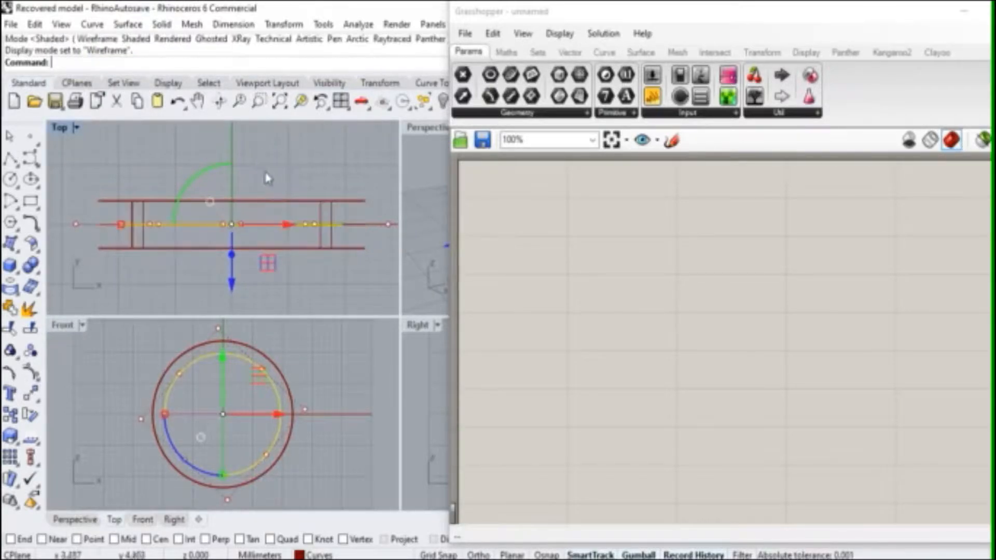
Extrude the inner circle as a solid to both sides by about 3.6 mm, beyond the outer disc's faces.
left_click(11, 266)
left_click(73, 318)
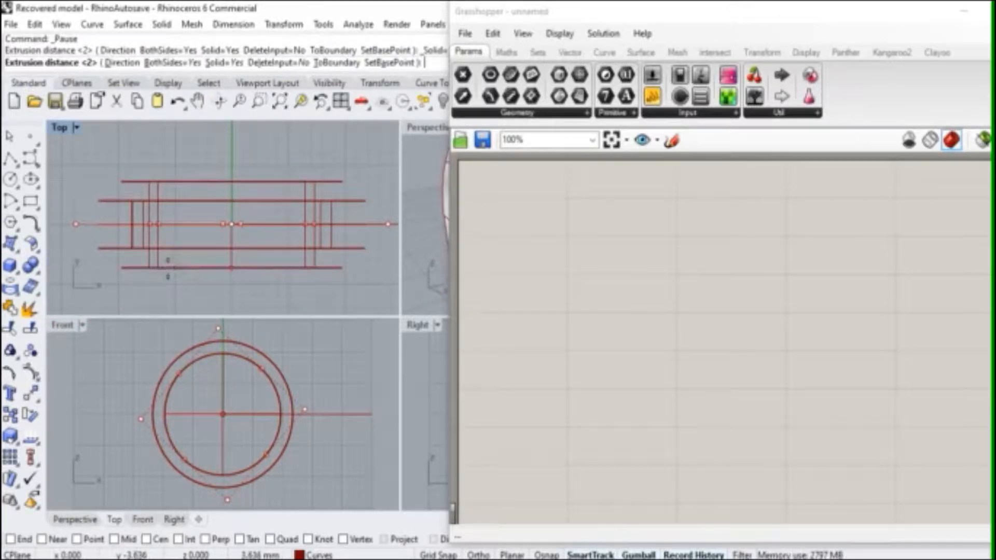
left_click(167, 269)
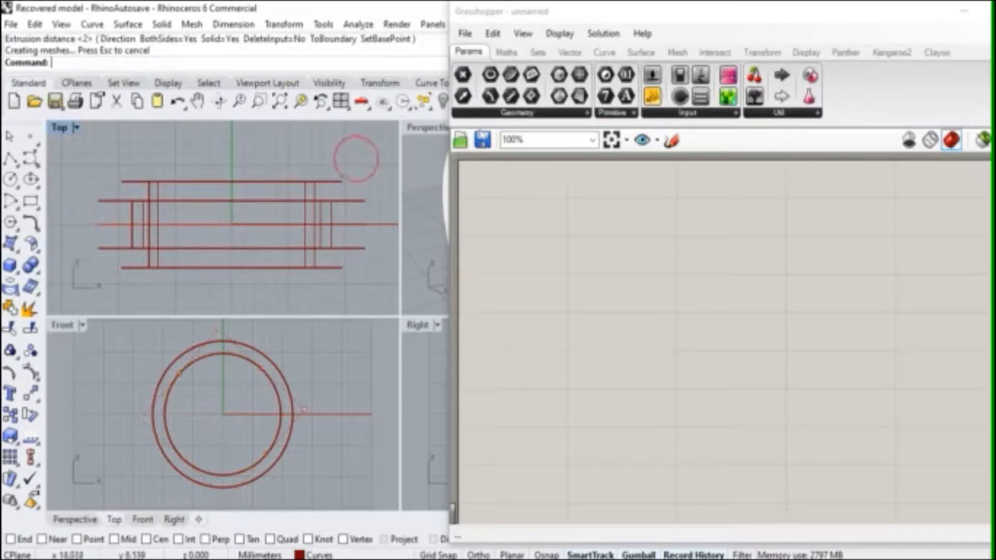
Subtract the inner disc from the outer disc with a Boolean difference to form a ring.
left_click_drag(592, 19, 735, 19)
scroll(442, 182, "down", 6)
right_click_drag(434, 200, 513, 238)
scroll(507, 205, "down", 5)
scroll(513, 237, "down", 3)
scroll(513, 236, "up", 5)
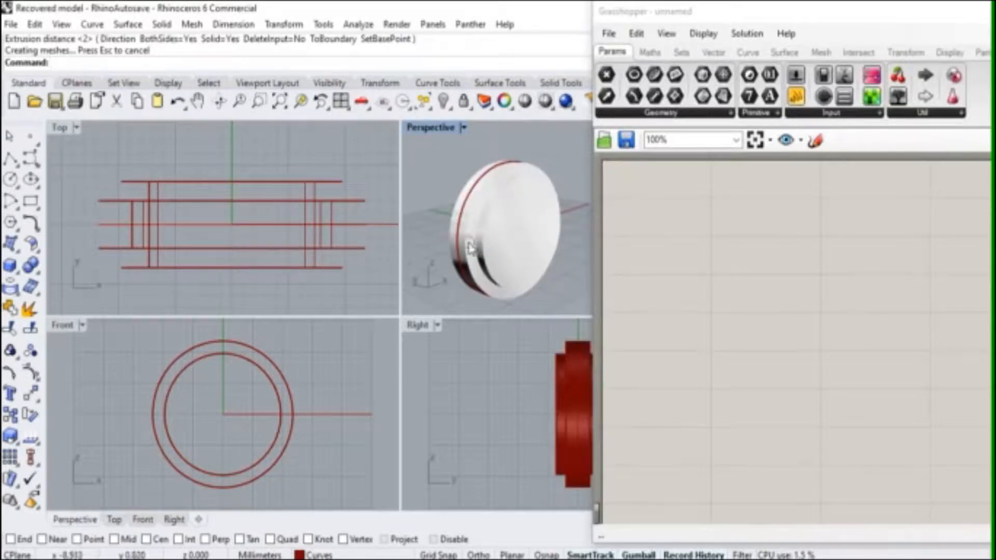
left_click(248, 249)
left_click(31, 265)
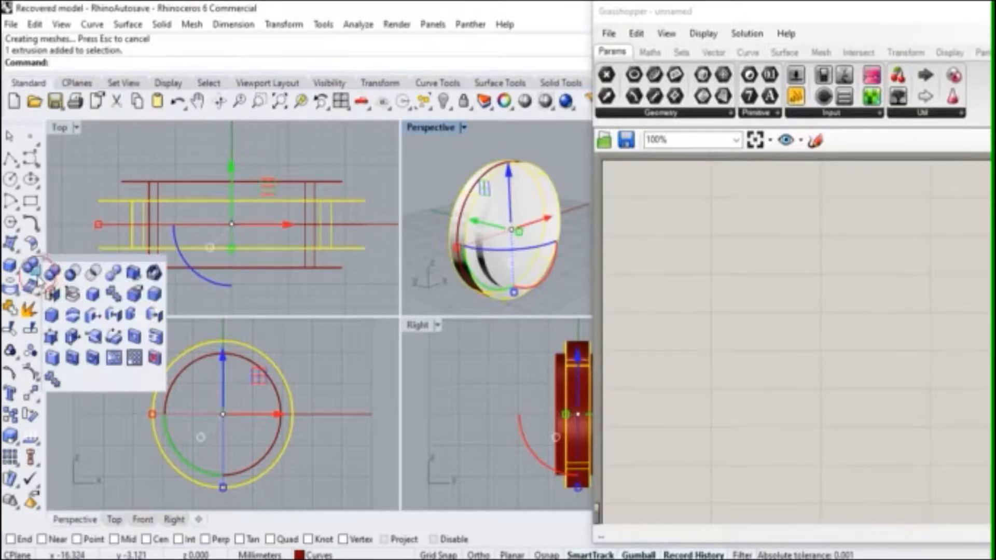
left_click(72, 273)
left_click(511, 246)
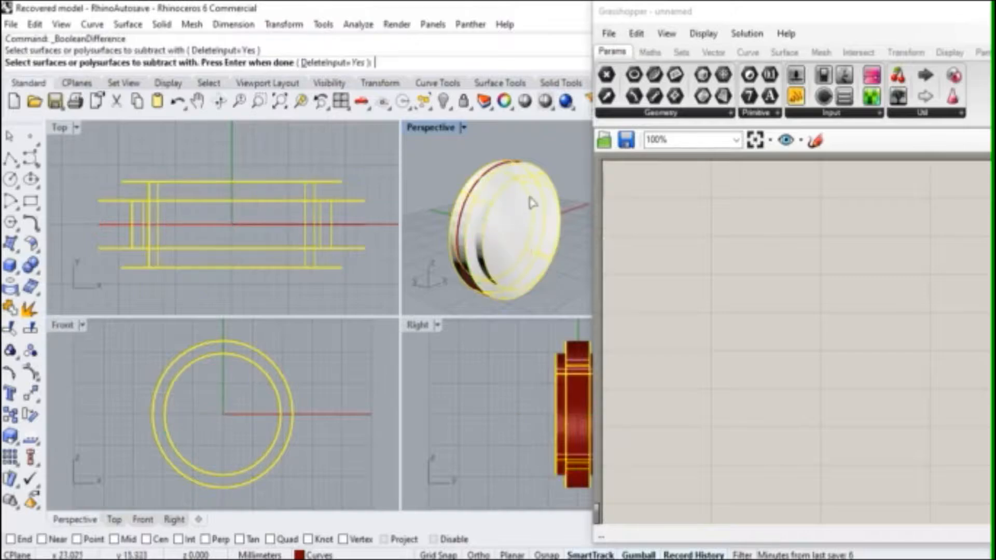
right_click(531, 207)
left_click(548, 342)
Examine the ring's shape from several angles in a maximized Perspective viewport, then deselect it.
right_click_drag(529, 244, 460, 150)
double_click(441, 128)
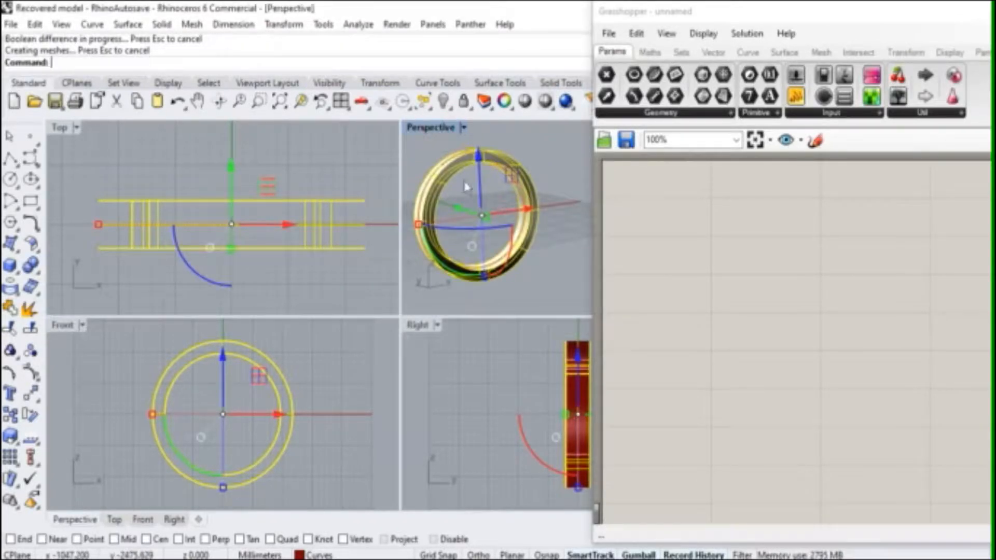
scroll(399, 279, "down", 6)
right_click_drag(399, 281, 437, 290)
scroll(318, 303, "up", 7)
scroll(366, 305, "down", 7)
right_click_drag(364, 305, 316, 275)
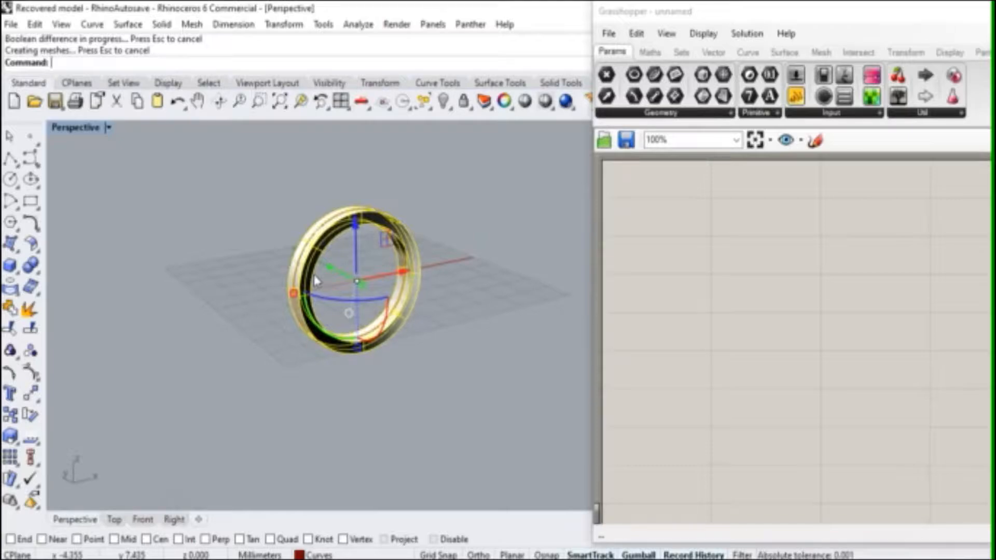
left_click(462, 205)
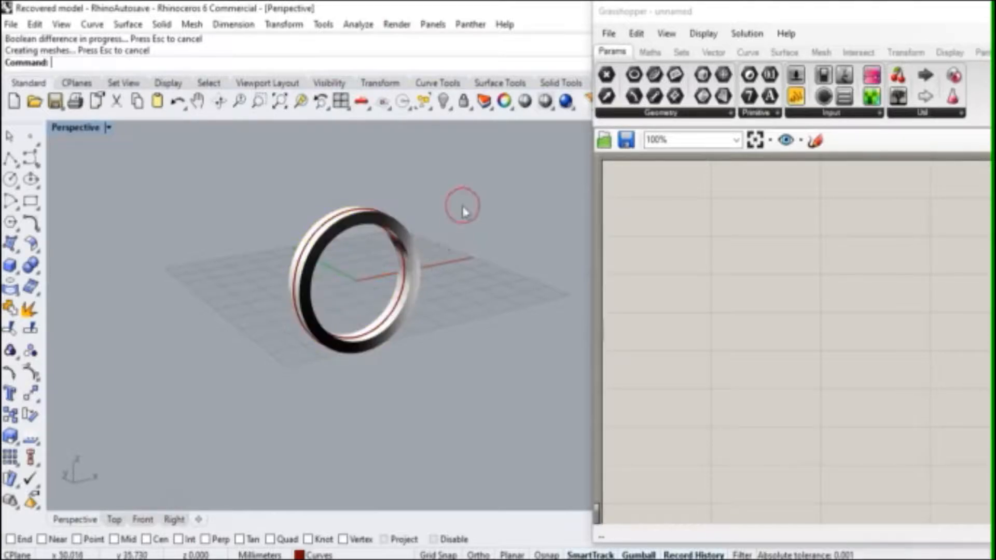
Dismiss the antivirus notification and delete the ring together with its two construction circles.
double_click(69, 127)
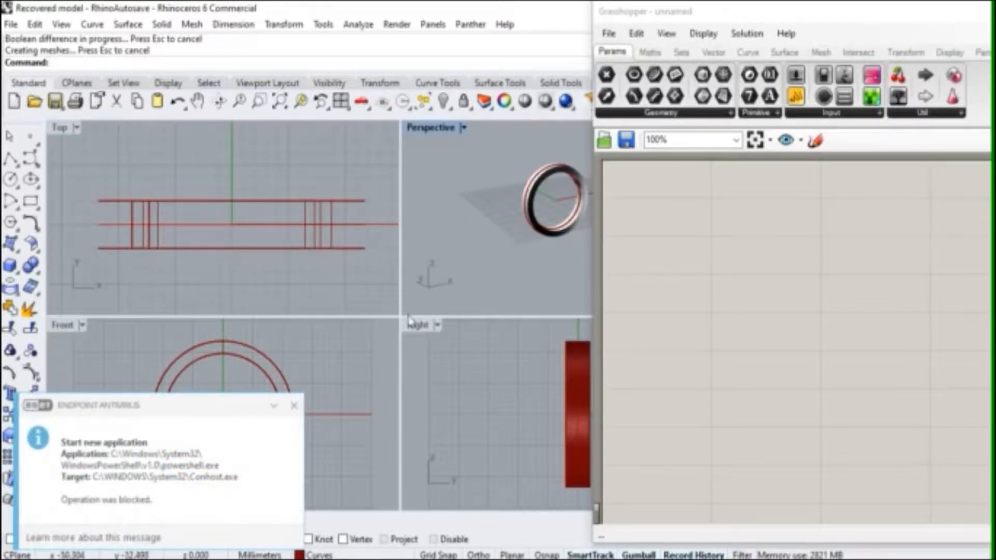
left_click(294, 405)
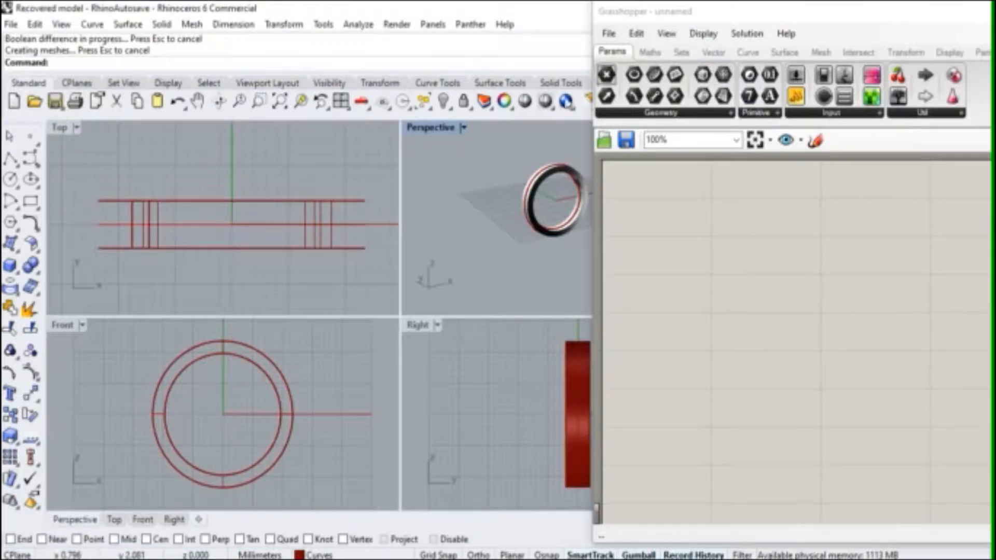
left_click_drag(83, 173, 380, 286)
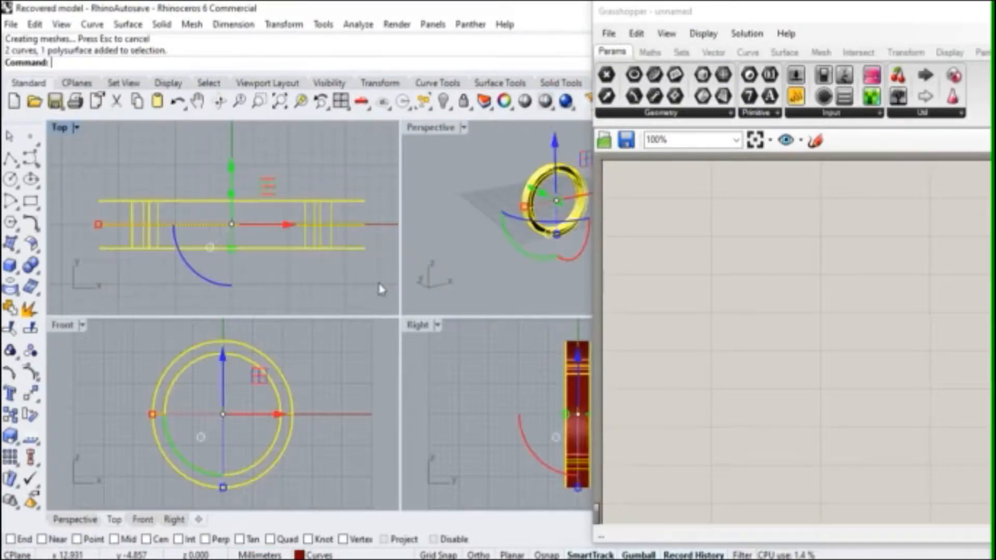
key("Delete")
left_click_drag(773, 17, 655, 16)
right_click_drag(244, 244, 222, 238)
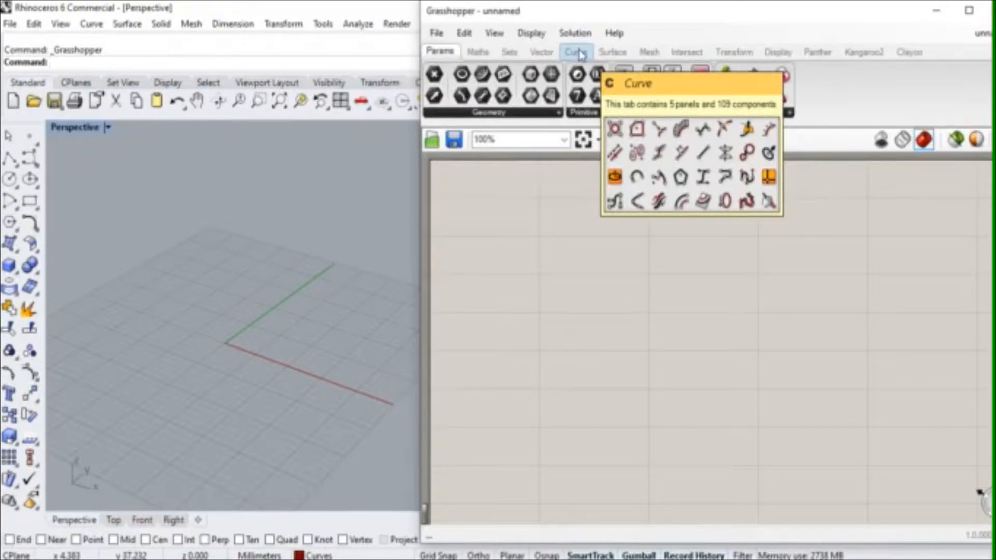
Place a Circle component defined by plane and radius on the Grasshopper canvas and position it near the centre.
left_click(578, 52)
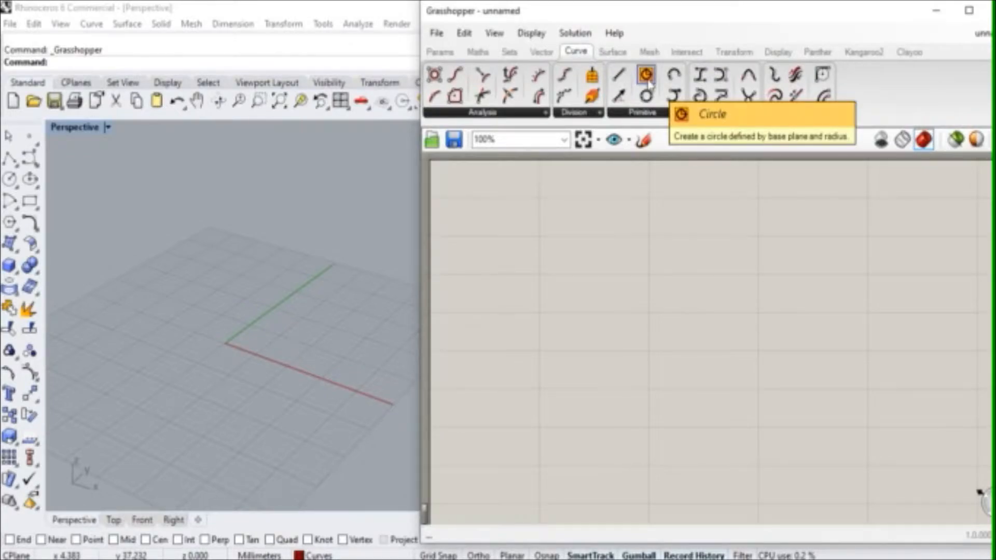
double_click(599, 313)
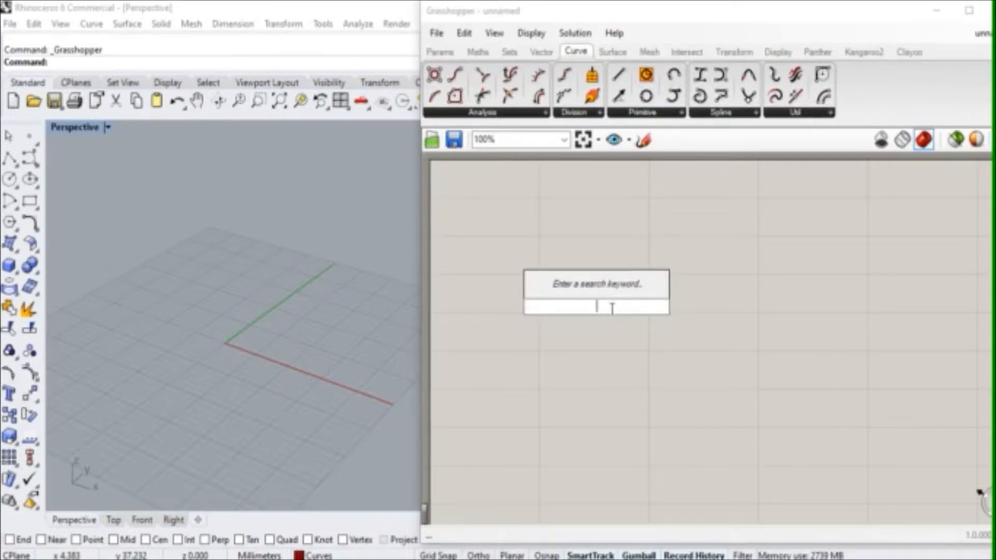
type("circ")
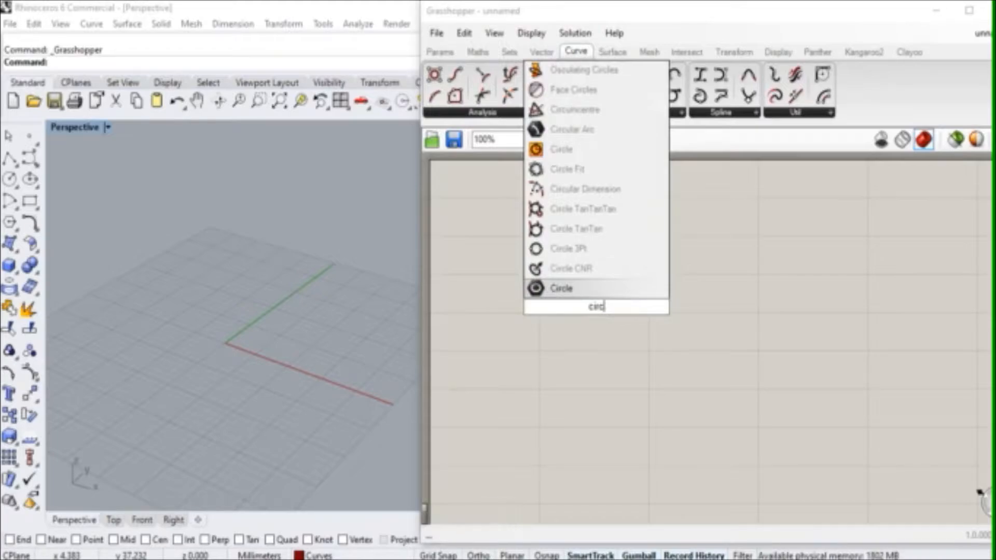
left_click(580, 155)
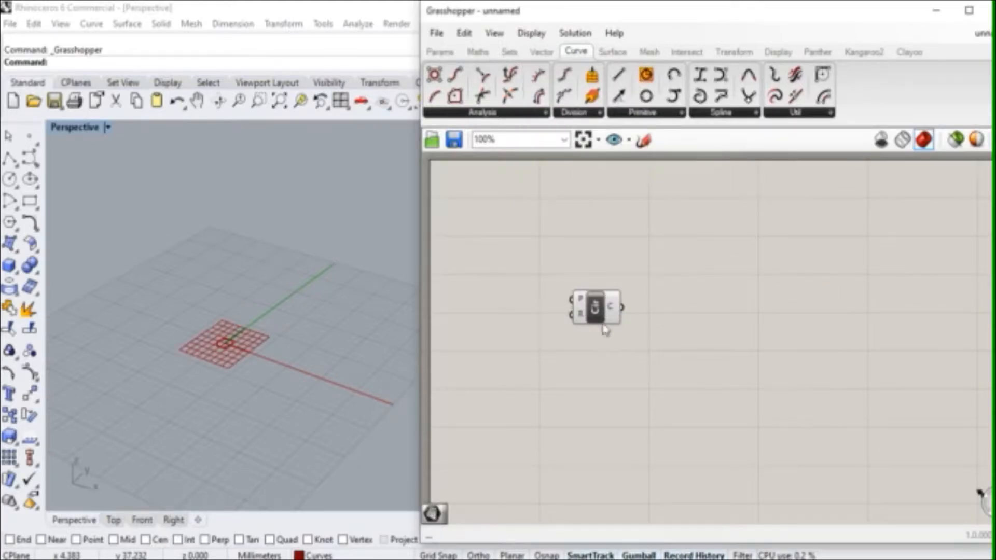
left_click_drag(605, 323, 709, 326)
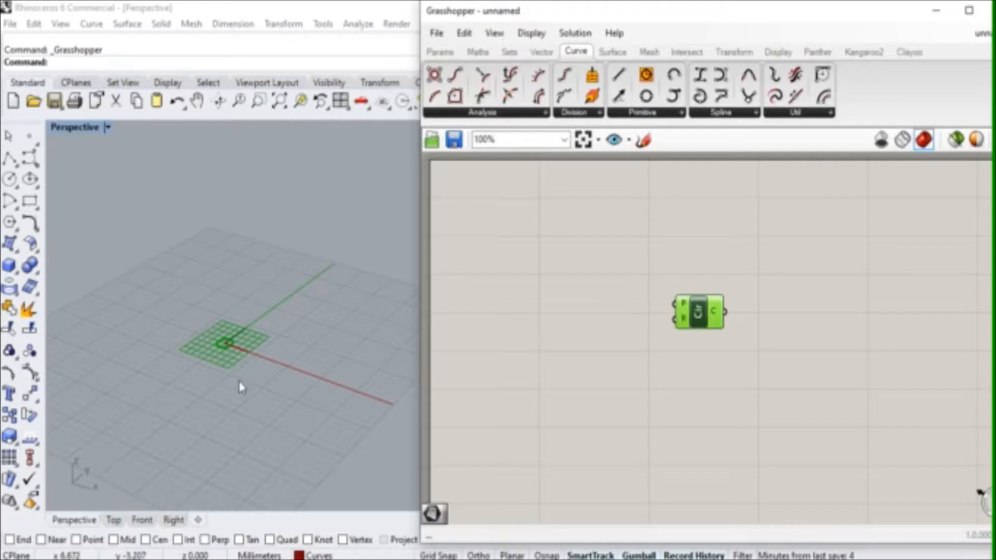
scroll(214, 346, "up", 4)
scroll(249, 366, "down", 2)
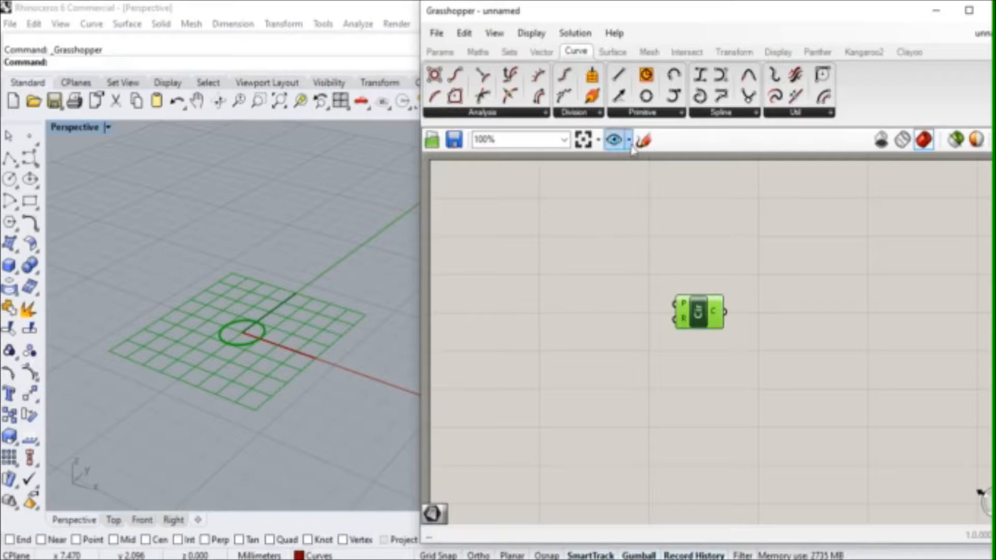
Add a Construct Point component beside the Circle component and connect its point output to the circle's plane input.
left_click(541, 51)
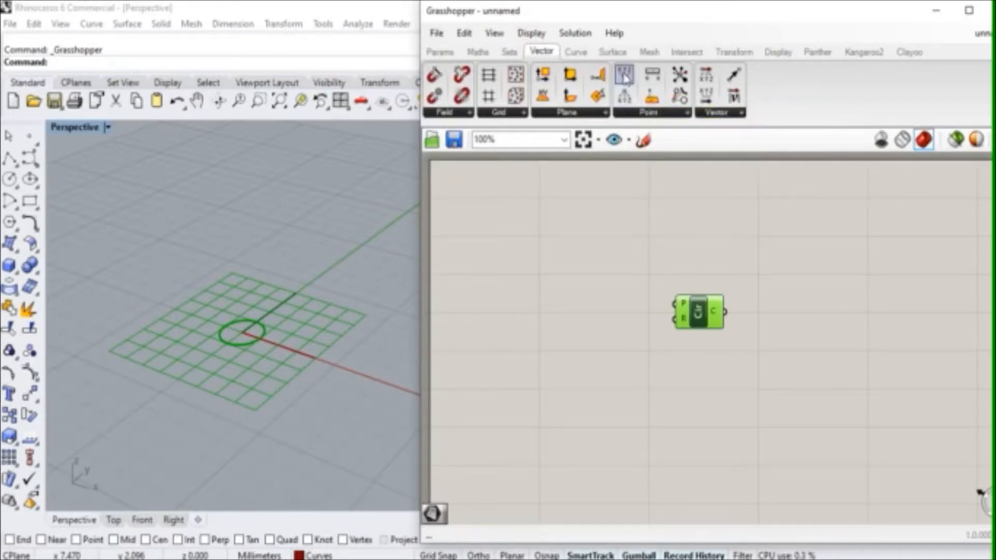
left_click_drag(623, 76, 613, 267)
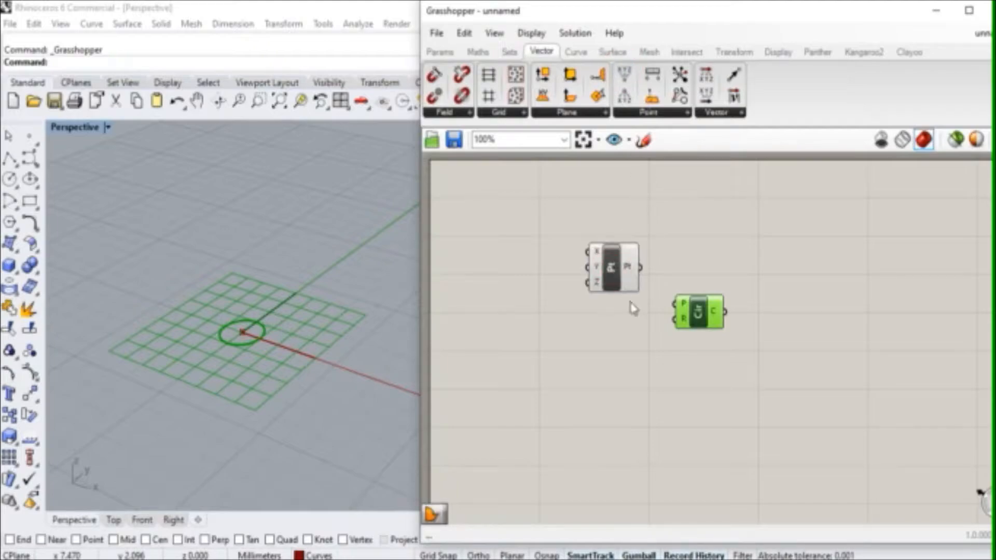
left_click(641, 268)
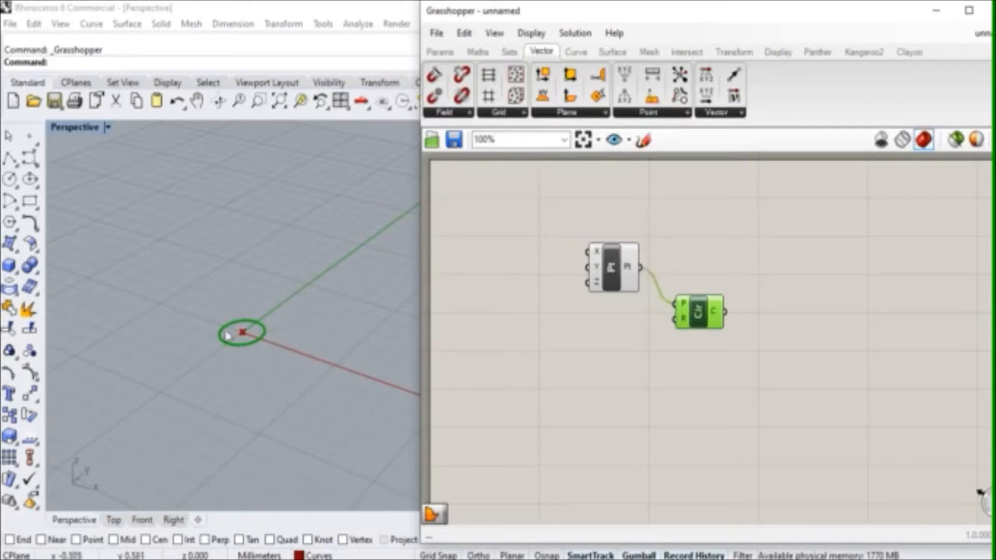
left_click(593, 328)
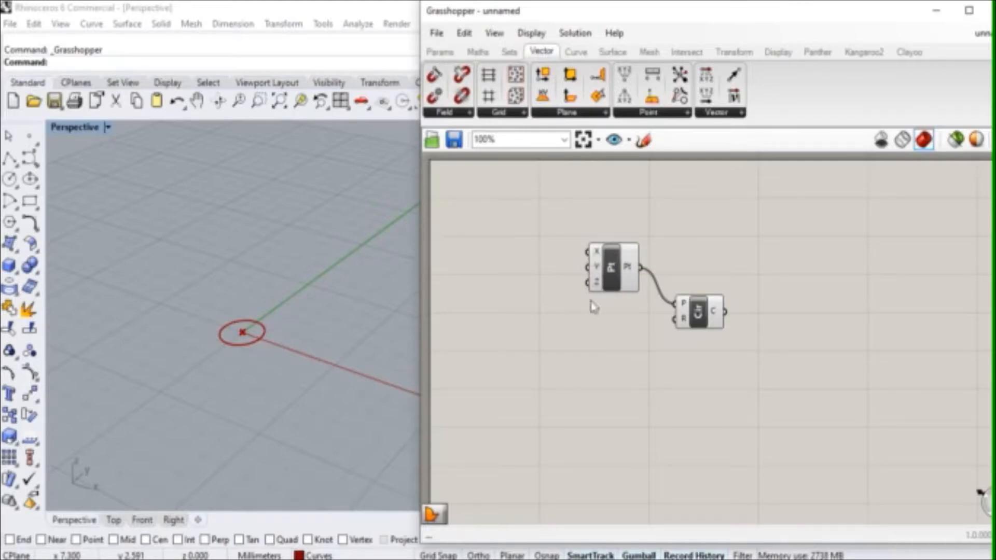
Check the numbers set for the X and Y coordinates of the Construct Point component.
right_click(597, 253)
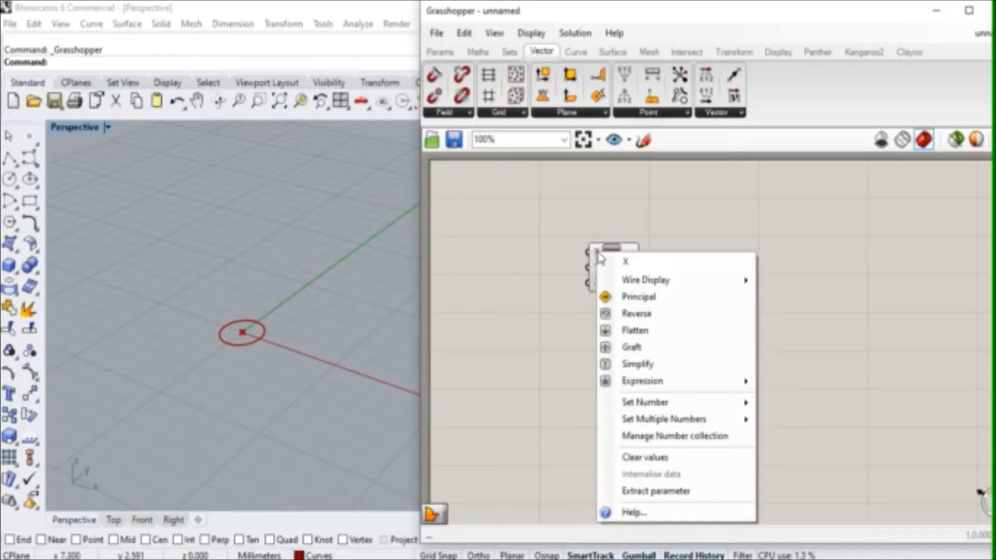
mouse_move(629, 403)
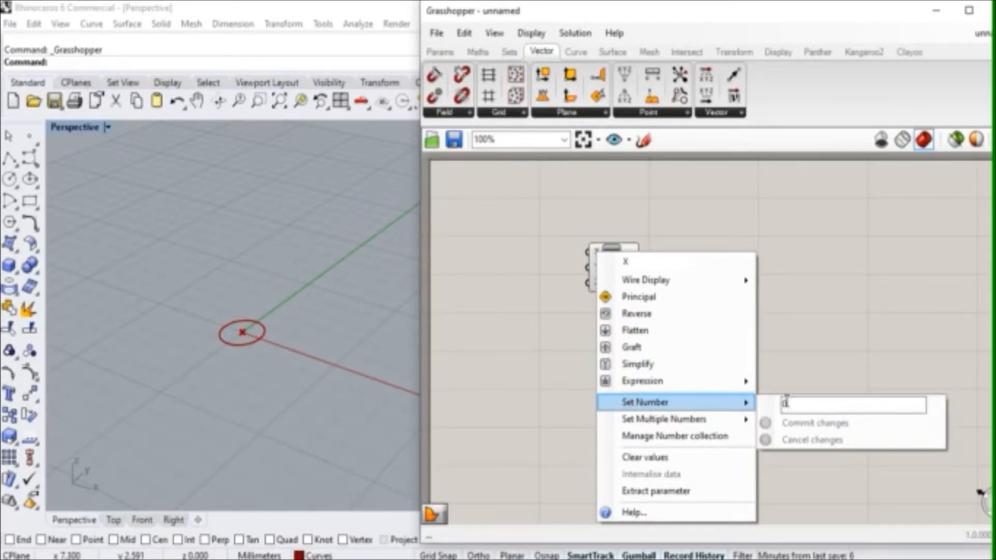
left_click(565, 285)
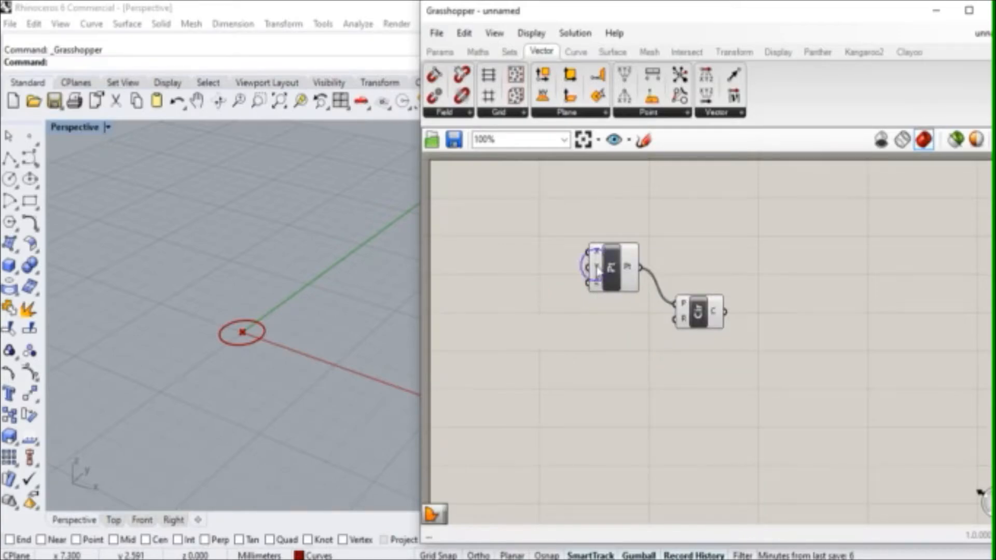
right_click(595, 270)
mouse_move(657, 421)
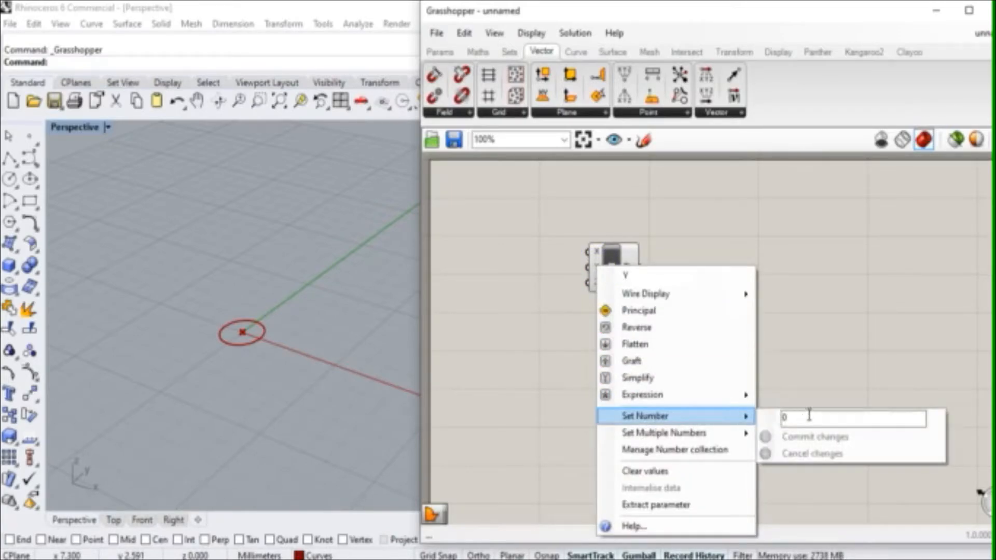
left_click(501, 327)
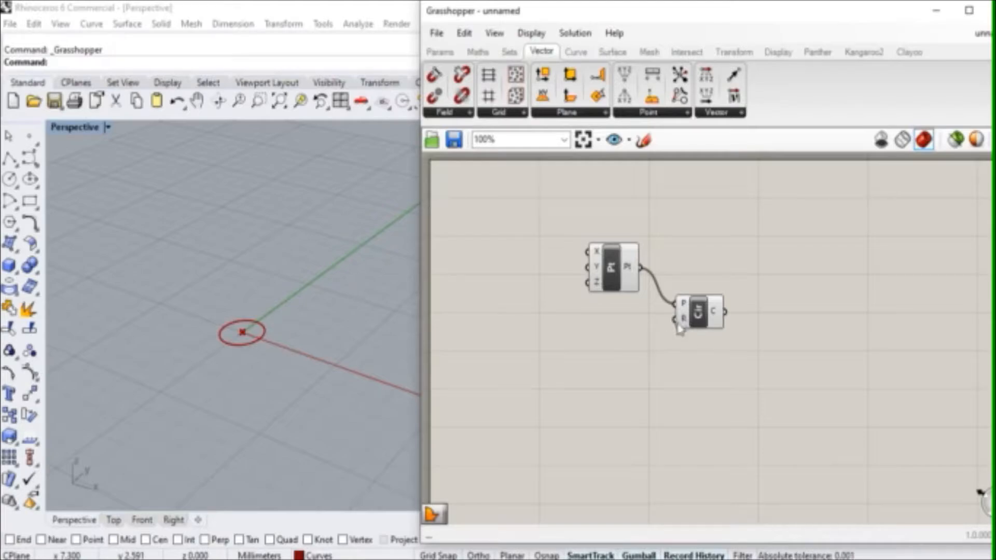
Place a Number Slider below the point component and change its slider type to integers.
double_click(570, 342)
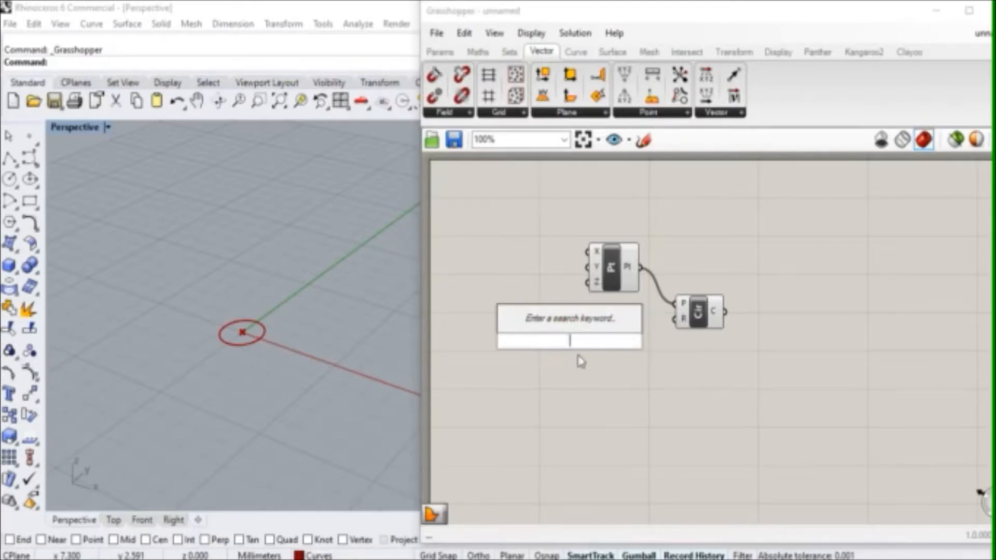
type("number")
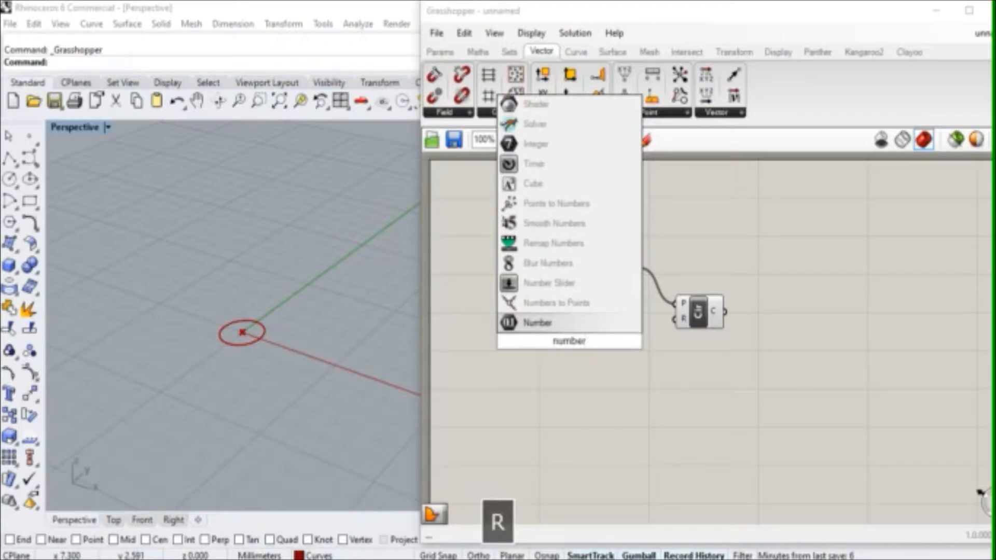
left_click(575, 283)
right_click(542, 350)
mouse_move(584, 391)
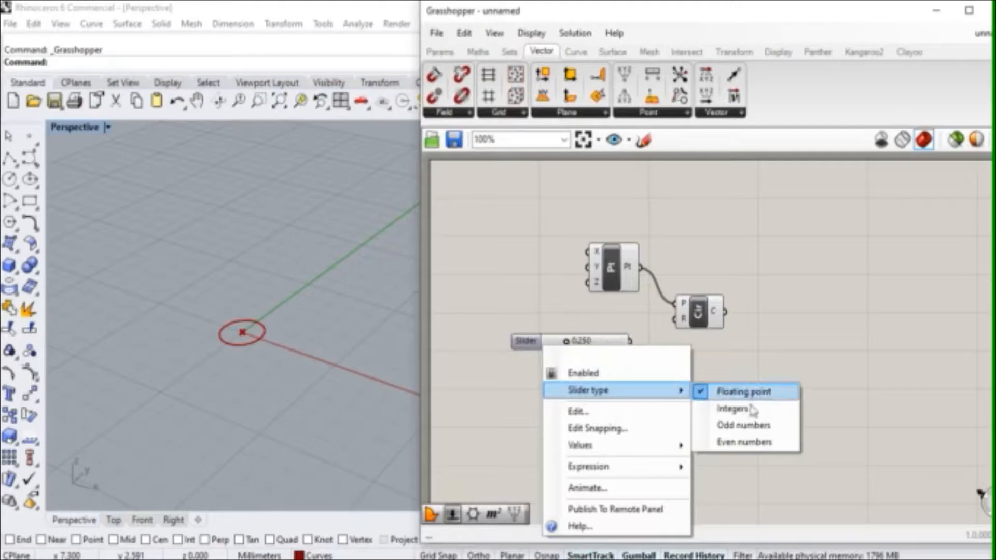
left_click(752, 409)
Set the slider's minimum to 5 and its maximum to 20, and commit the changes.
right_click(585, 345)
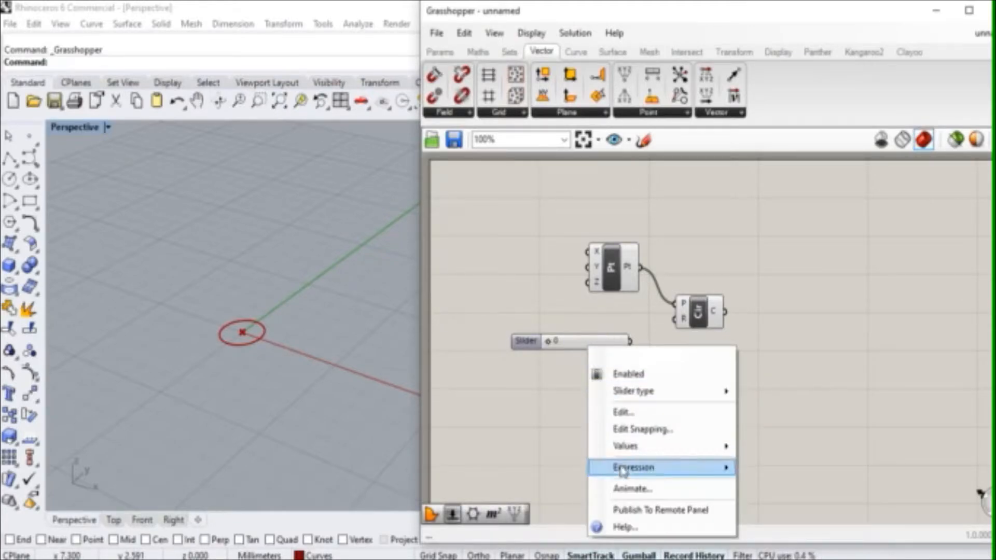
mouse_move(717, 447)
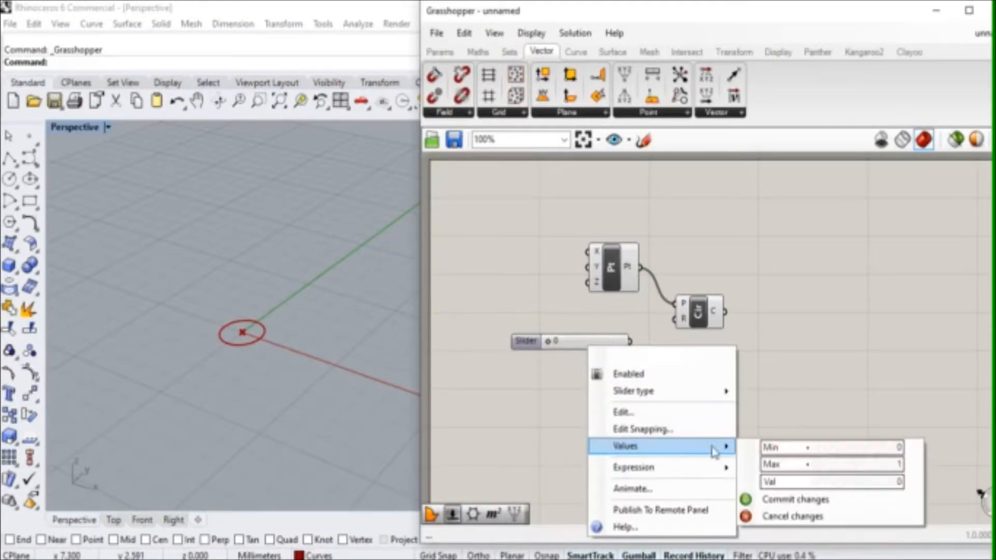
left_click(876, 447)
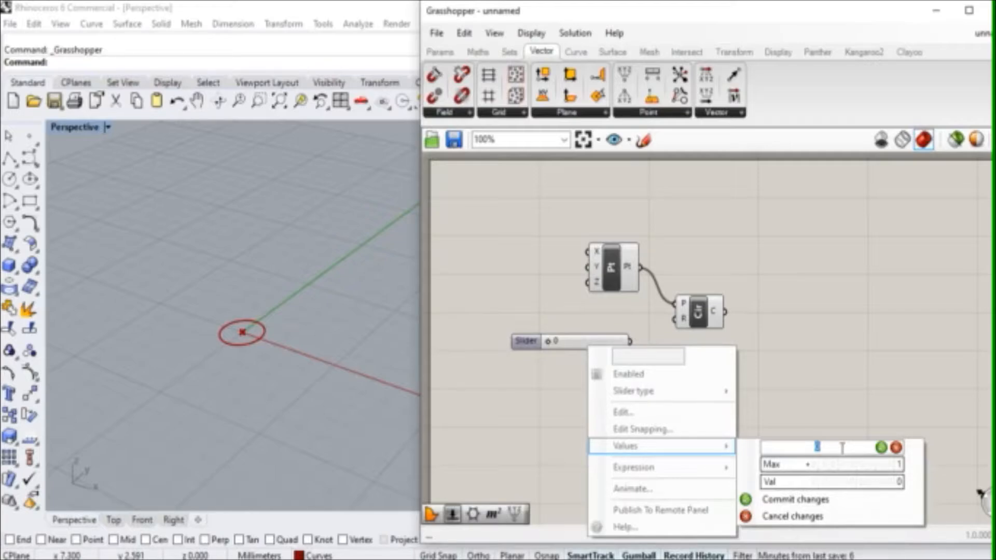
type("5")
key("Return")
left_click(832, 464)
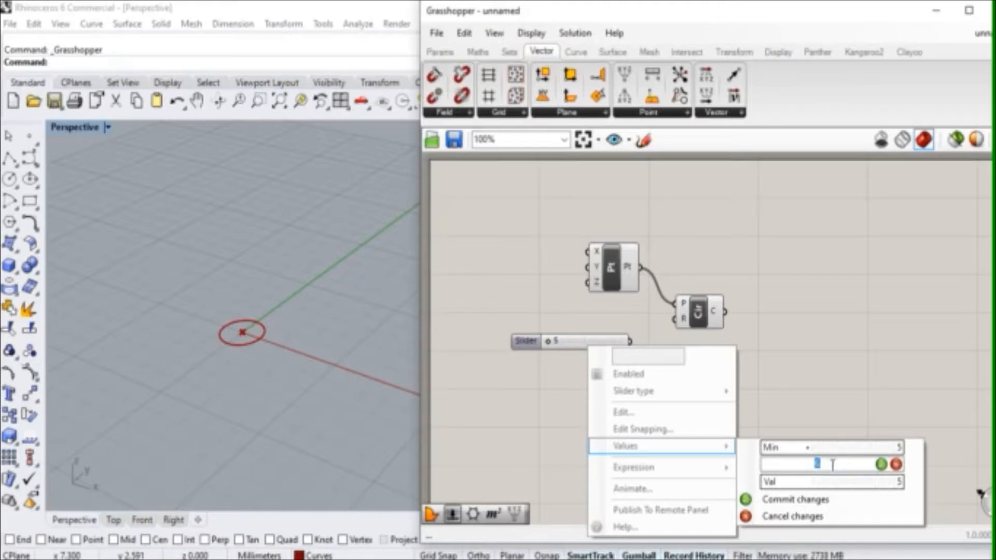
type("20")
key("Return")
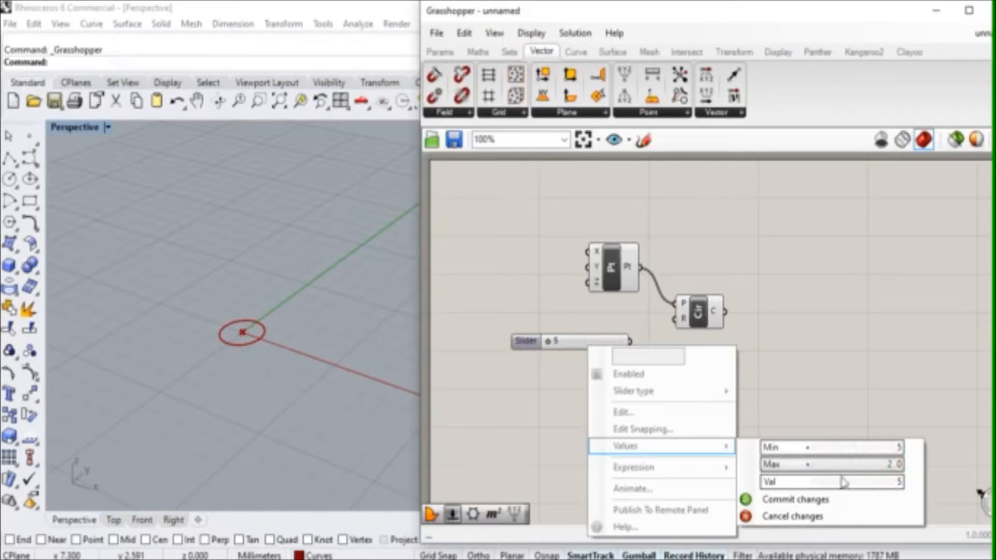
left_click(771, 501)
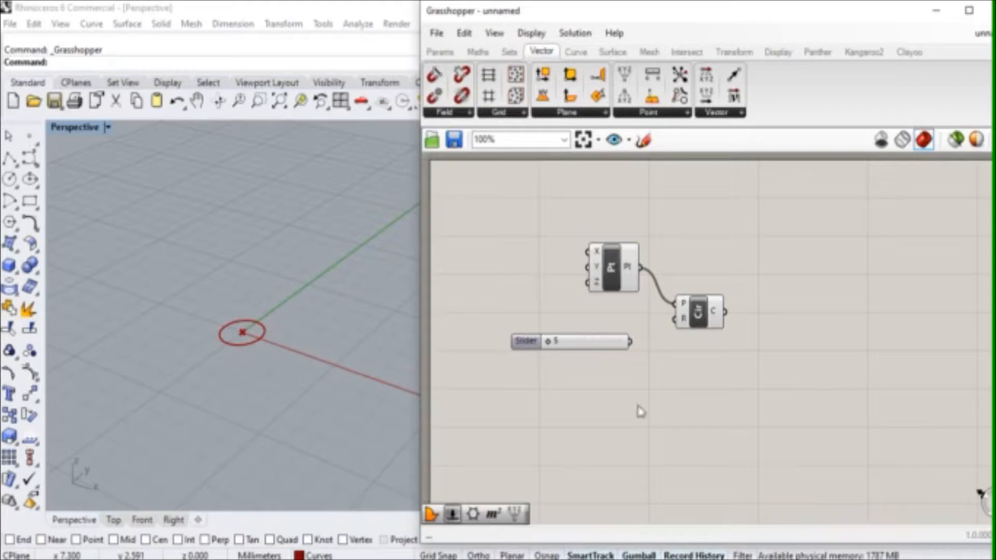
Connect the slider to the circle's radius input and restore Rhino's four-viewport layout.
left_click_drag(630, 344, 676, 319)
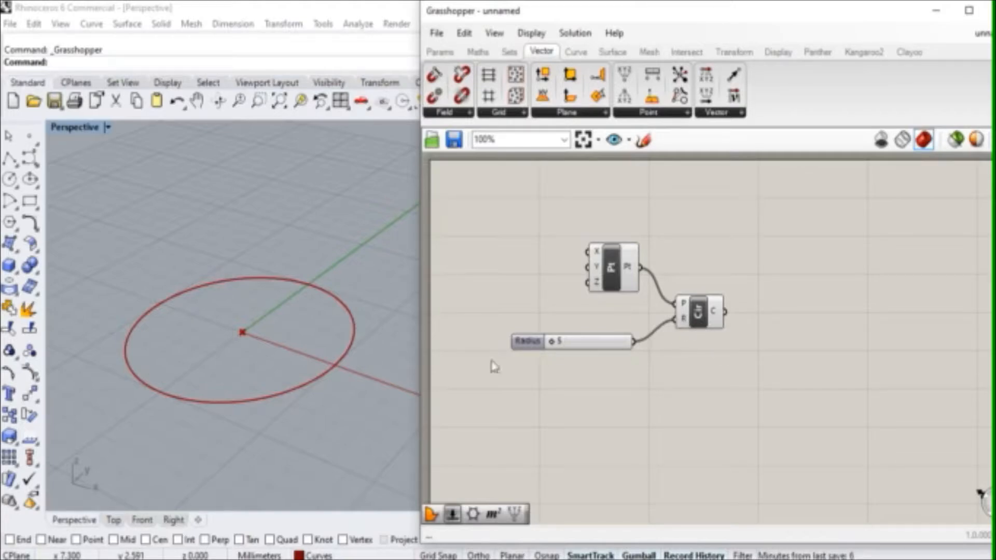
right_click_drag(267, 400, 302, 440)
right_click_drag(258, 350, 300, 367)
scroll(300, 367, "down", 3)
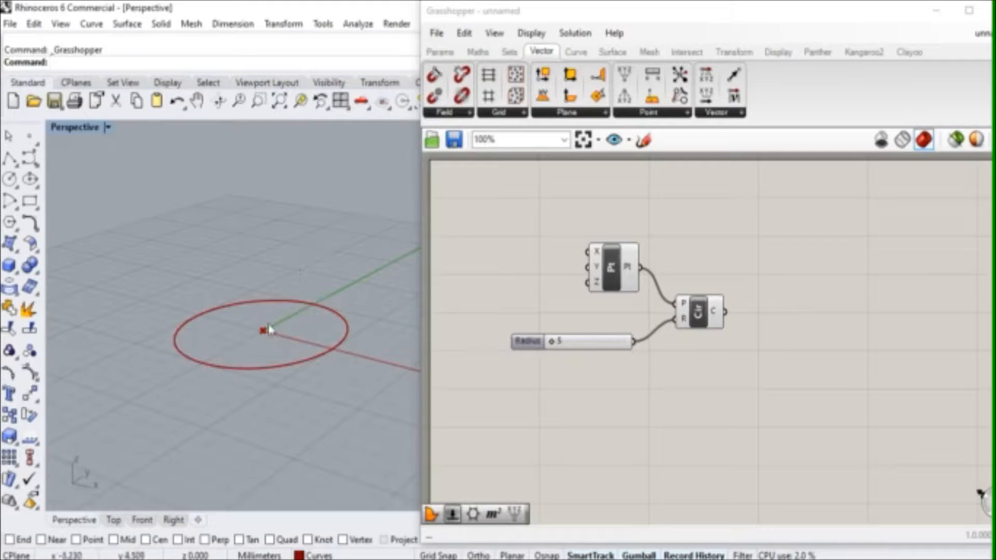
double_click(62, 128)
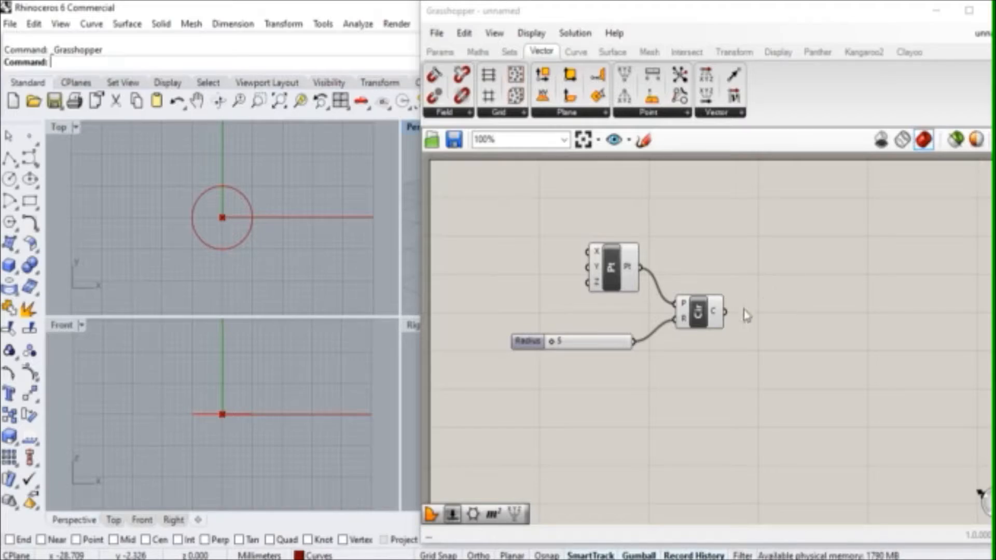
Place a Rotate Axis component after the Circle component and connect the circle output to its geometry input.
mouse_move(724, 318)
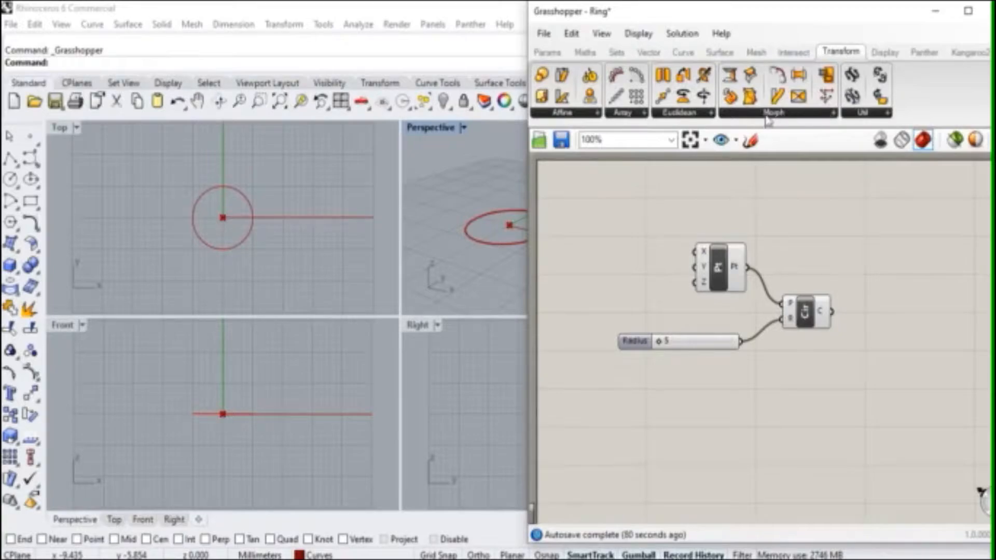
left_click(691, 114)
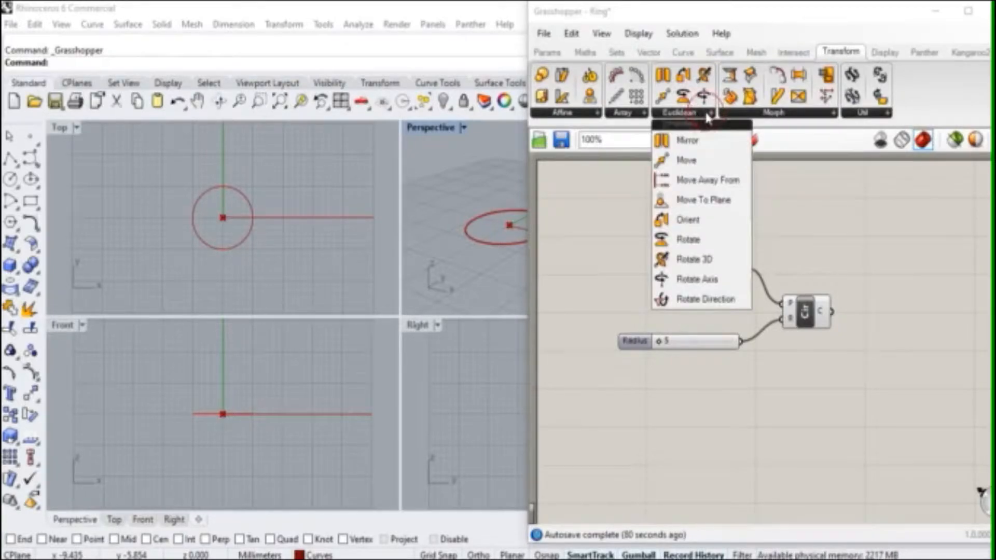
left_click(679, 280)
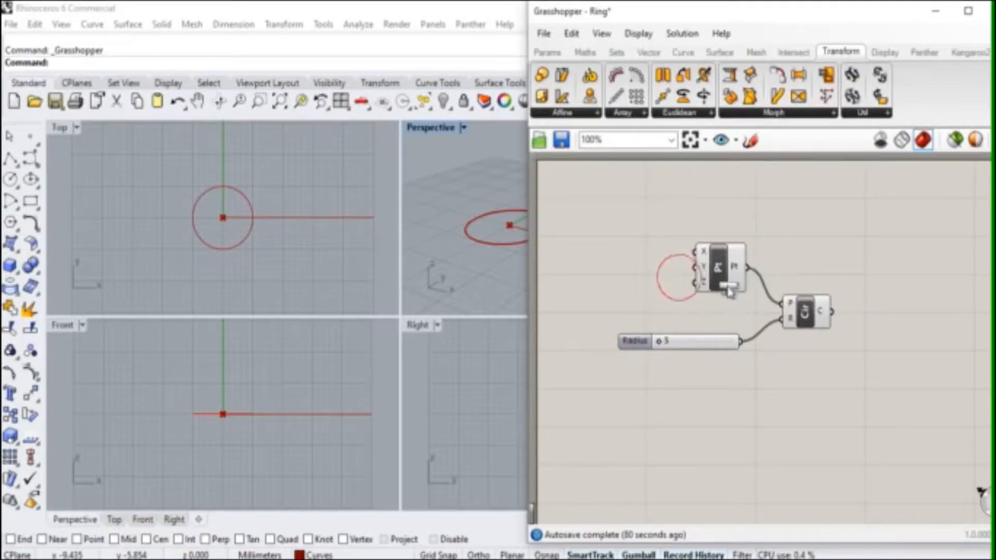
left_click(907, 306)
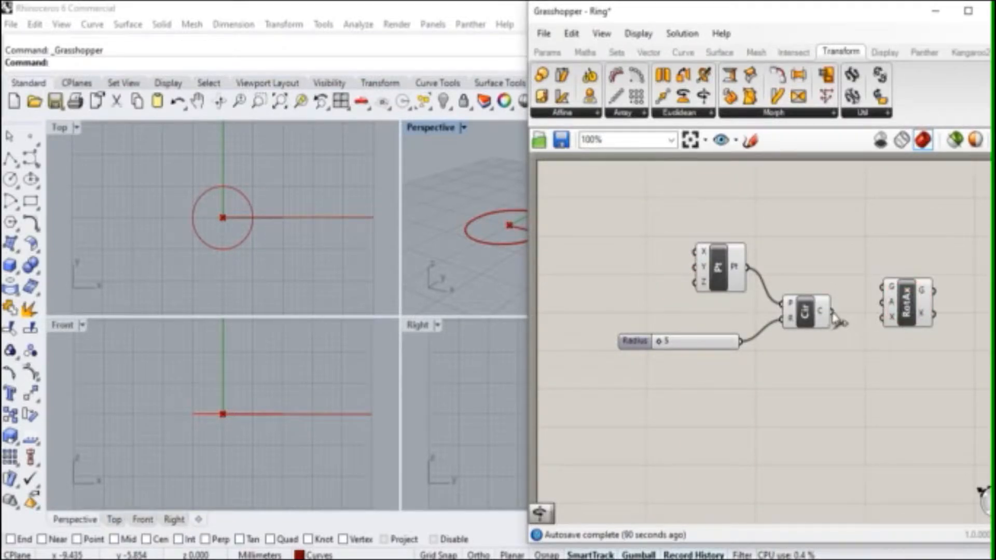
left_click_drag(834, 317, 887, 287)
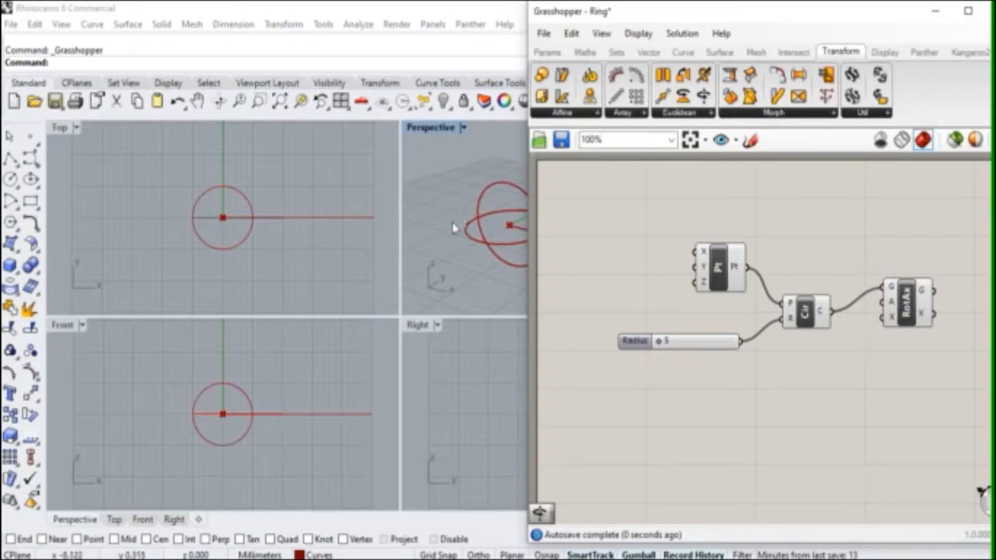
Turn off the preview of the original Circle component while keeping the rotated circle displayed, and deselect it.
right_click_drag(429, 249, 493, 232)
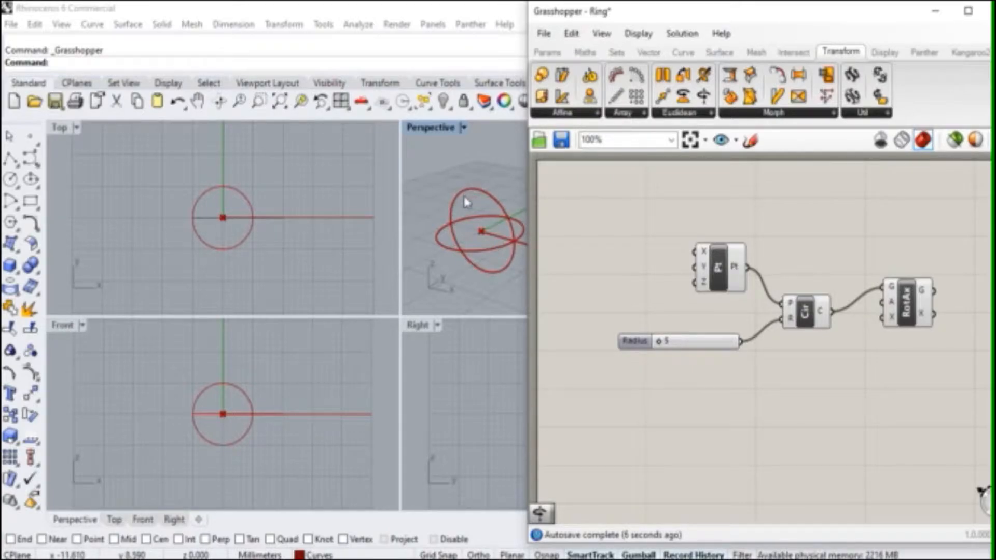
mouse_move(894, 322)
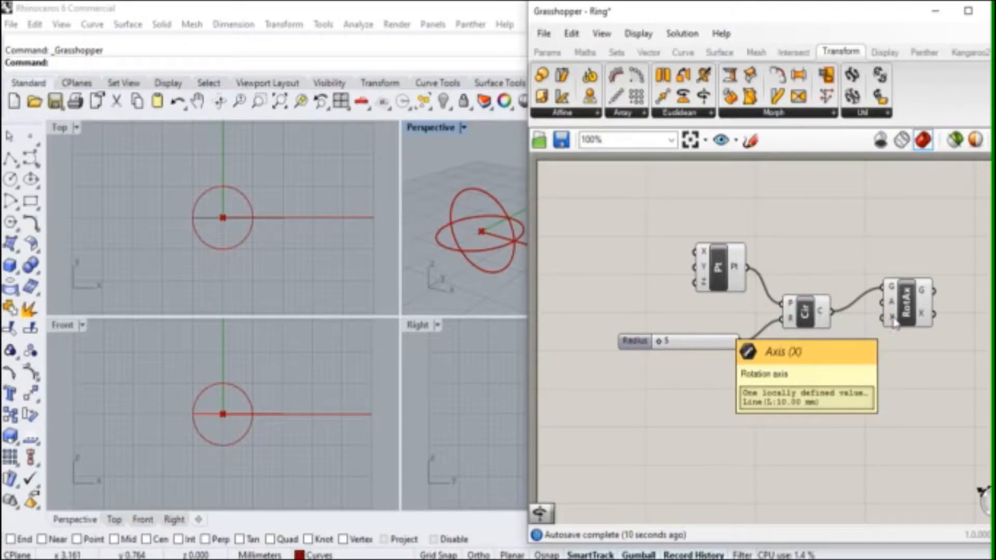
right_click_drag(480, 305, 449, 307)
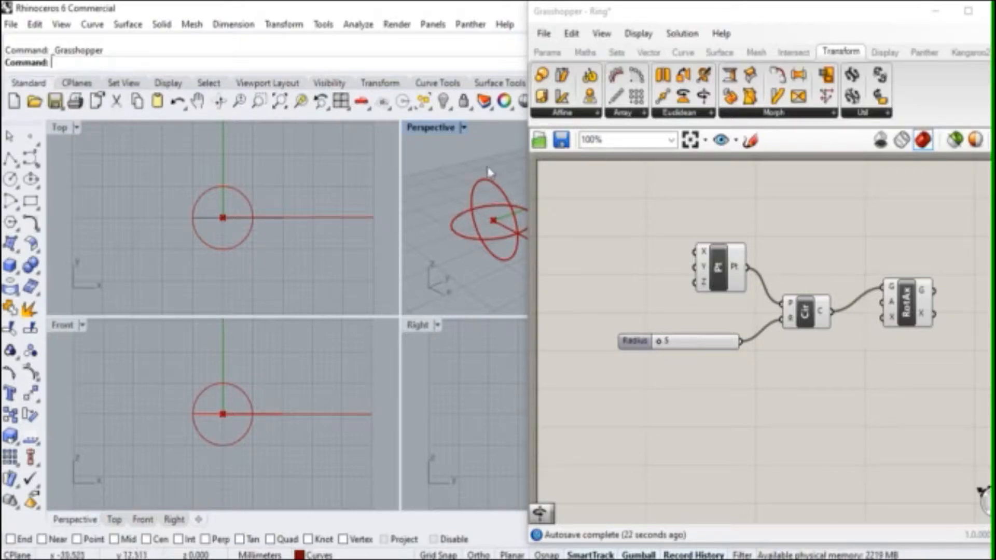
middle_click(813, 317)
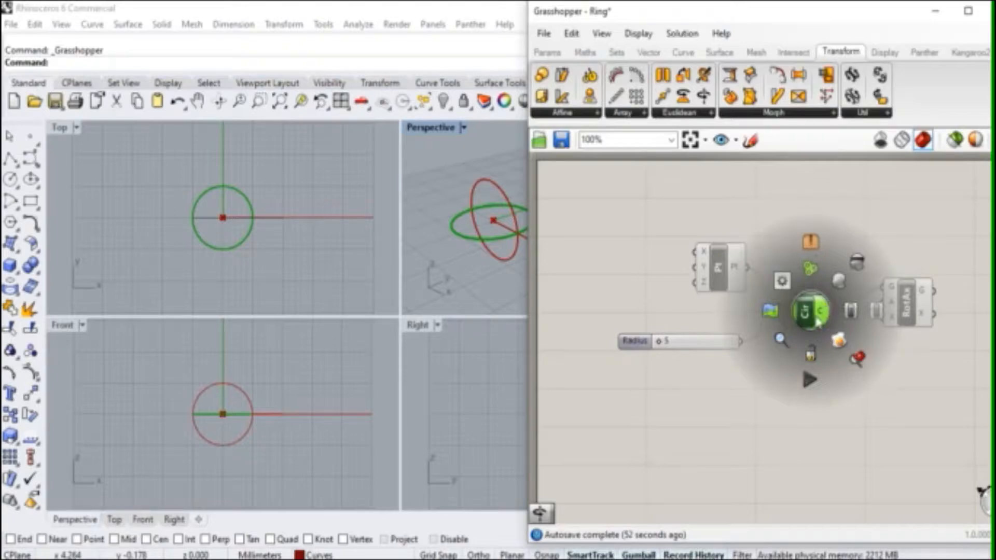
left_click(857, 265)
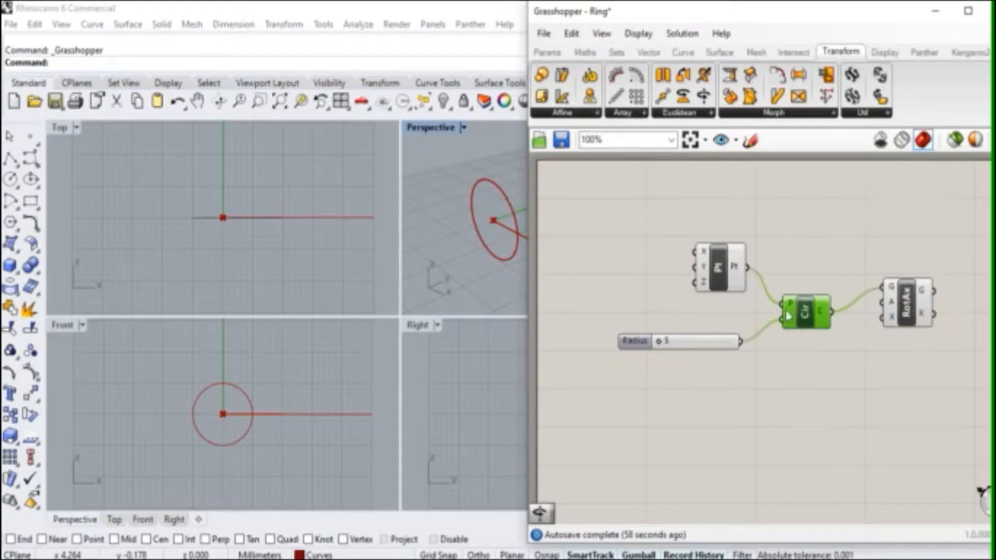
left_click(809, 269)
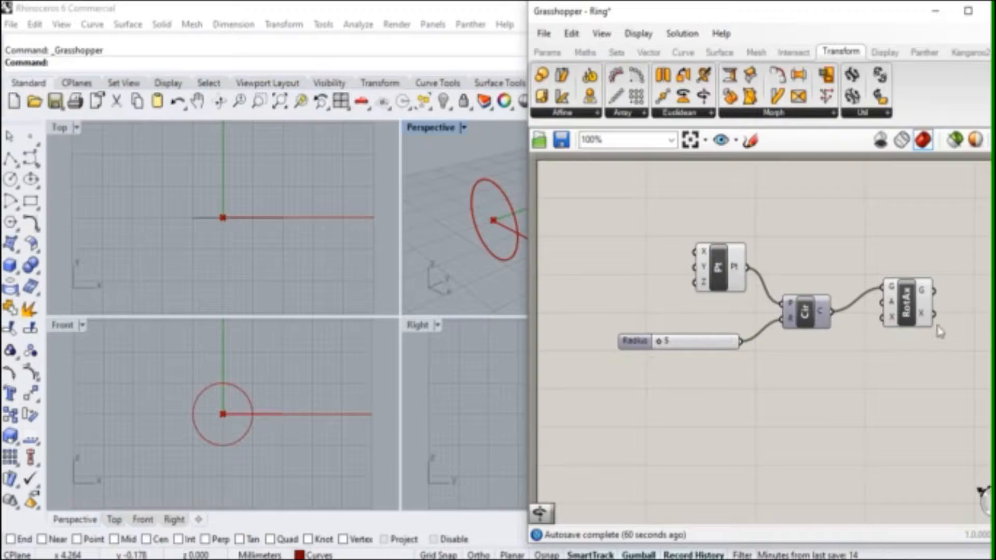
Add an Offset Curve component after Rotate Axis and connect the rotated geometry output to its curve input.
right_click_drag(878, 258, 791, 250)
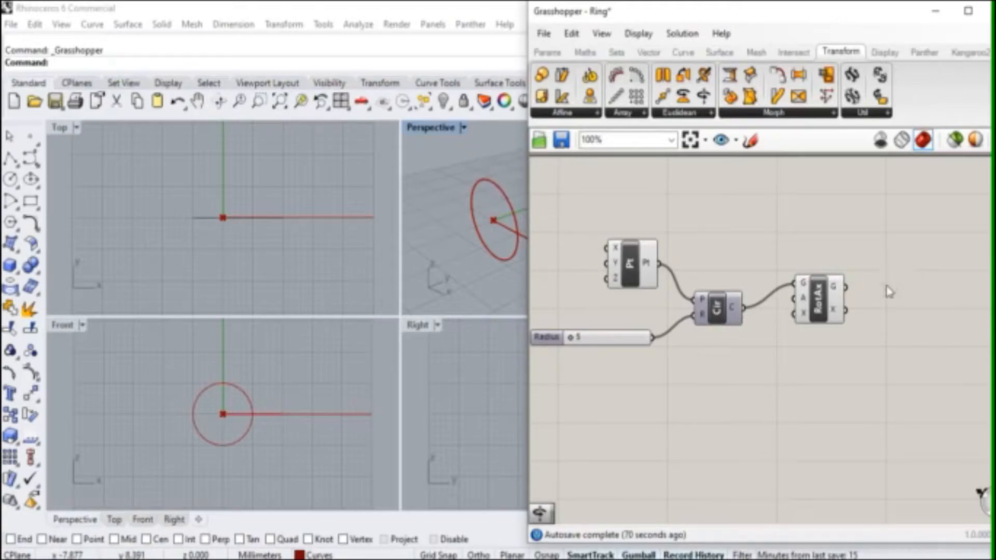
left_click(683, 52)
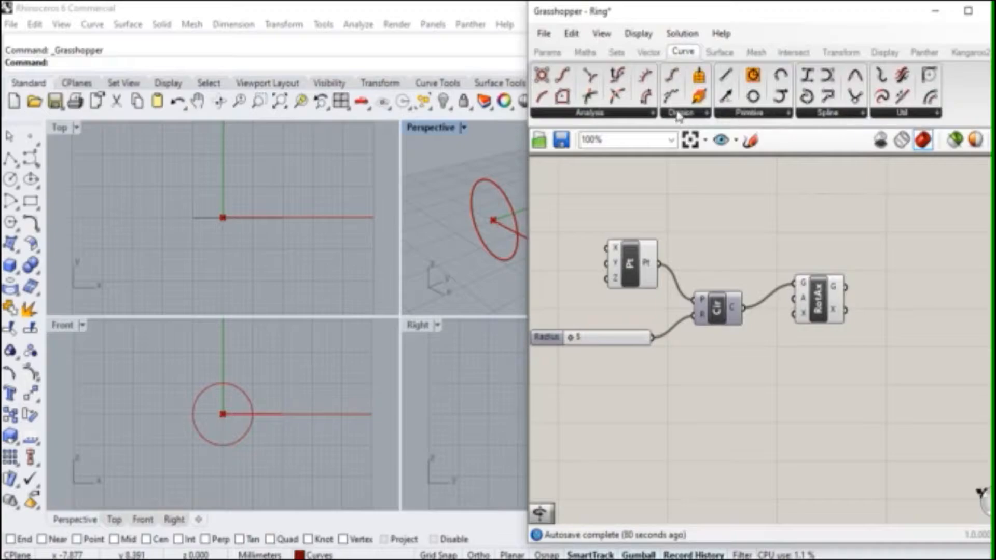
left_click(707, 114)
left_click(787, 114)
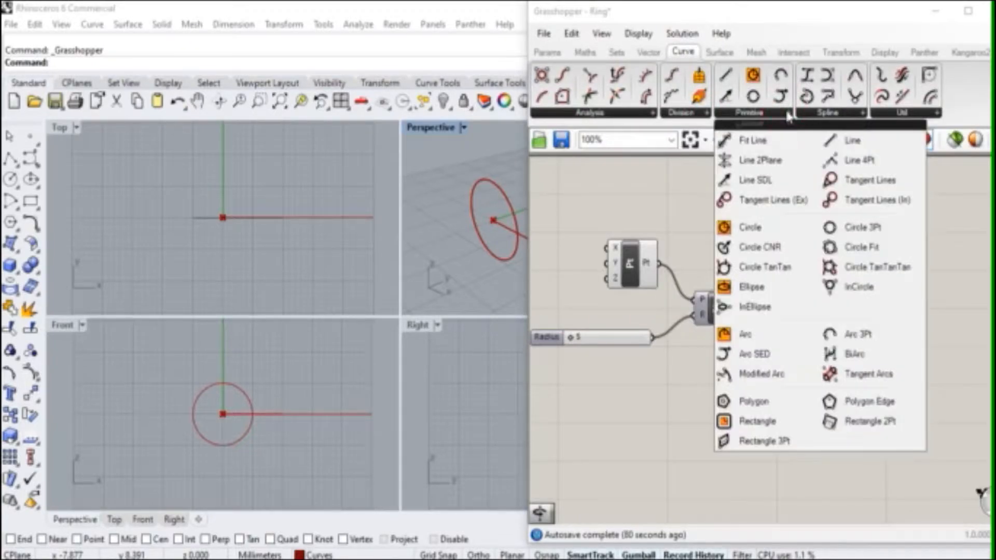
left_click(935, 114)
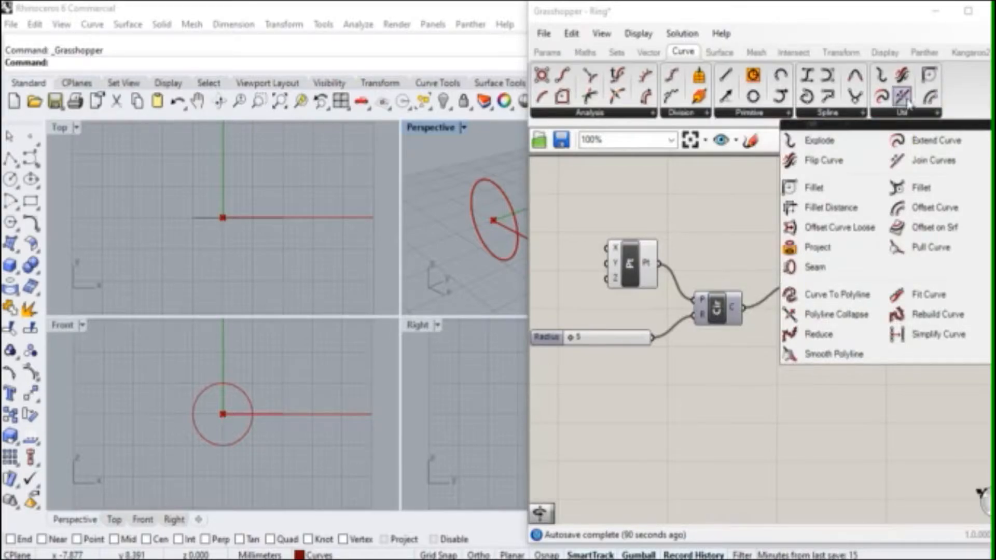
left_click_drag(932, 98, 903, 280)
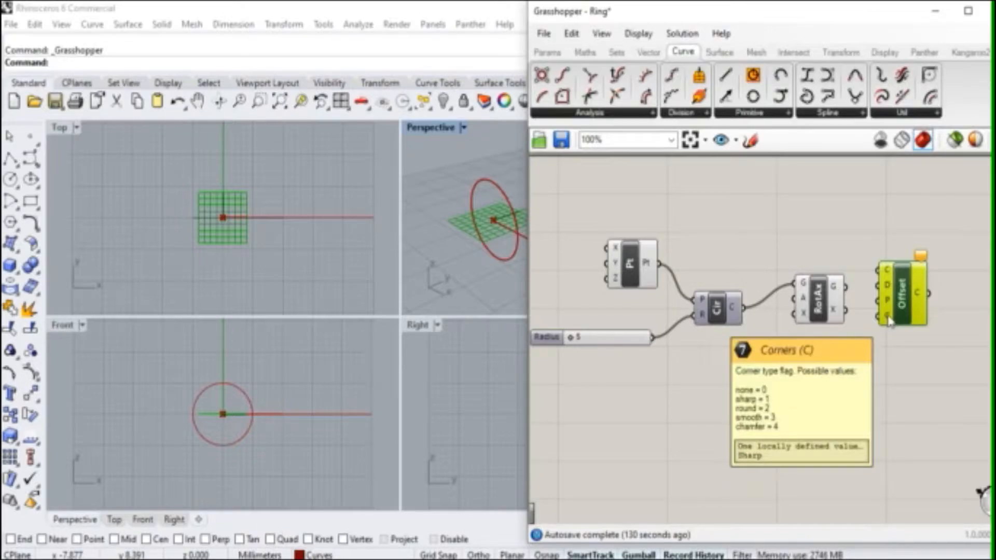
left_click_drag(846, 289, 877, 282)
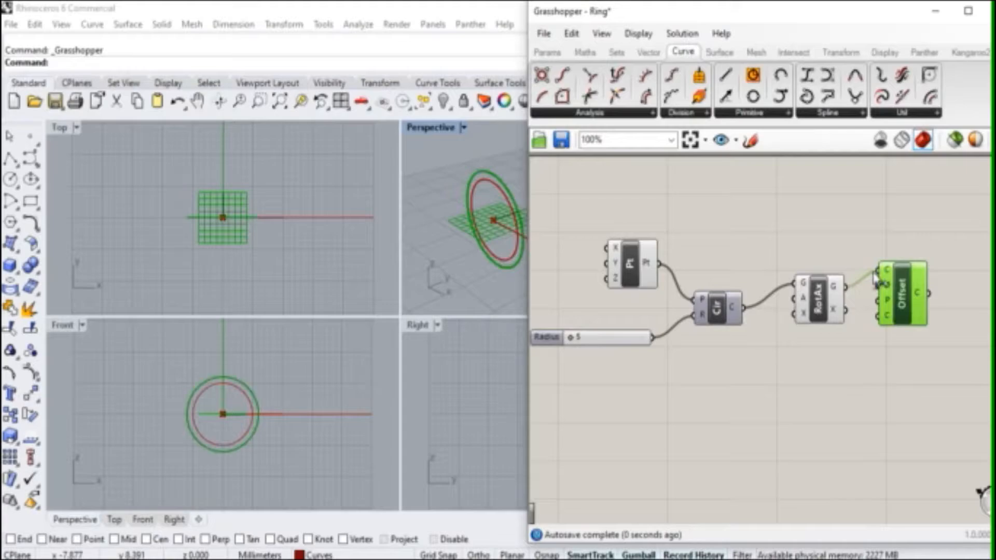
right_click(888, 288)
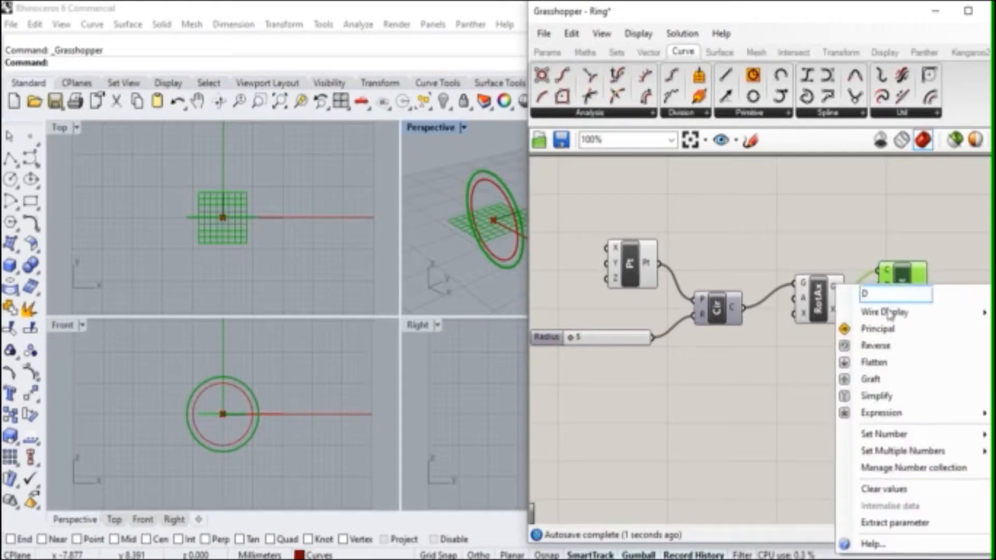
mouse_move(875, 433)
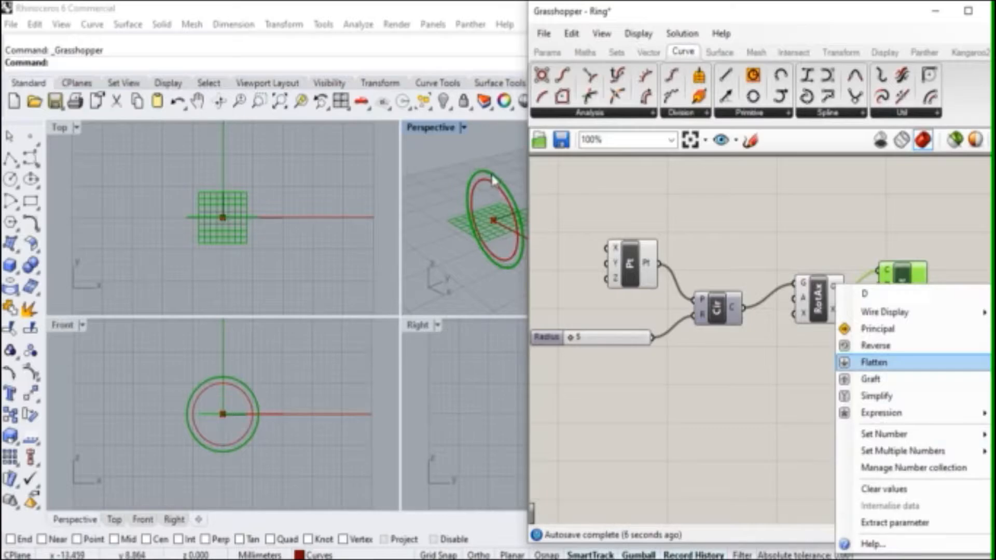
left_click(754, 369)
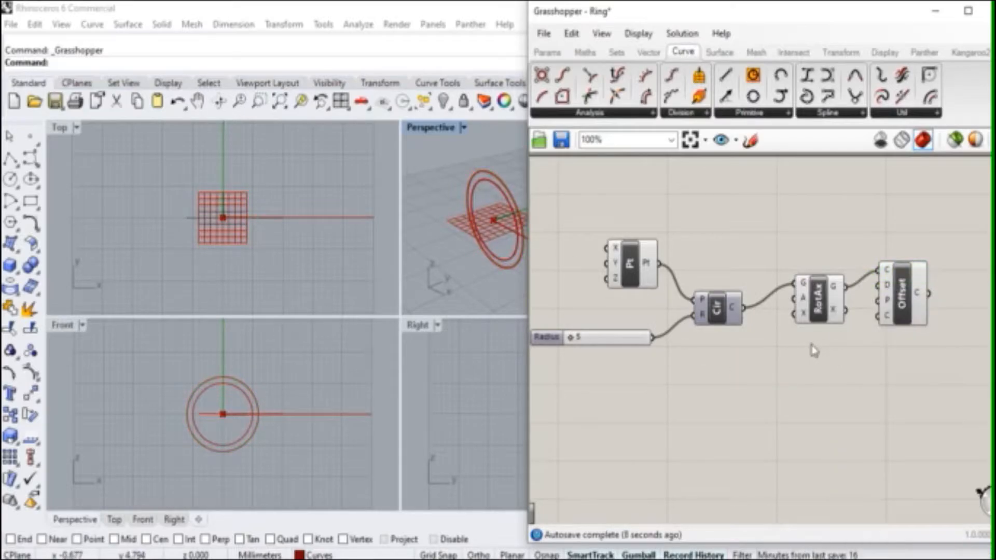
right_click(811, 322)
left_click(747, 394)
Add a Number Slider below the Rotate Axis component and set its slider type to integer numbers.
double_click(780, 363)
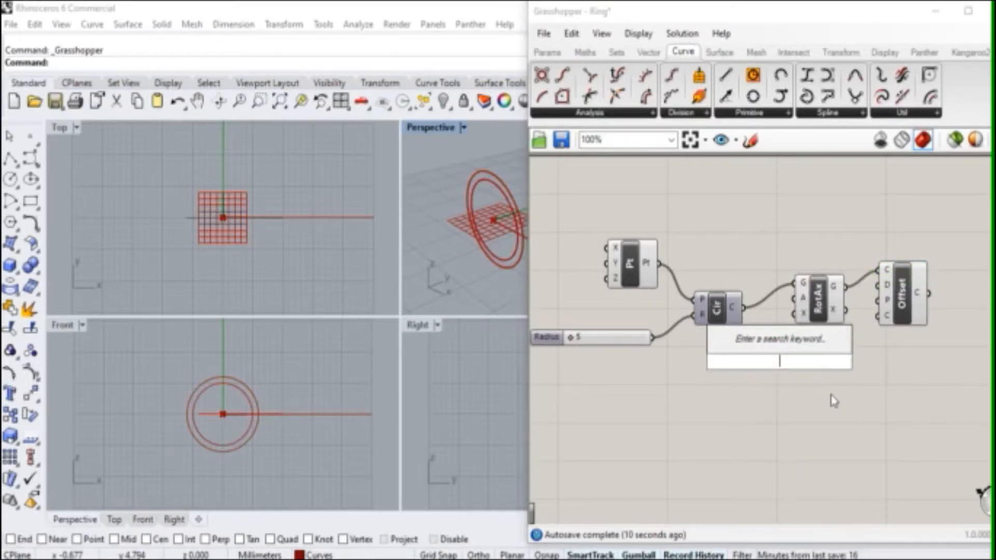
type("number")
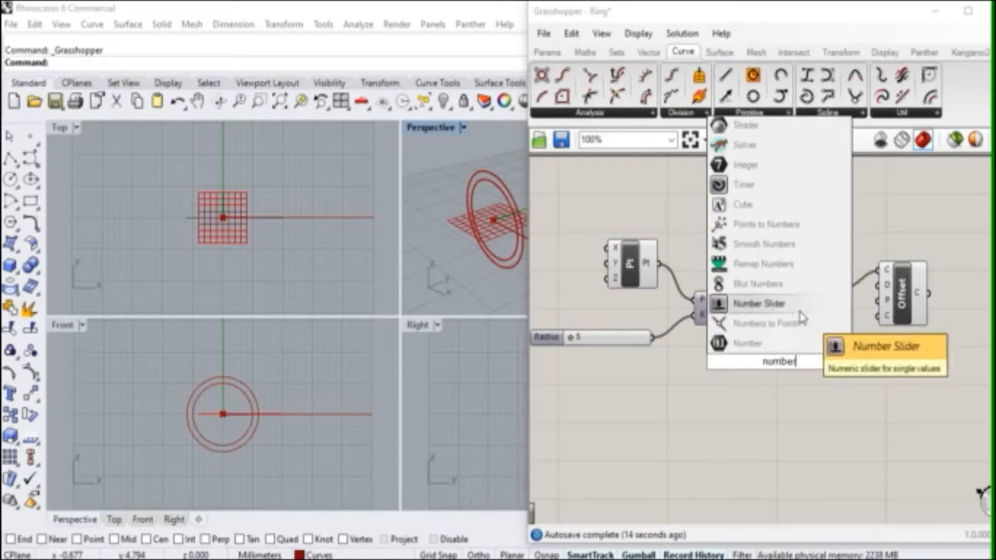
left_click(758, 303)
right_click(775, 361)
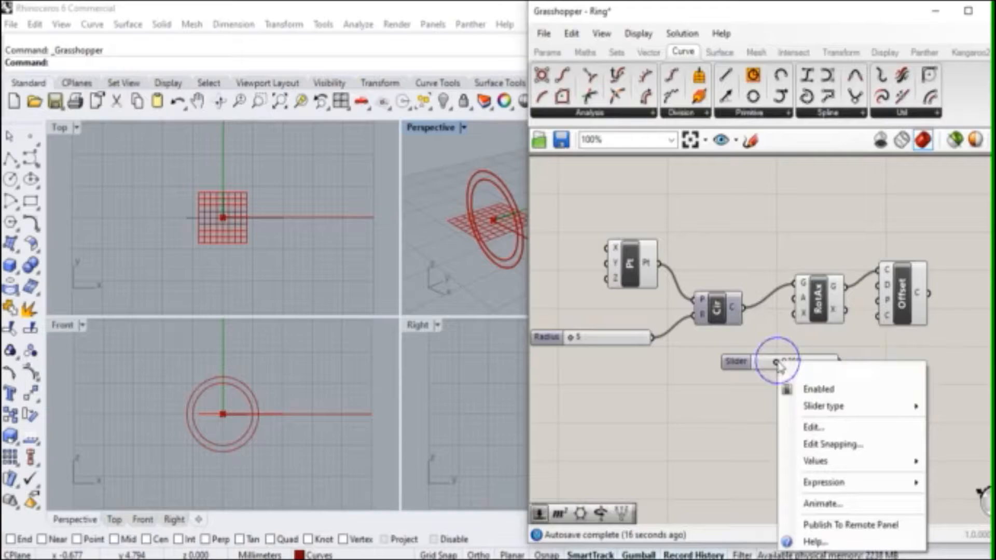
mouse_move(812, 406)
left_click(733, 423)
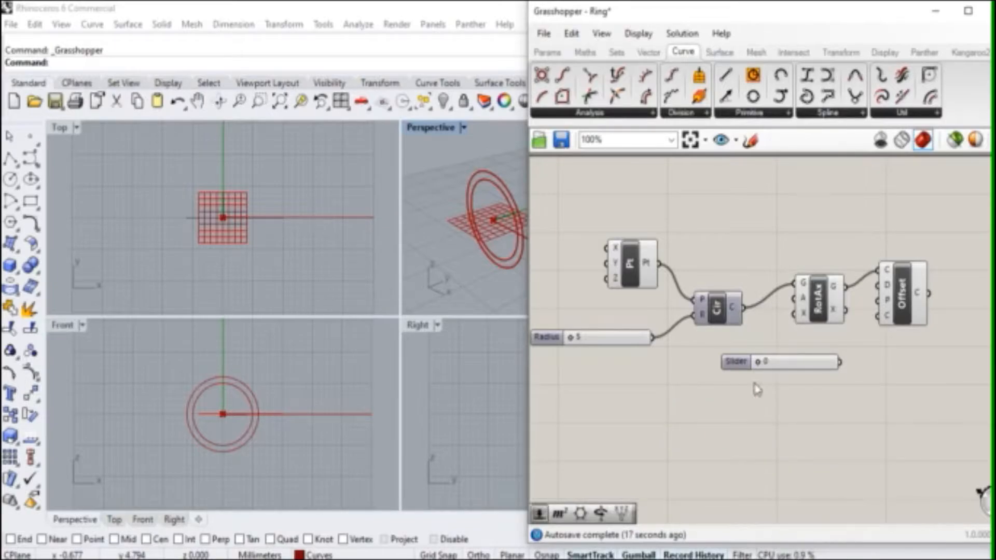
Set the new slider's minimum to 2 and maximum to 6, and connect it to the Offset component's distance input.
right_click(784, 362)
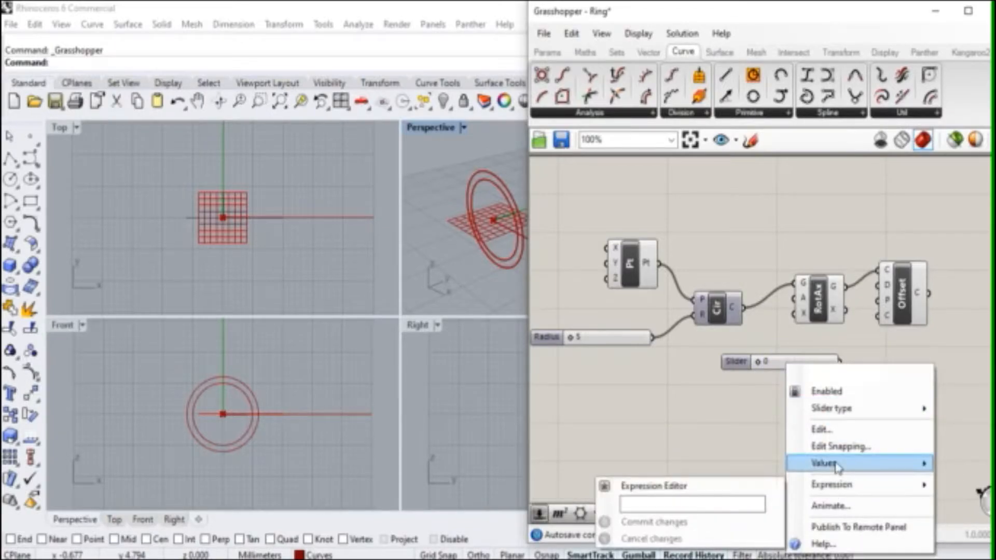
mouse_move(830, 463)
left_click(724, 466)
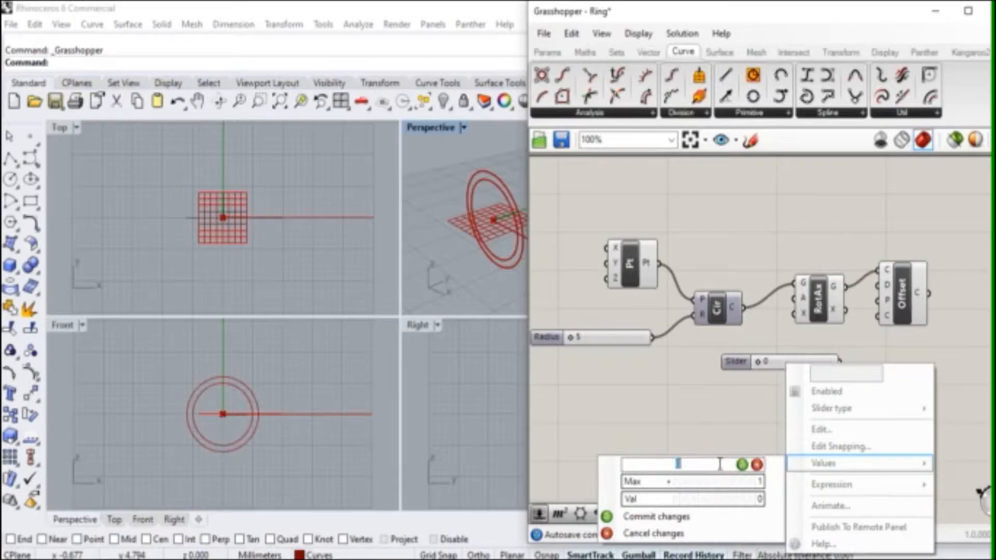
type("2")
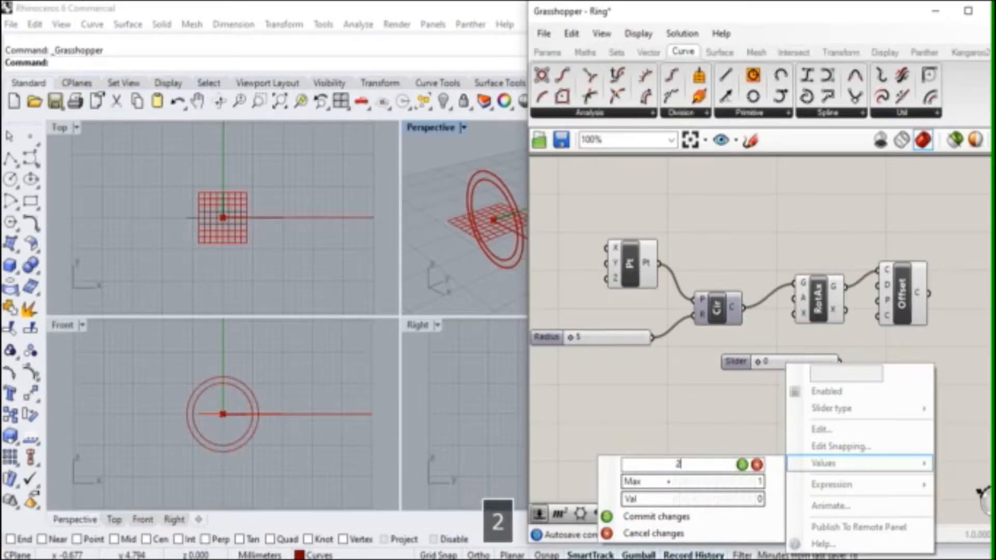
left_click(725, 481)
double_click(695, 482)
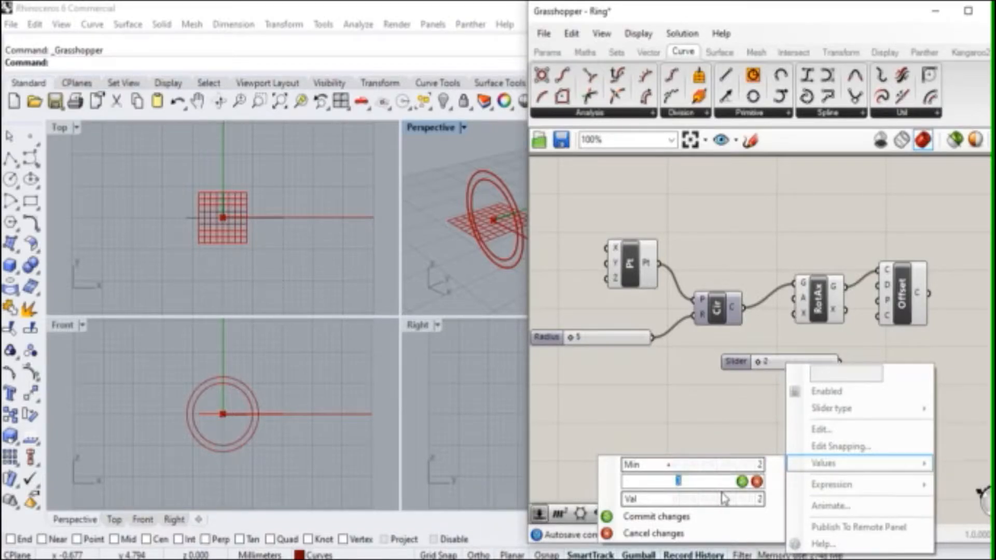
type("6")
left_click(741, 481)
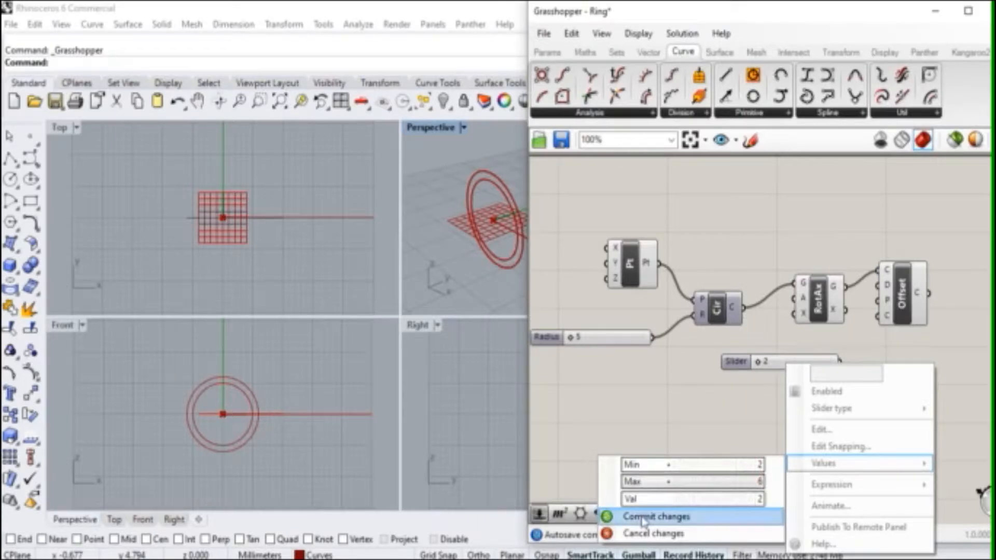
left_click(648, 516)
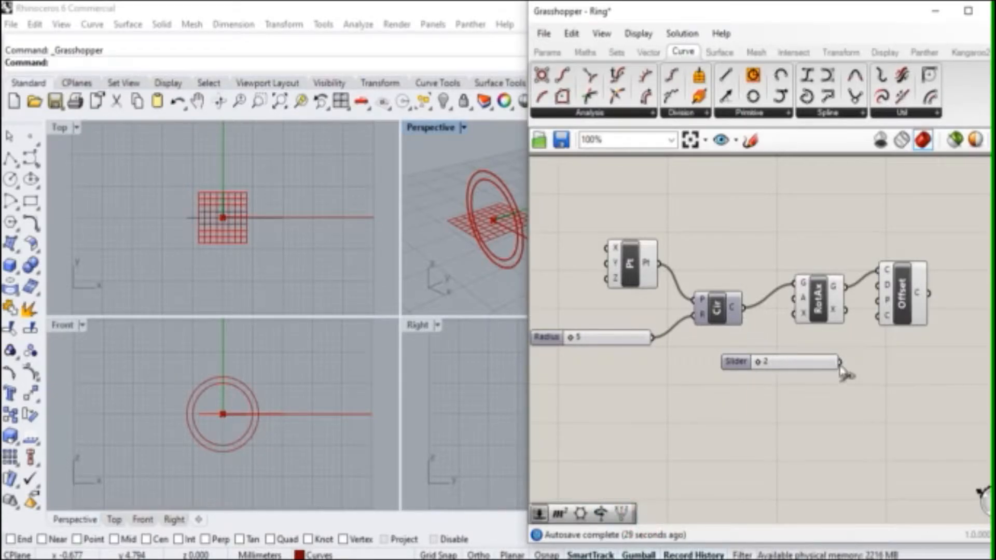
left_click_drag(838, 362, 884, 294)
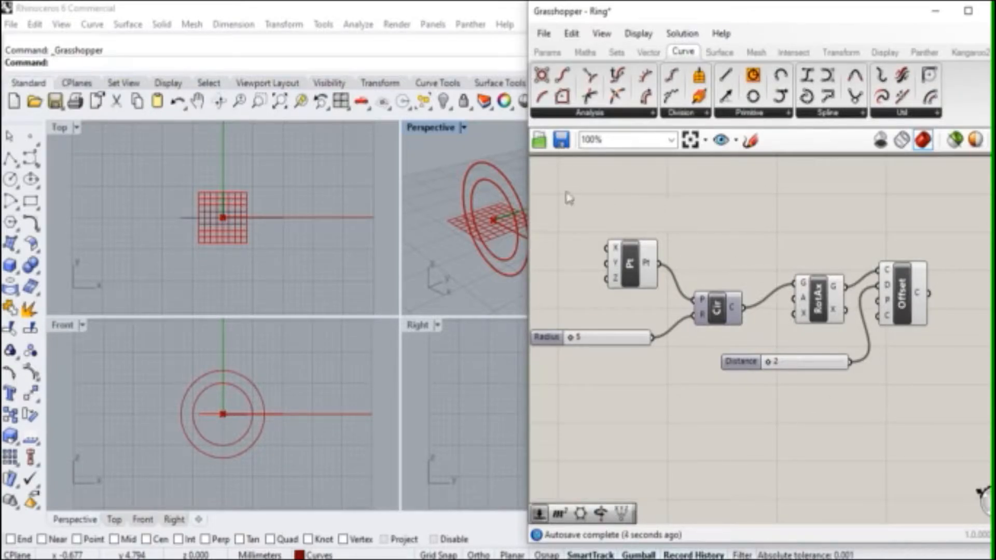
Rearrange the components, bringing those after the Radius slider closer to it and placing Offset above and beyond Rotate Axis.
left_click_drag(568, 196, 956, 438)
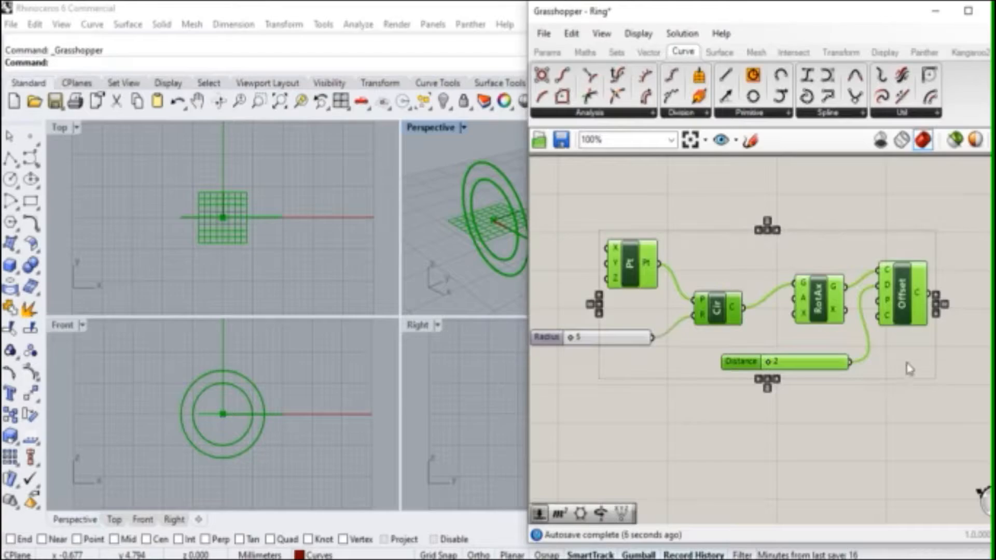
left_click(859, 249)
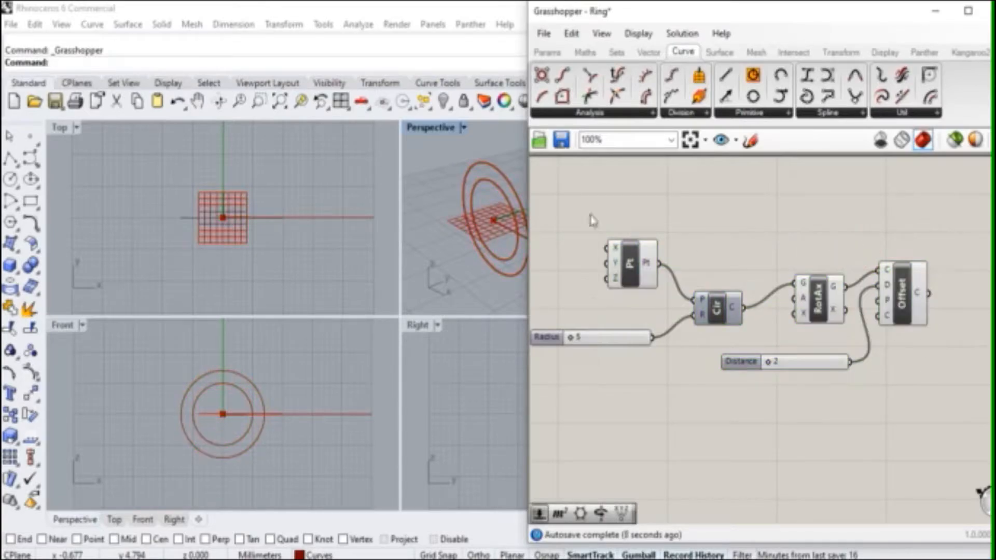
left_click_drag(528, 213, 905, 426)
left_click_drag(892, 328, 861, 324)
left_click(880, 452)
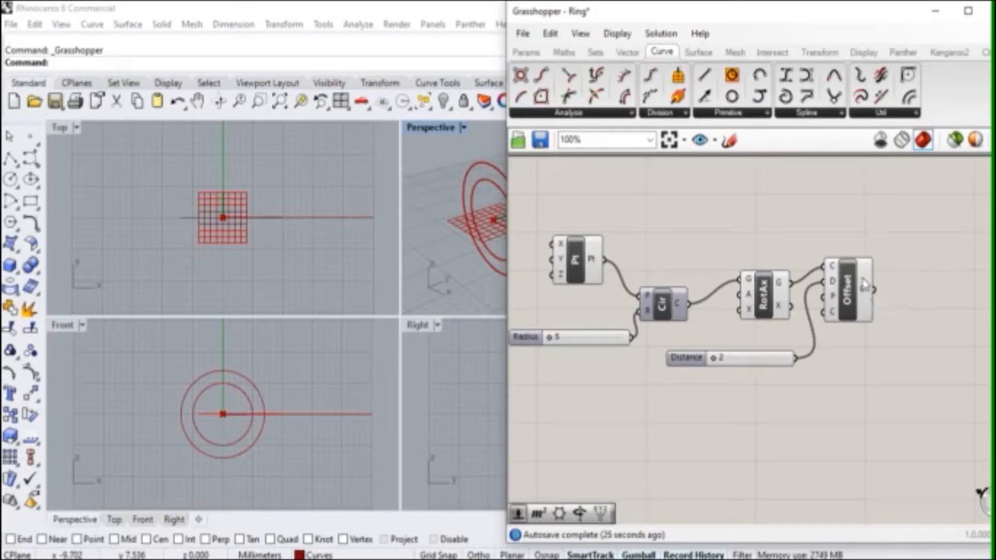
left_click_drag(778, 320, 761, 330)
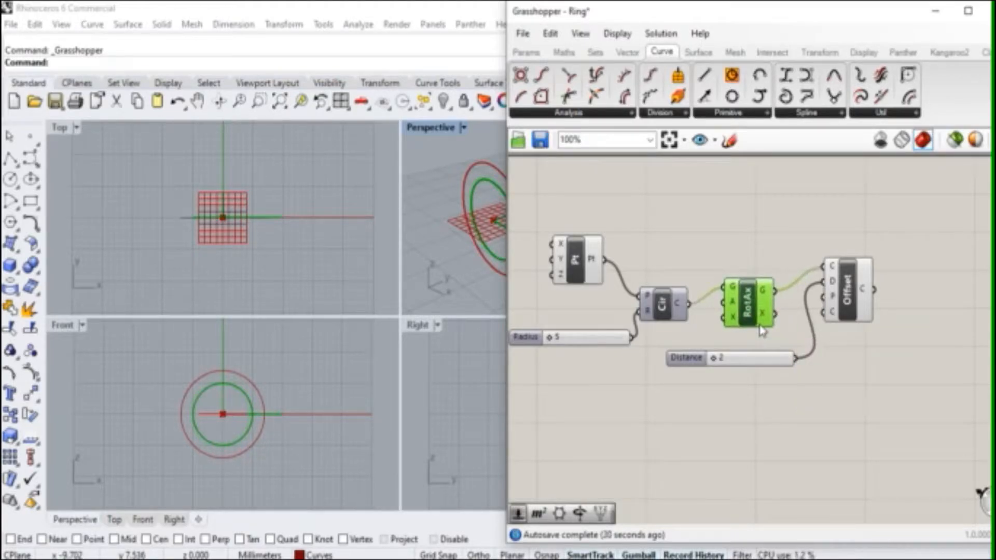
left_click_drag(846, 278, 876, 223)
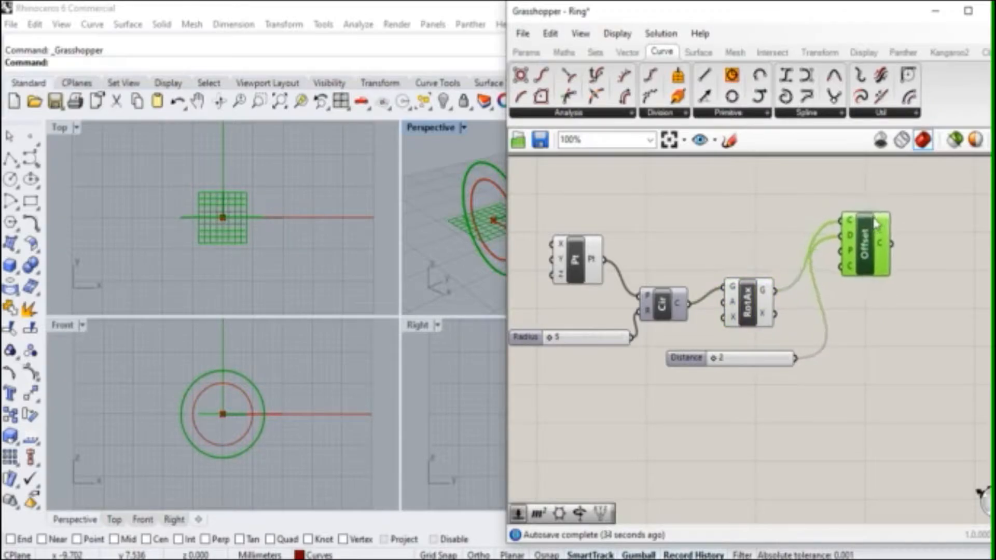
left_click(879, 339)
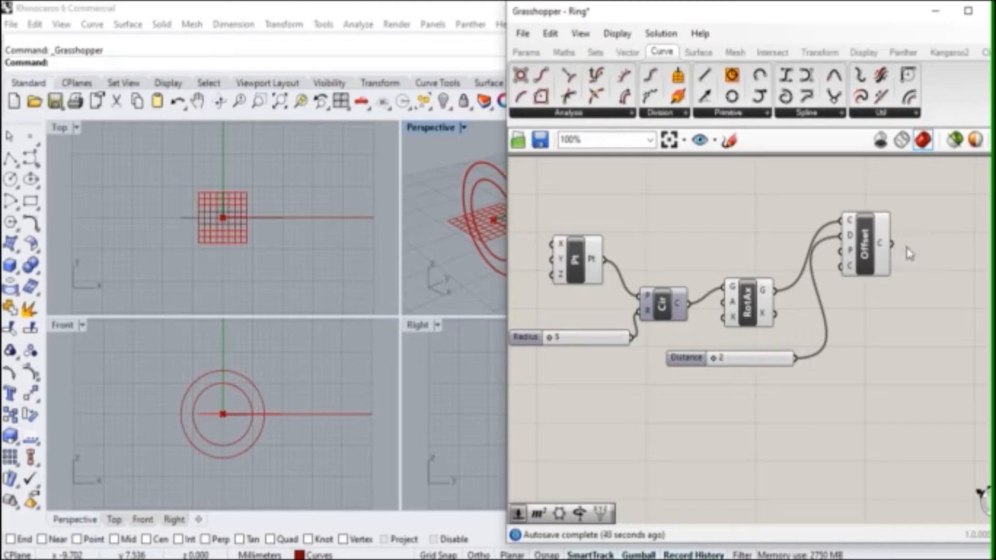
Place a Surface parameter after the Offset component and connect the offset curve output to it.
left_click(525, 51)
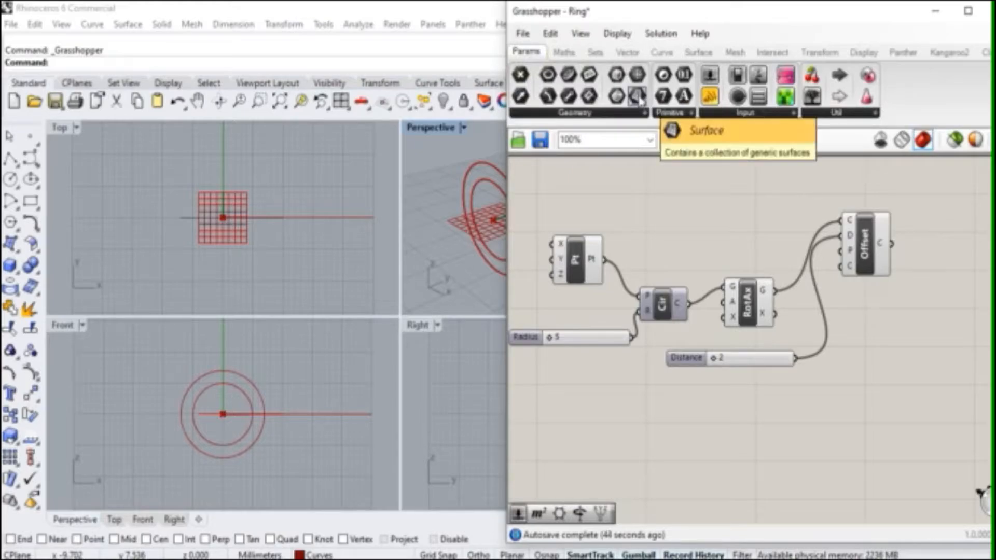
left_click_drag(640, 98, 857, 209)
left_click_drag(918, 229, 906, 221)
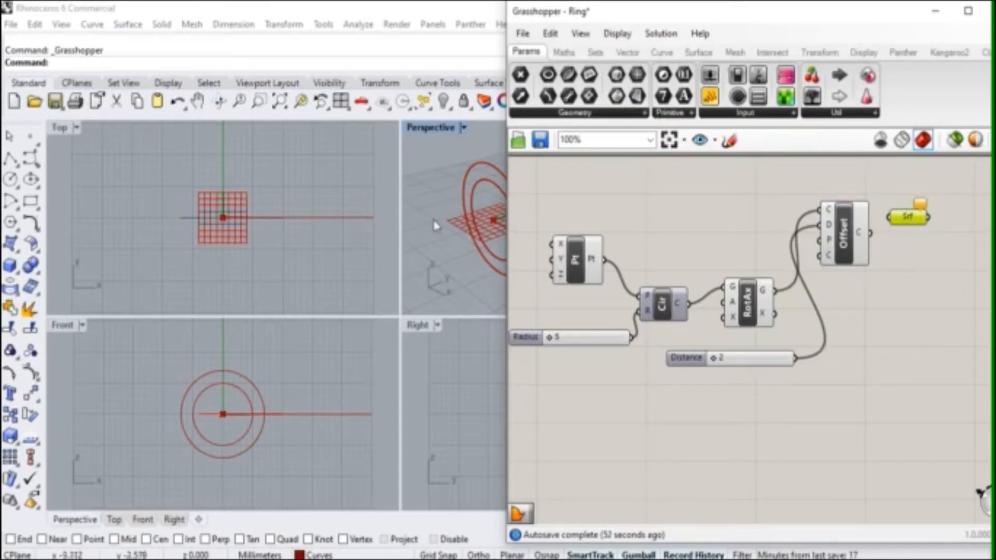
left_click_drag(913, 221, 887, 220)
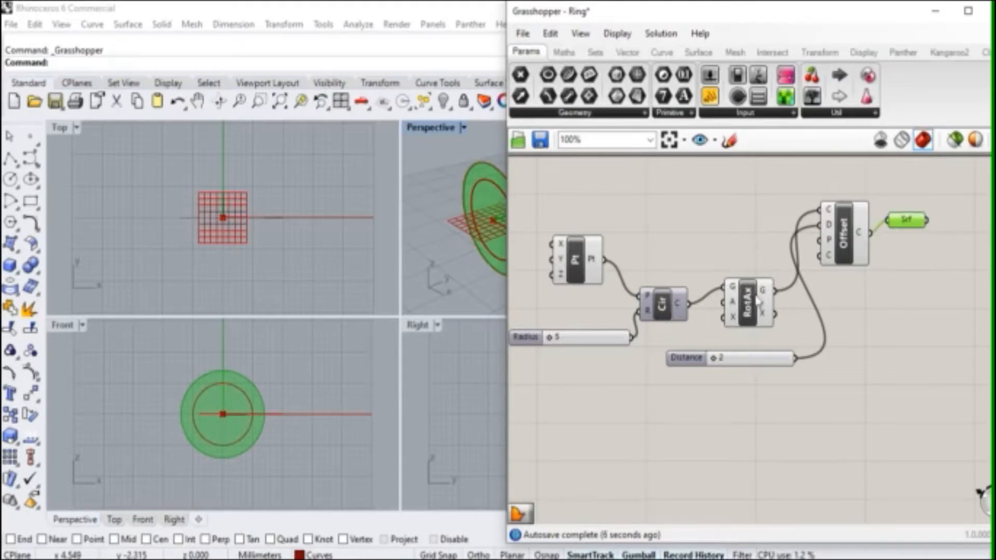
double_click(844, 313)
key("Escape")
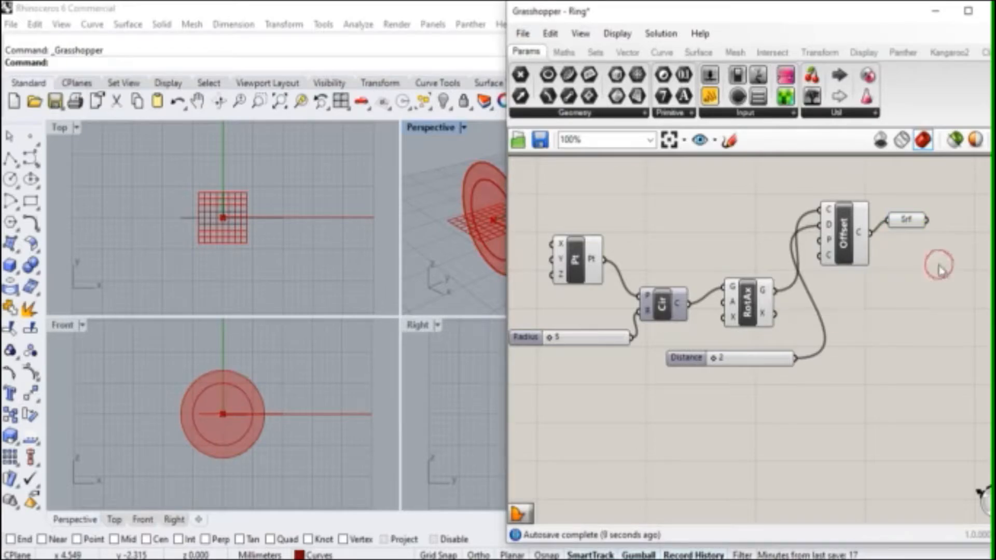
Duplicate the Surface parameter, place the copy below the original, and feed it from the Rotate Axis geometry output instead.
left_click(908, 221)
key("ctrl+c")
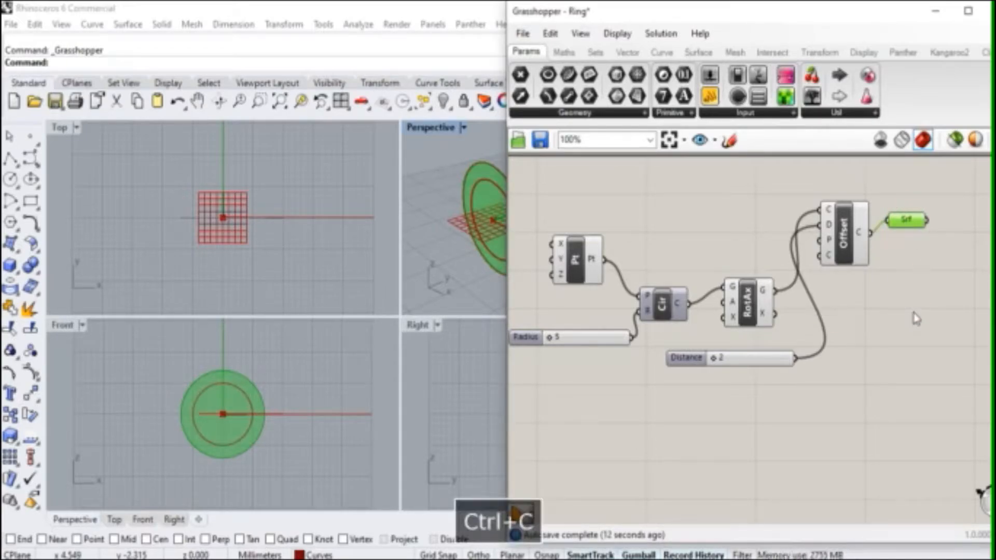
key("ctrl+v")
left_click_drag(912, 240, 869, 321)
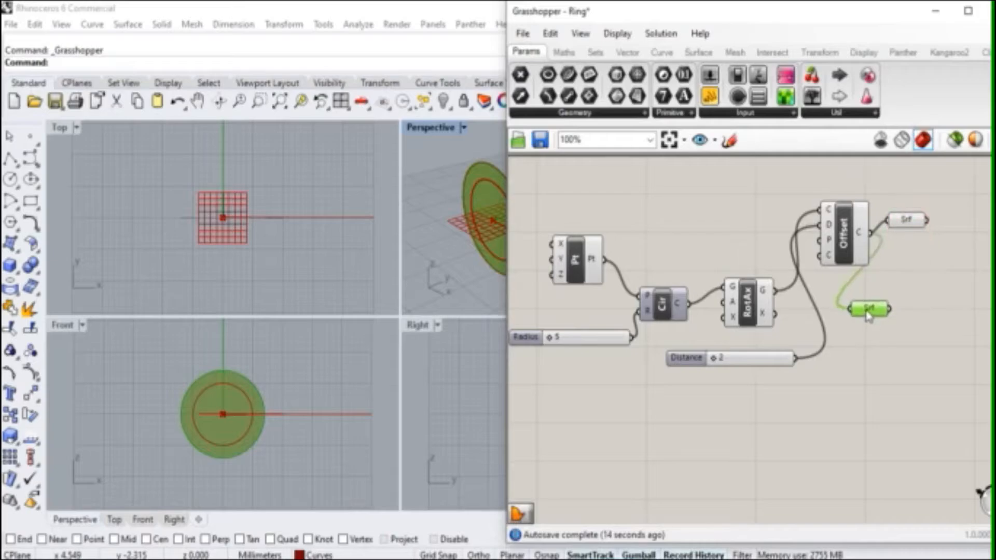
left_click_drag(774, 289, 849, 309)
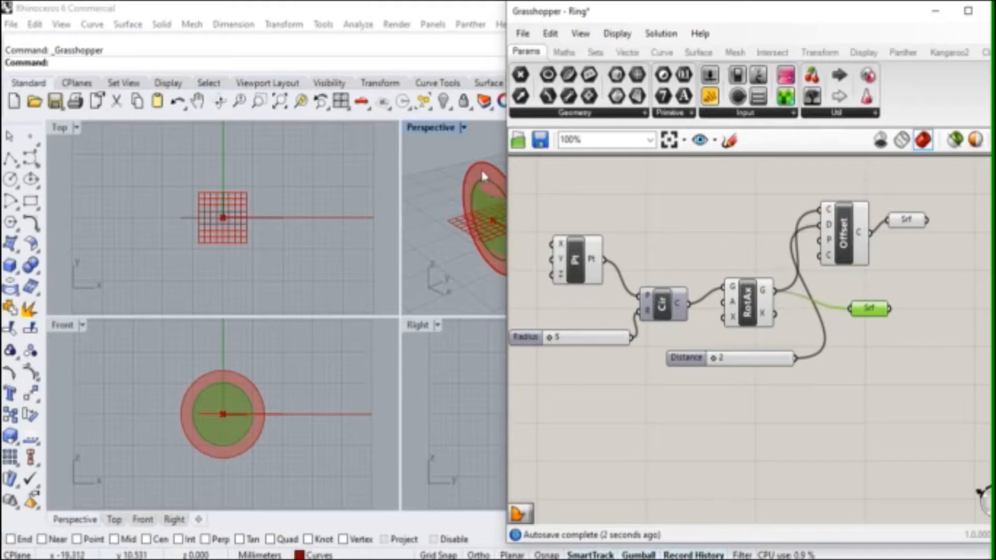
Tidy the layout by moving the Offset component and its connected Surface parameter slightly up and closer to Rotate Axis.
left_click(903, 221)
left_click_drag(845, 213, 826, 205)
left_click_drag(902, 228, 887, 220)
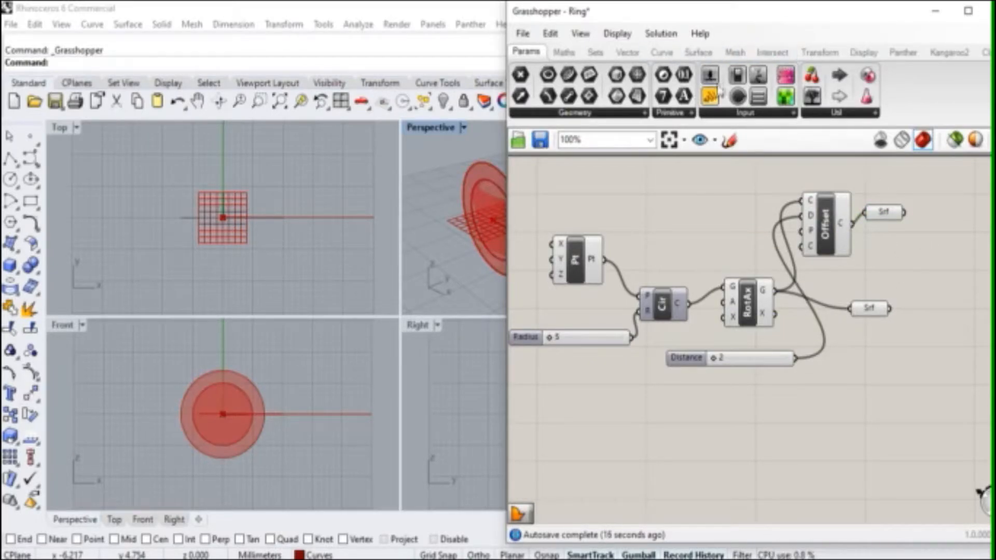
Place an Extrude component after the offset curve's Surface parameter and connect that surface to its Base input.
left_click(699, 54)
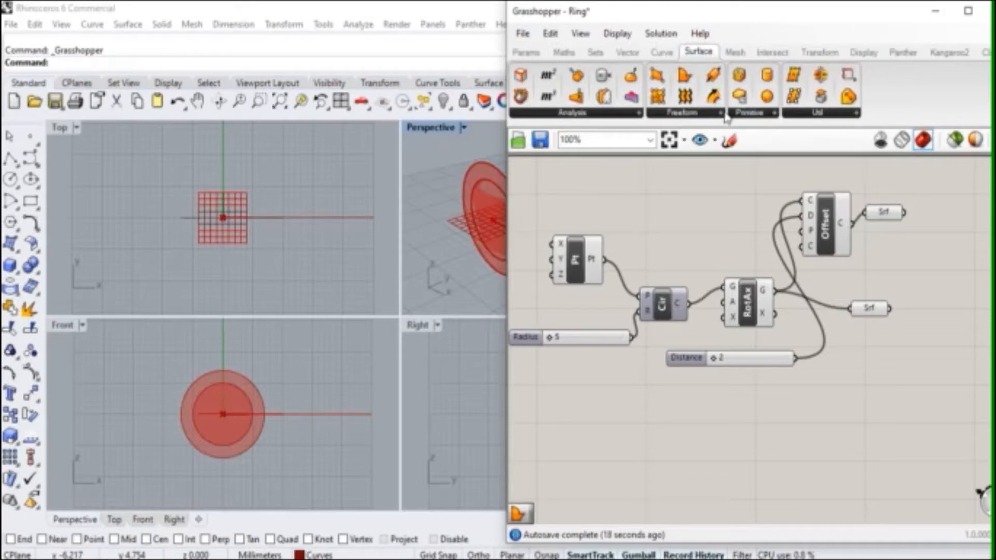
left_click(721, 113)
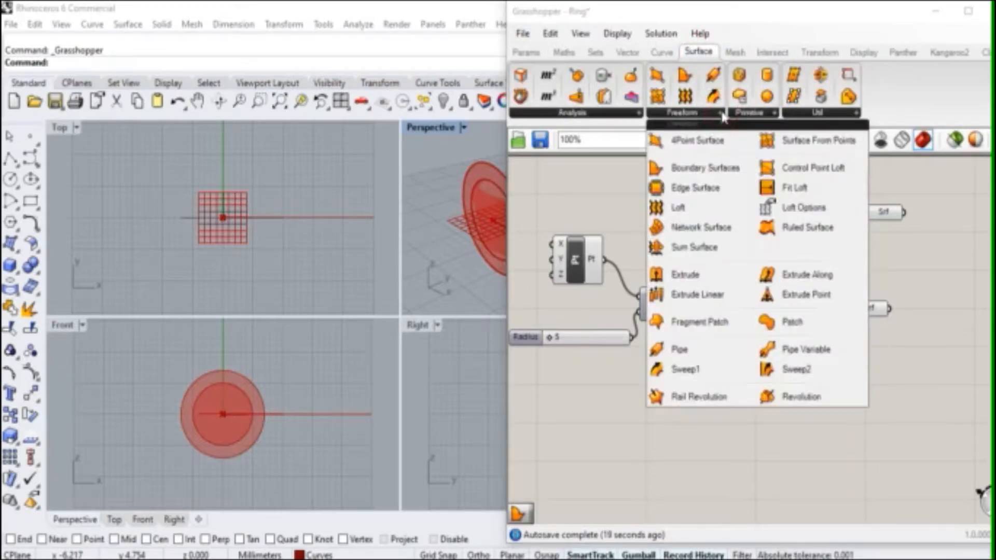
left_click(685, 275)
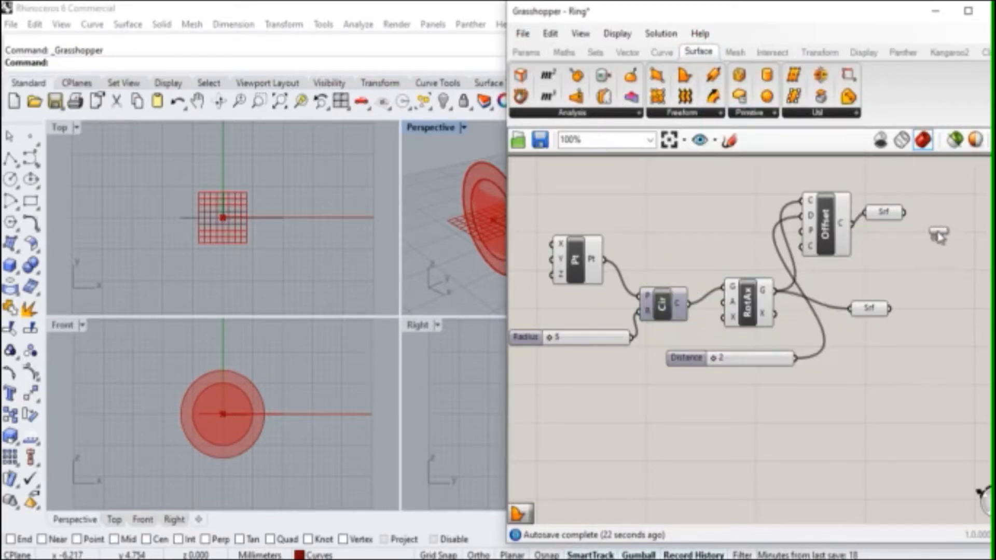
left_click(934, 241)
left_click_drag(927, 219, 938, 224)
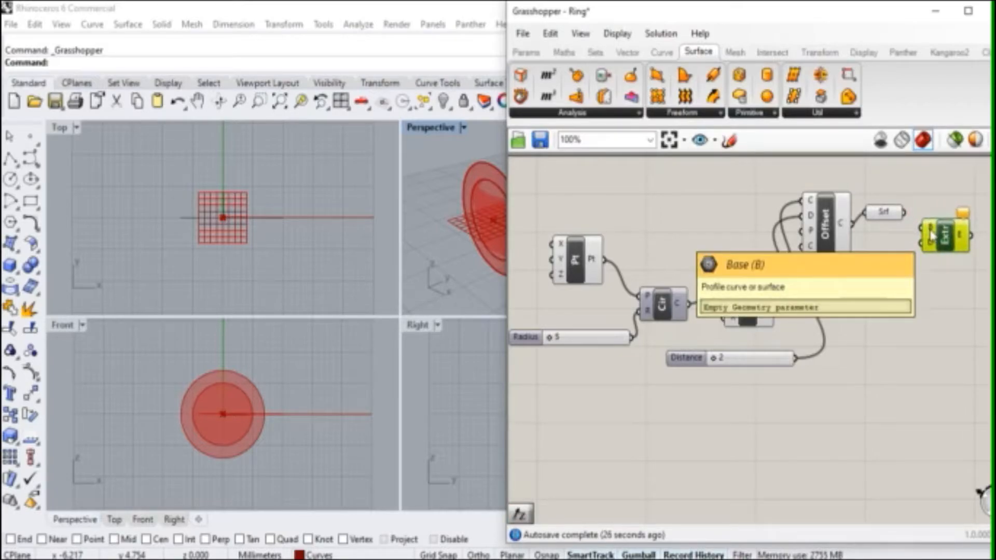
left_click_drag(904, 212, 919, 228)
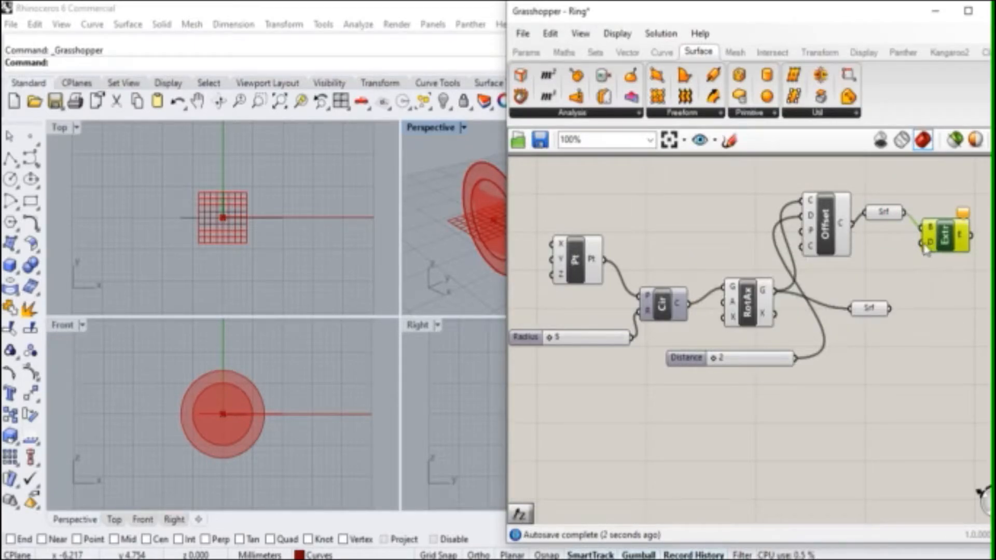
Add a number slider below the Offset component and change its type to integer.
double_click(867, 253)
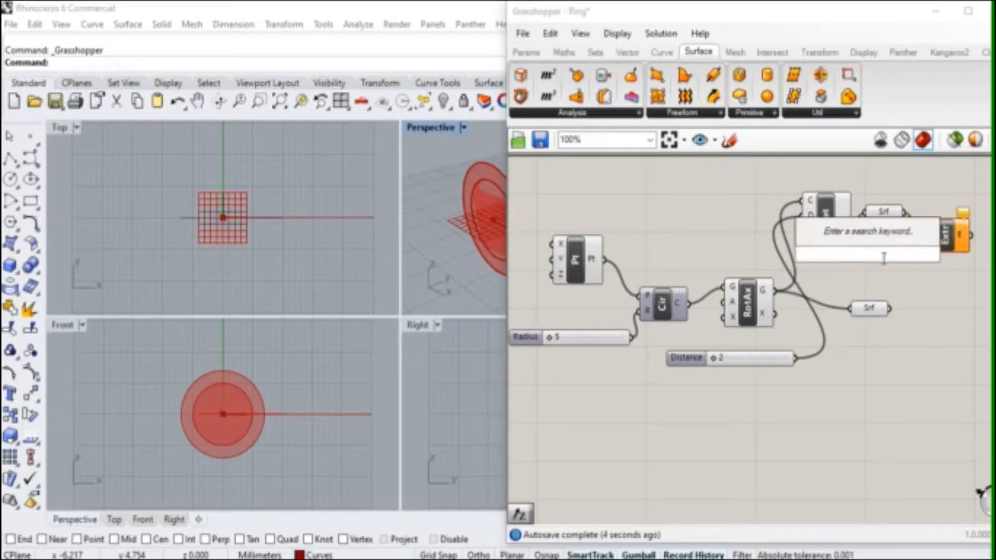
type("number")
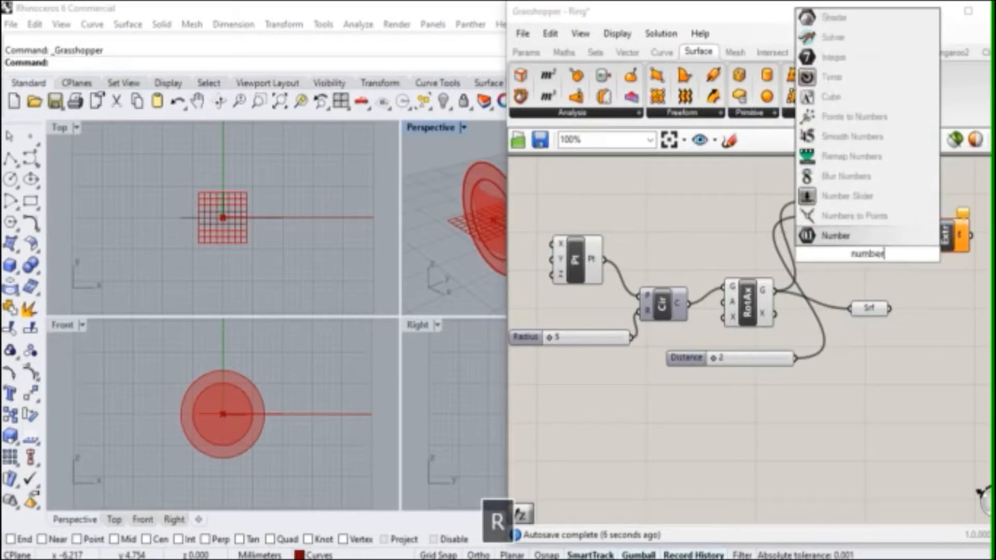
left_click(847, 196)
left_click_drag(888, 258, 882, 278)
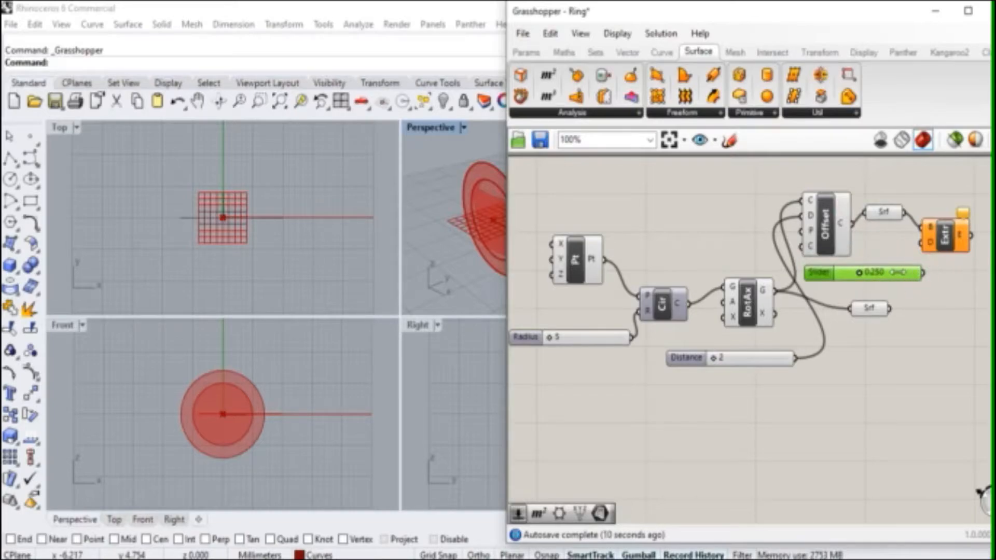
right_click(842, 278)
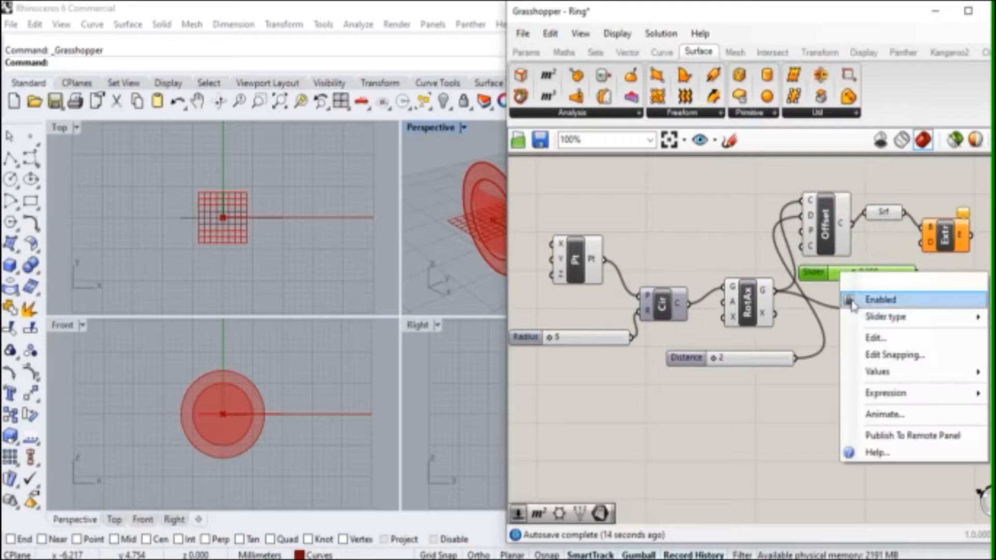
mouse_move(878, 321)
left_click(761, 335)
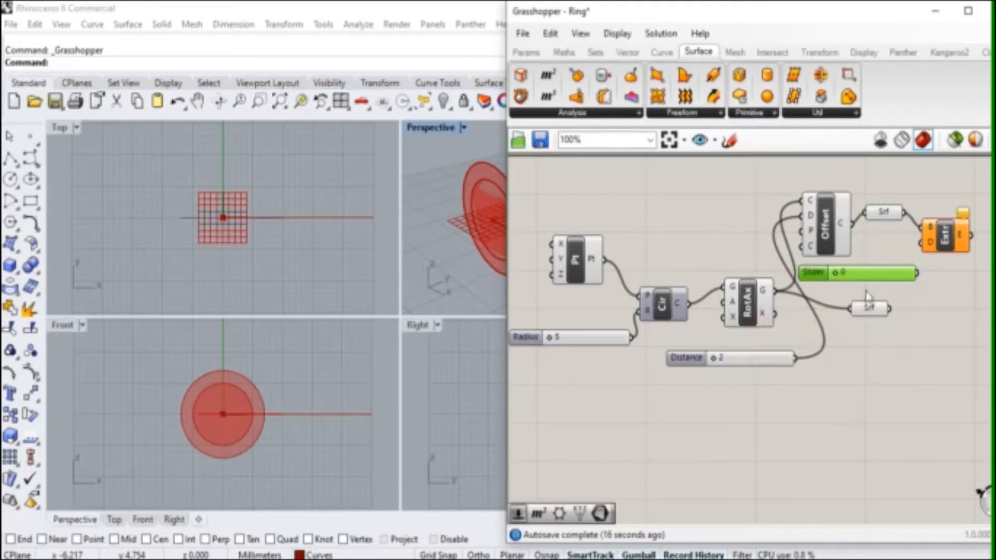
Set the new slider's minimum to 2 and commit its value range.
right_click(853, 274)
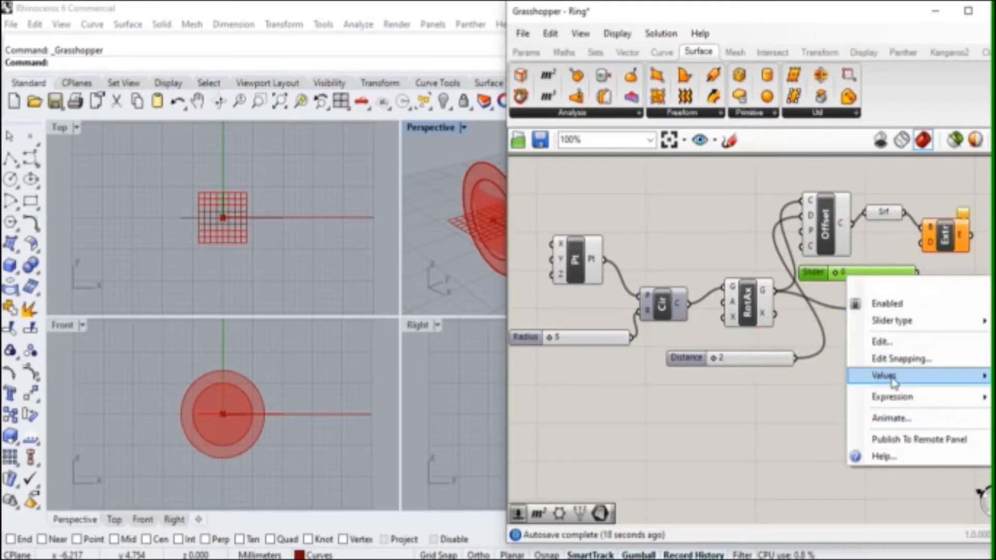
mouse_move(892, 383)
left_click(760, 386)
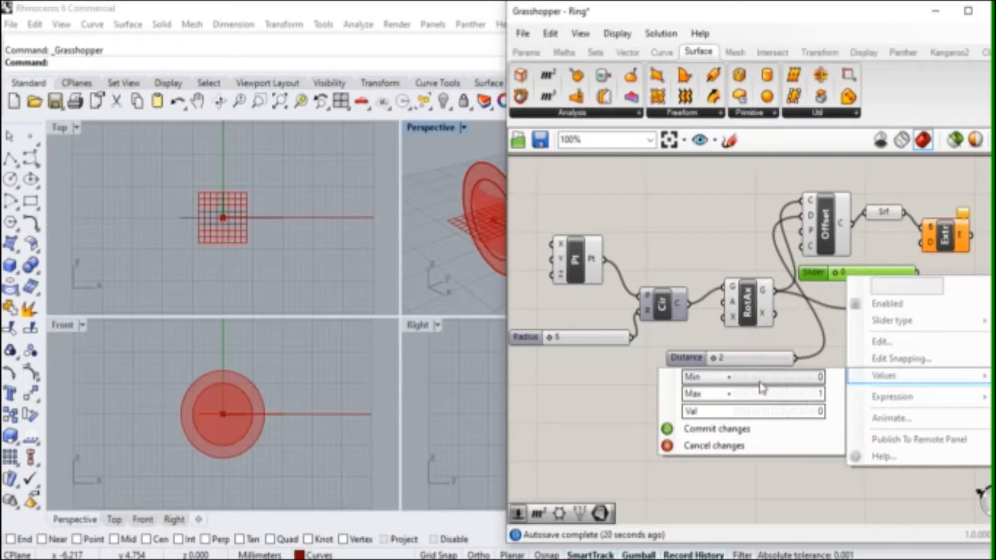
double_click(759, 381)
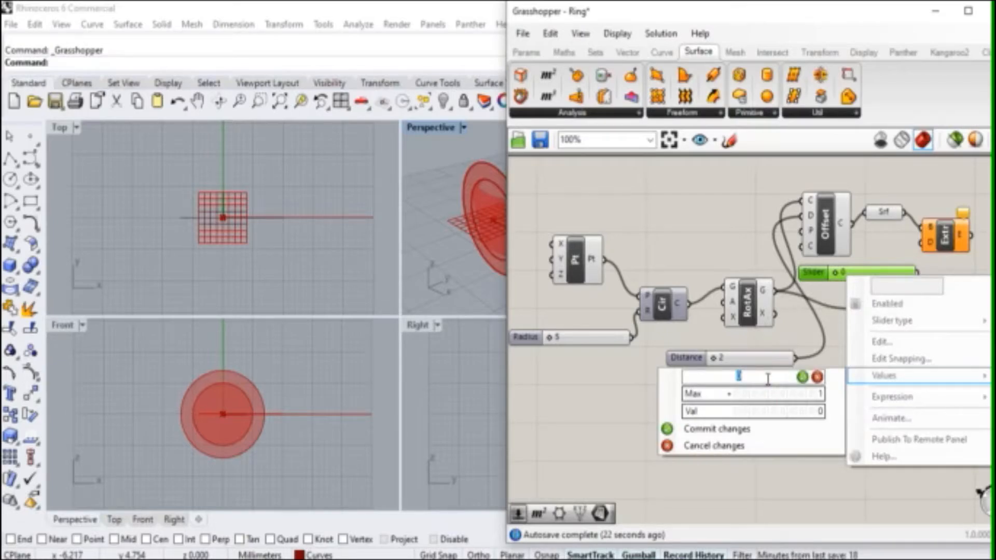
type("2")
double_click(765, 393)
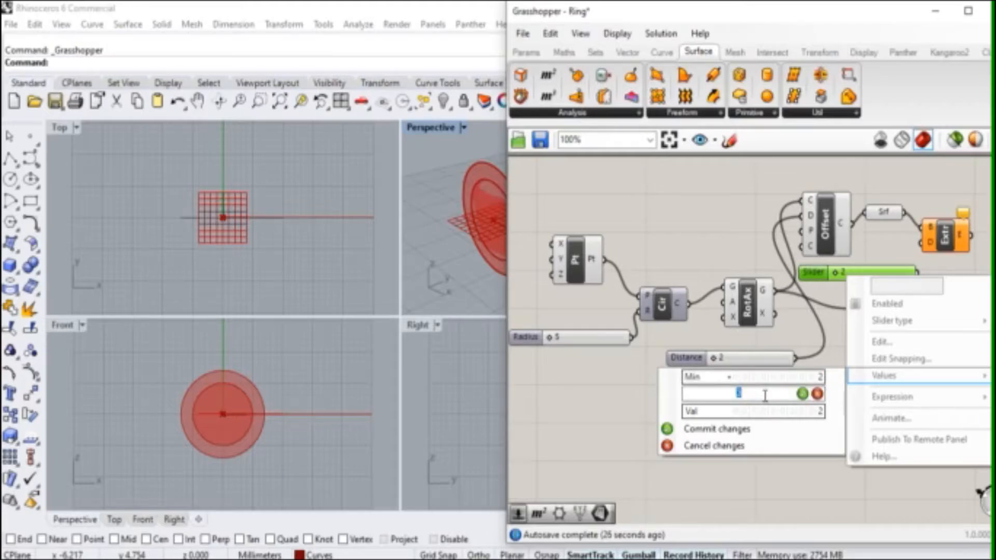
left_click(801, 393)
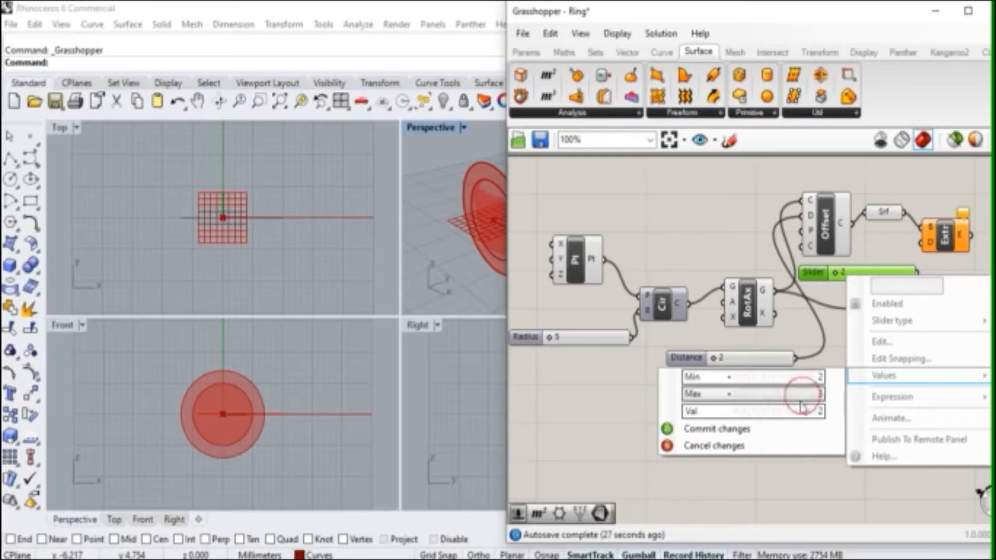
left_click(699, 429)
Try to drive Extrude's Direction input straight from the number slider, check the runtime error, and disconnect the wire.
left_click_drag(916, 258, 926, 242)
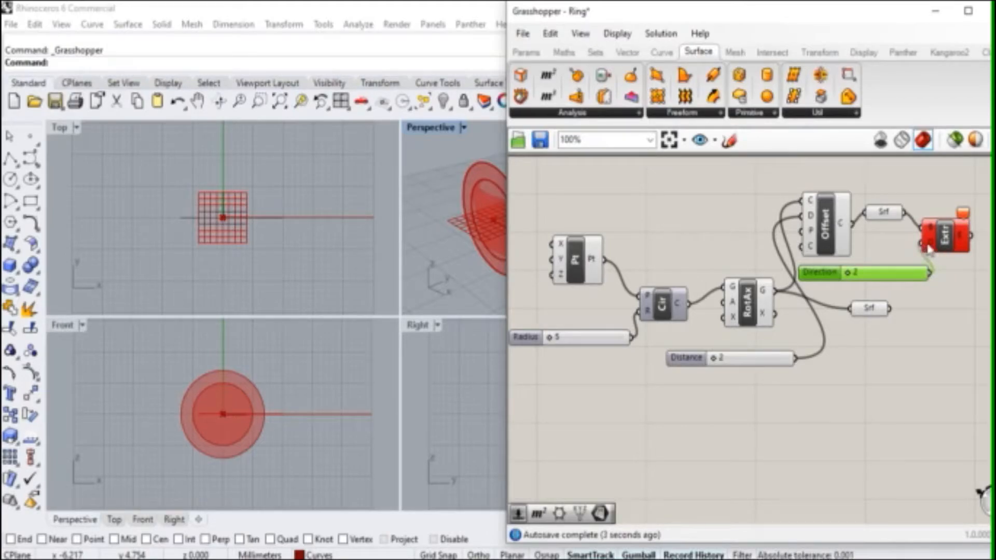
mouse_move(967, 222)
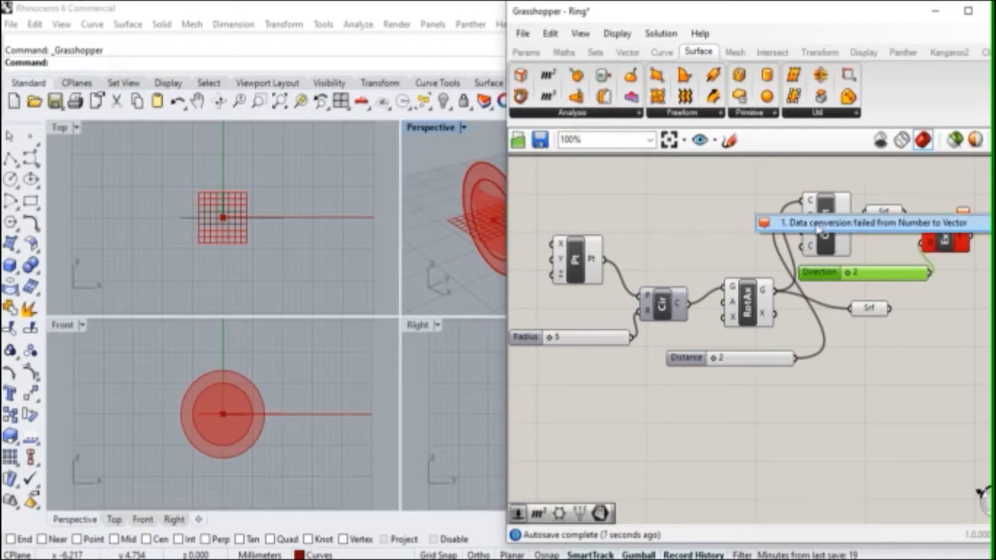
left_click(942, 193)
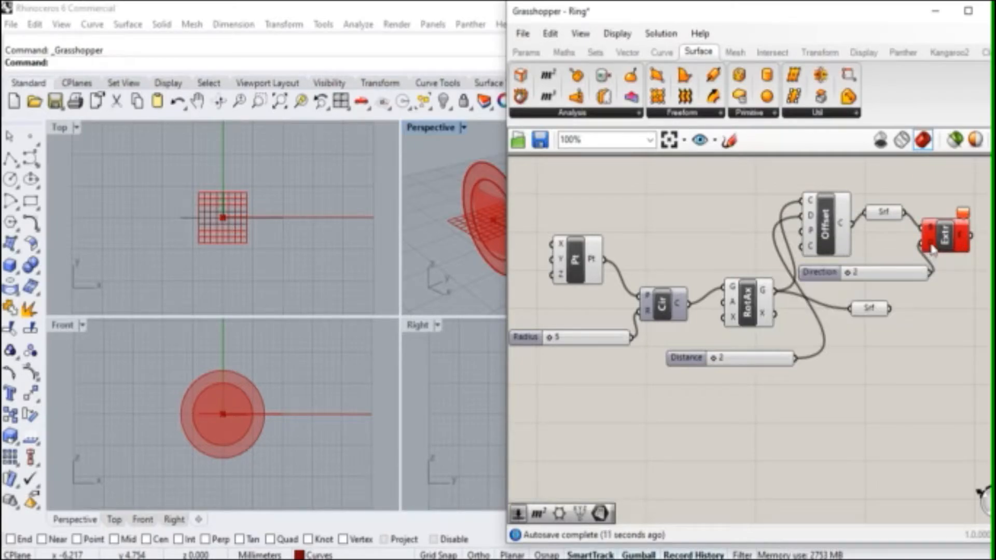
mouse_move(932, 250)
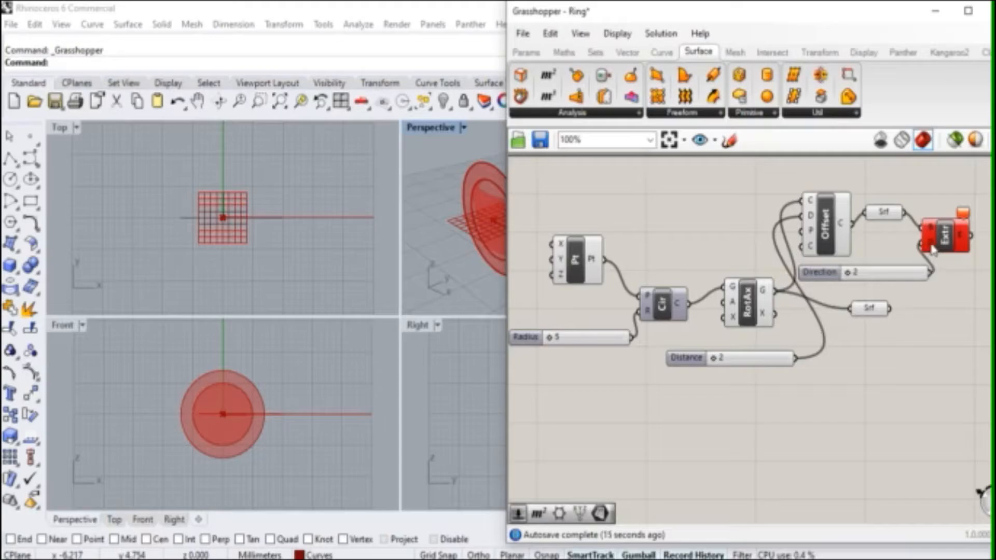
mouse_move(898, 280)
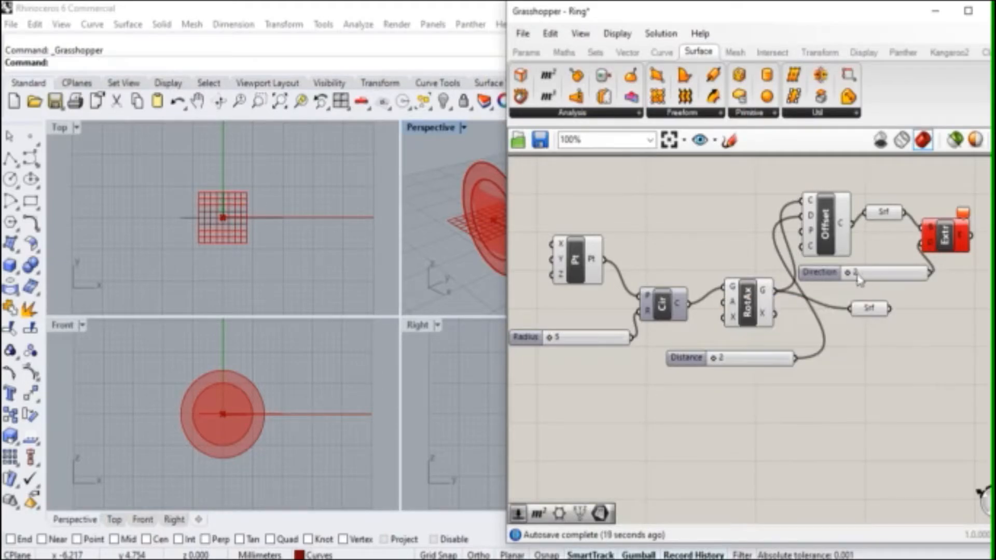
right_click(929, 241)
mouse_move(912, 298)
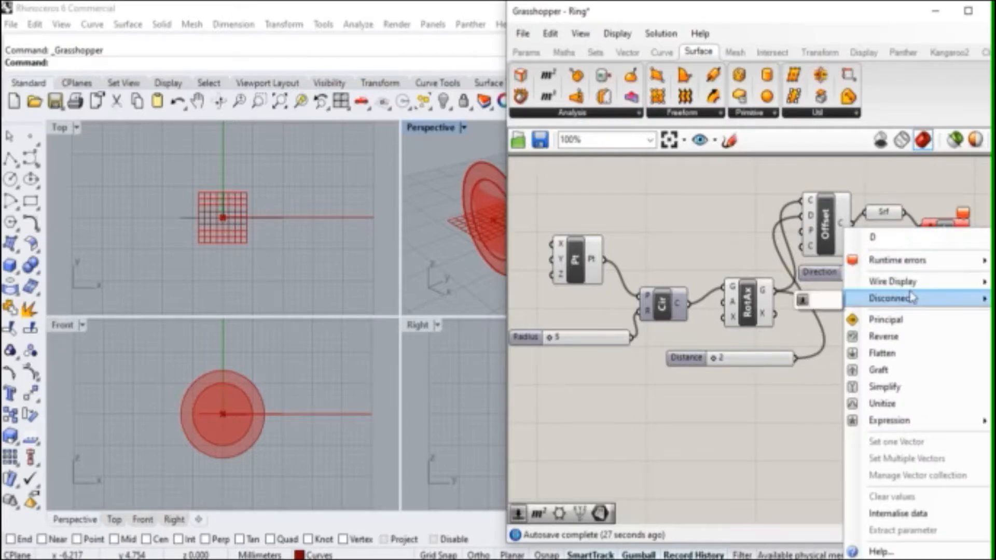
left_click(815, 302)
Clear space by moving the slider and the lower Surface parameter aside, and place a Unit Y vector component below Extrude.
left_click_drag(885, 273, 841, 408)
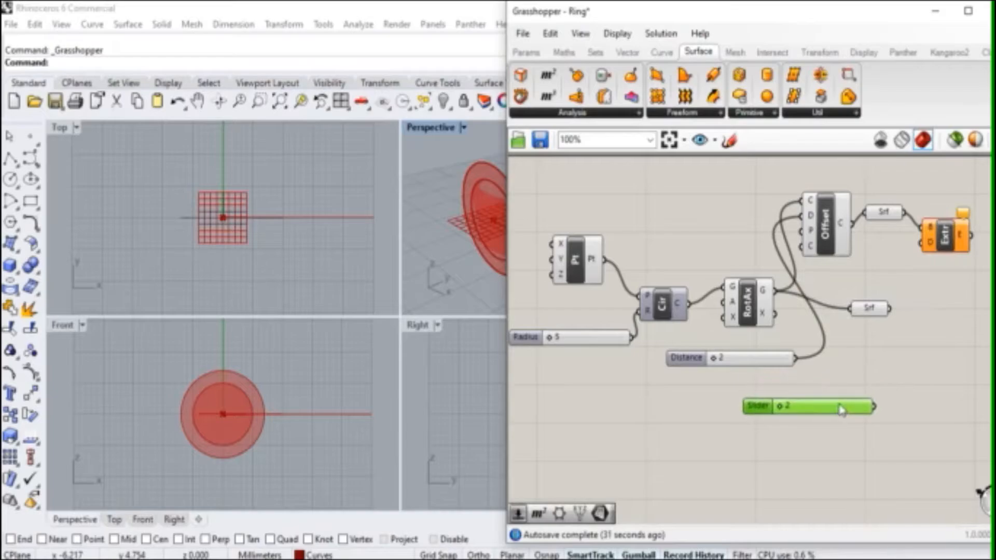
left_click_drag(863, 314, 828, 301)
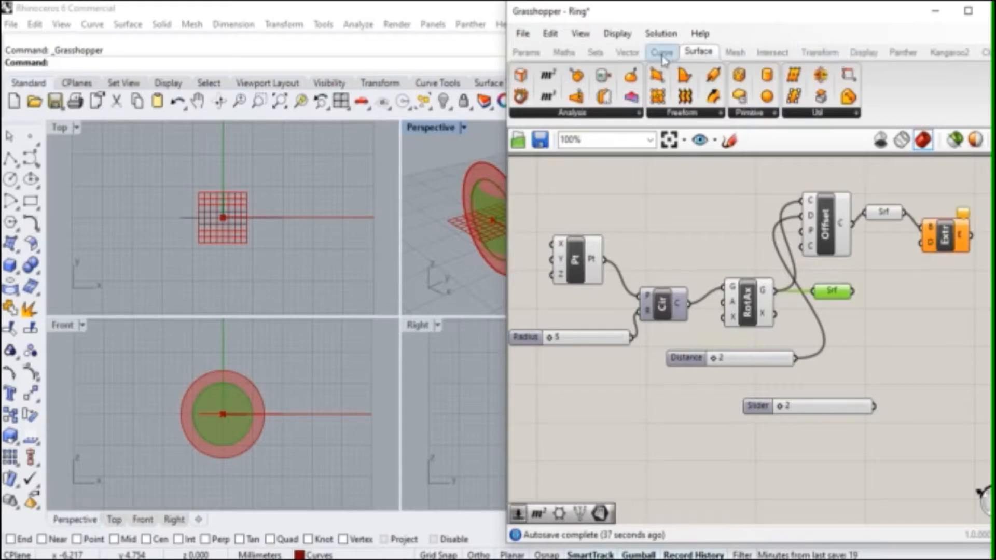
left_click(627, 52)
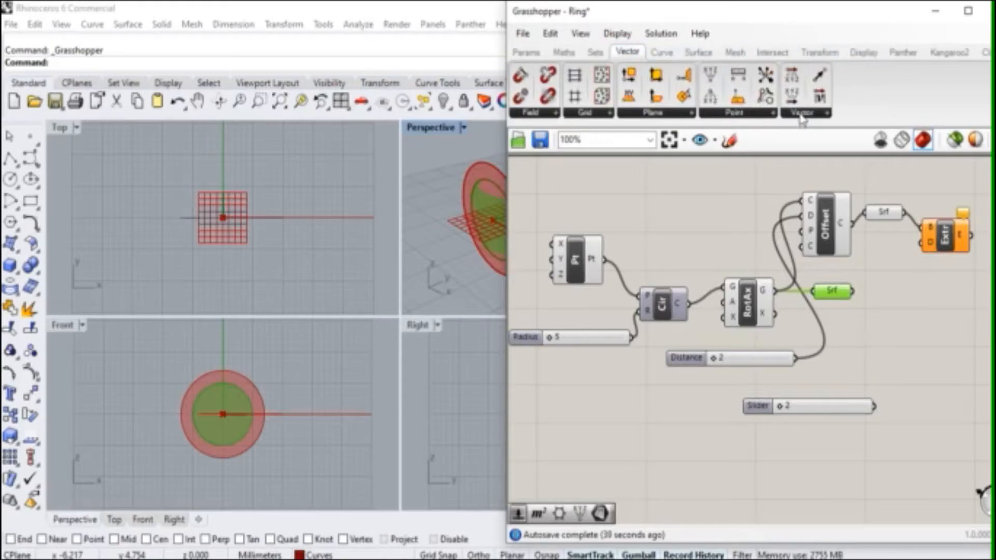
left_click(829, 114)
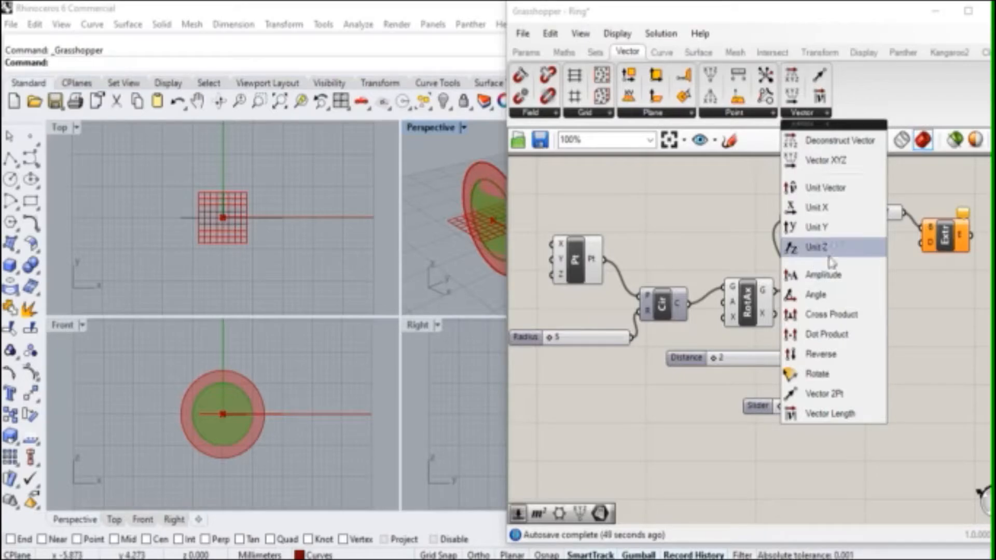
left_click(816, 227)
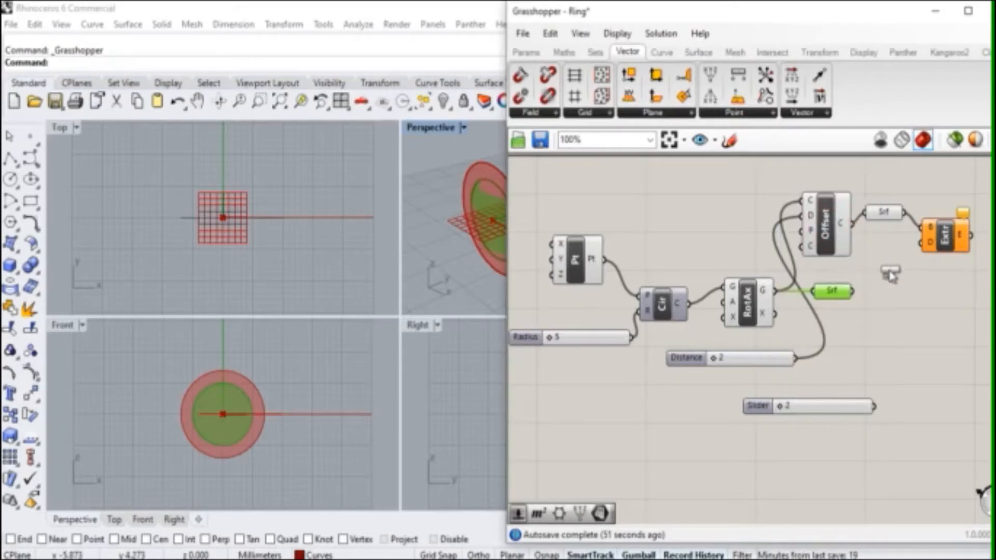
left_click(885, 271)
Connect the Unit Y vector to Extrude's Direction input and the number slider to the vector's Factor input.
left_click_drag(895, 280, 921, 243)
left_click_drag(875, 409, 869, 296)
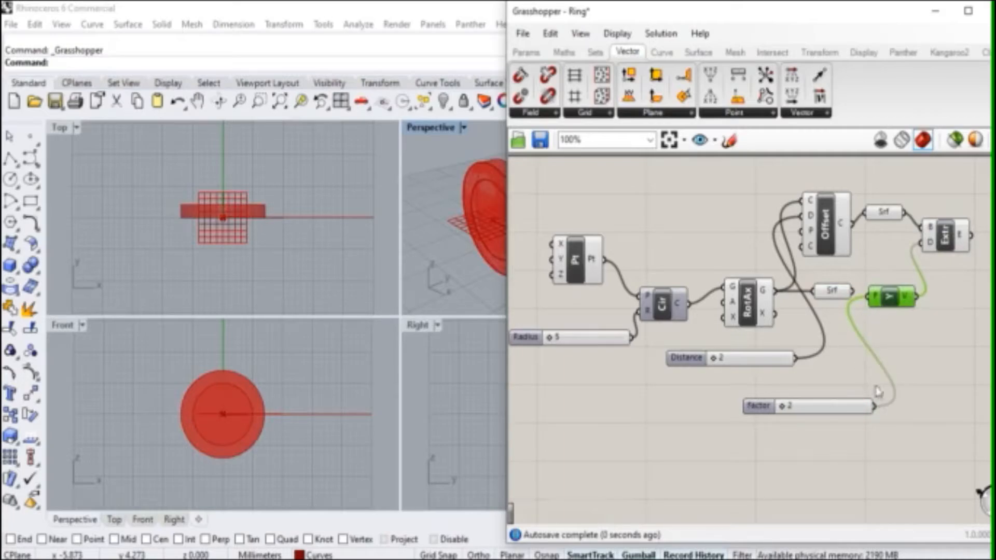
right_click_drag(444, 161, 471, 185)
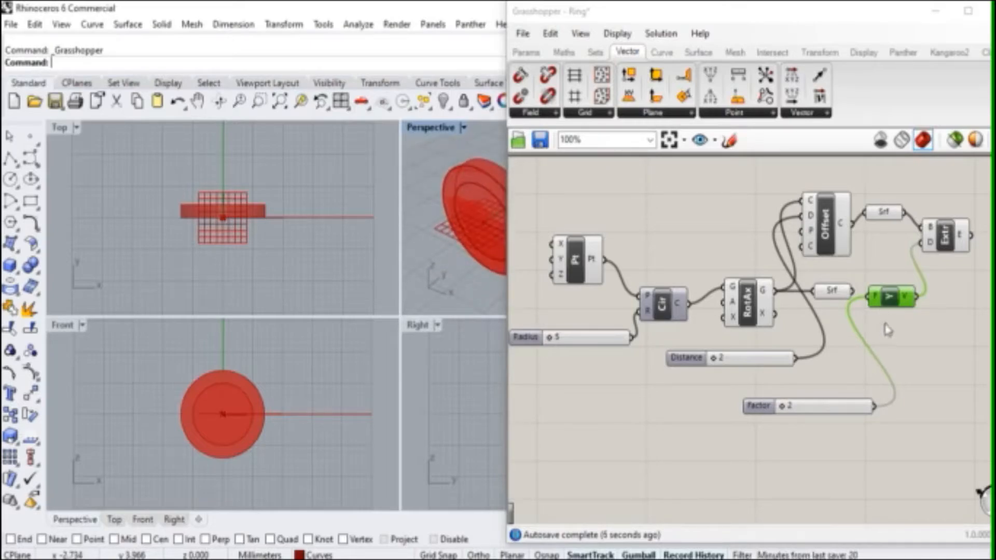
Rearrange the layout with Unit Y just under Extrude, the Factor slider below it, and the lower Surface parameter beneath the Distance slider.
left_click_drag(891, 304, 902, 276)
left_click_drag(837, 297, 825, 306)
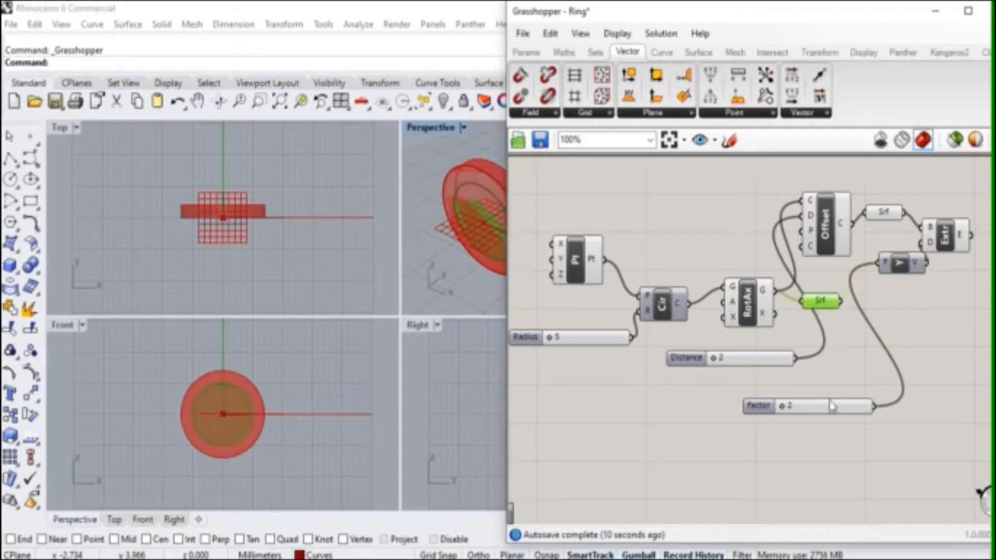
left_click_drag(829, 408, 920, 357)
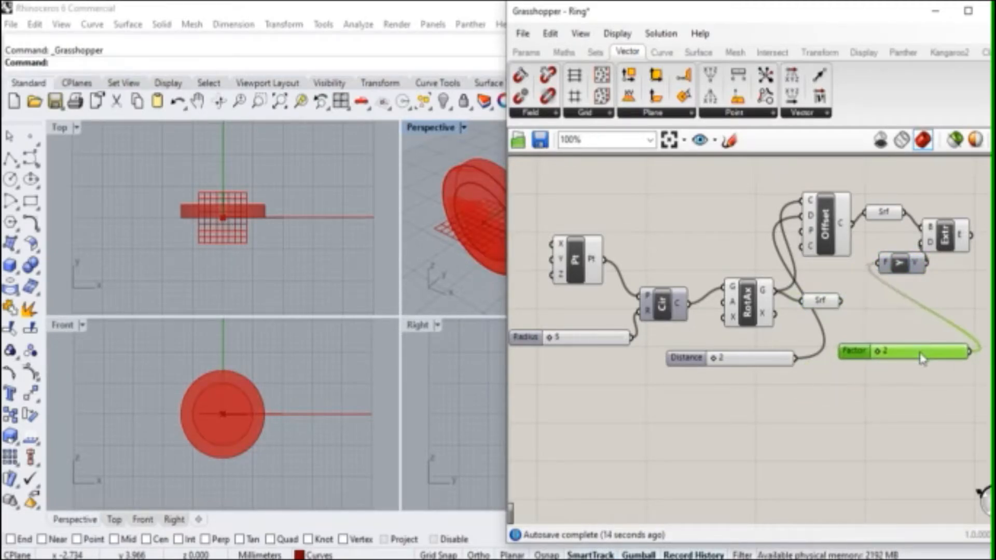
left_click_drag(826, 311, 829, 442)
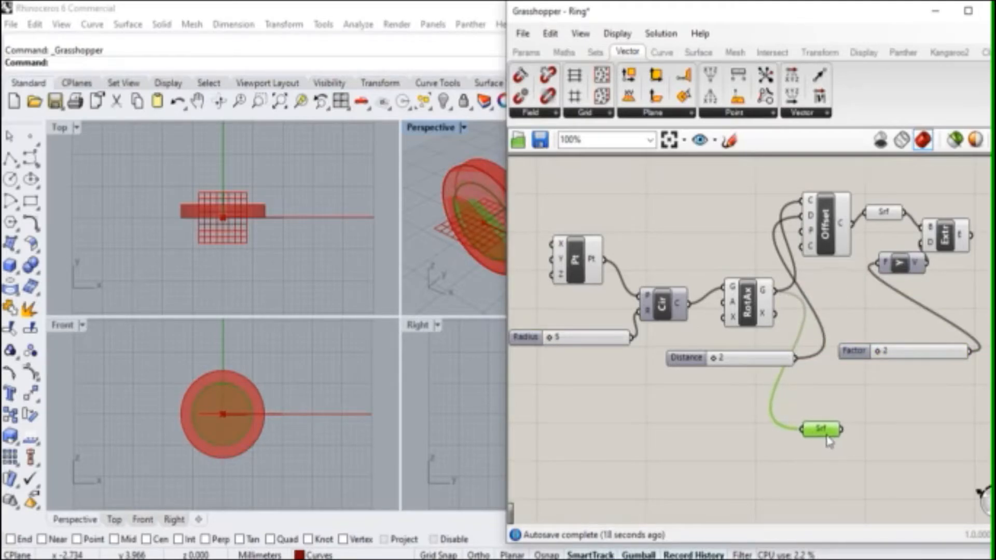
Duplicate the Extrude component, place the copy beside the lower Surface parameter, and disconnect the offset surface from its Base input.
left_click(944, 239)
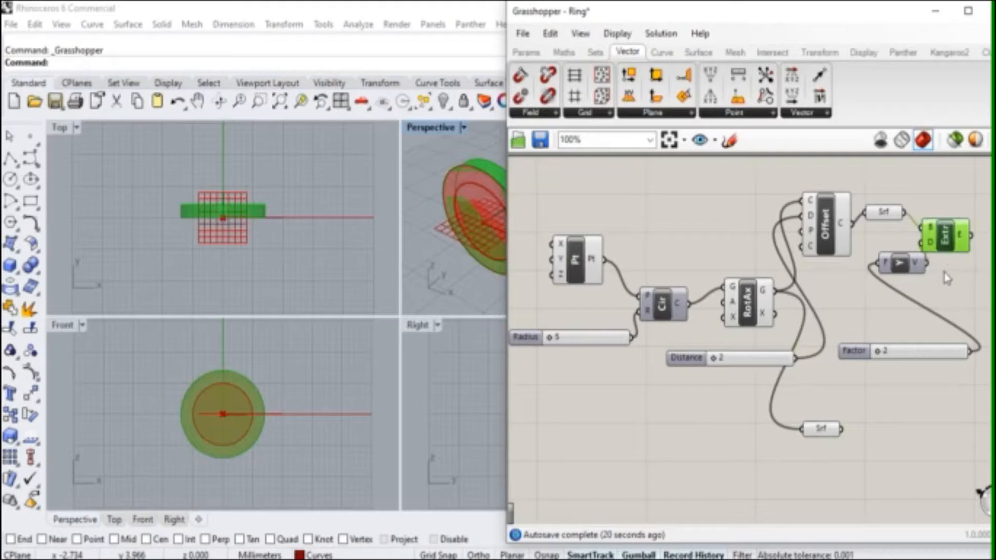
key("ctrl+c")
key("ctrl+v")
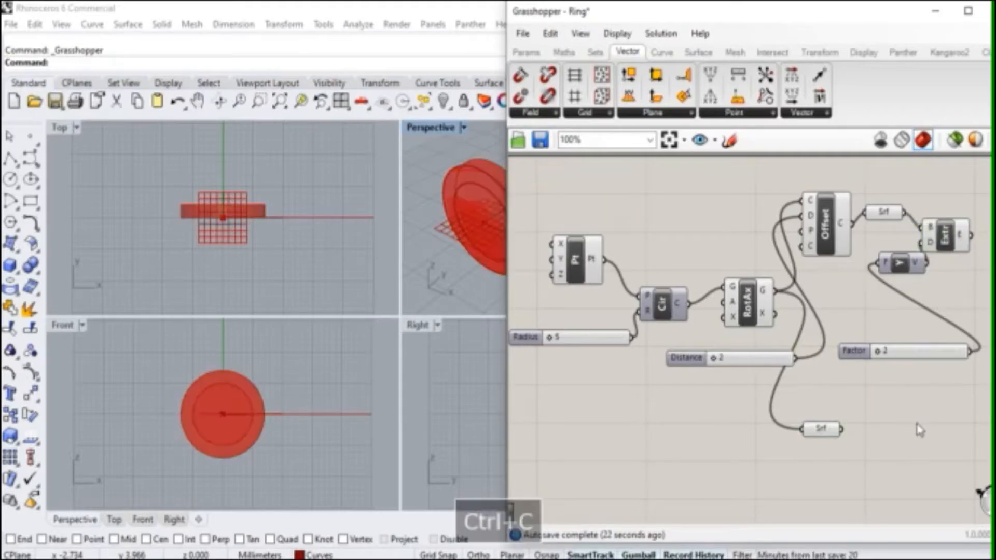
left_click_drag(953, 256, 944, 456)
right_click(928, 438)
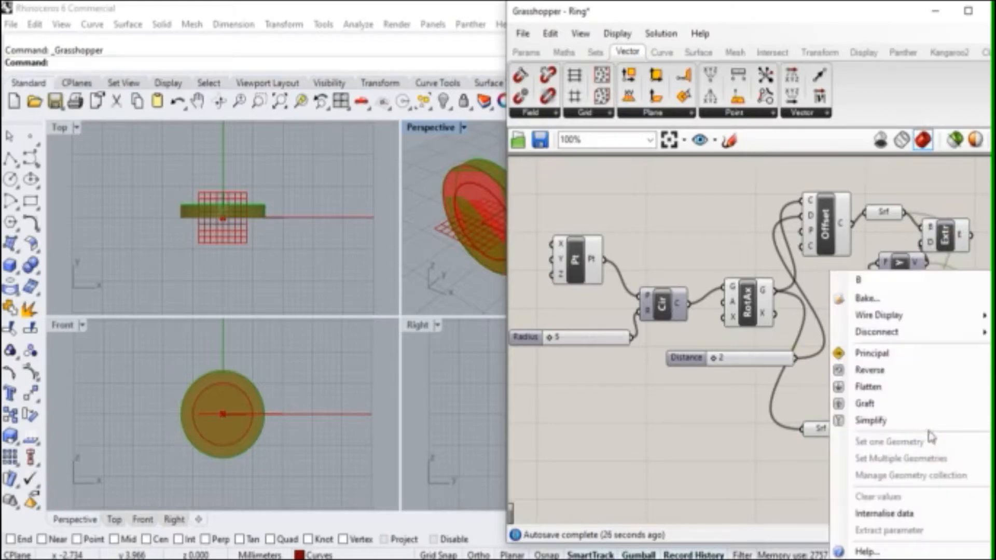
mouse_move(881, 332)
left_click(794, 333)
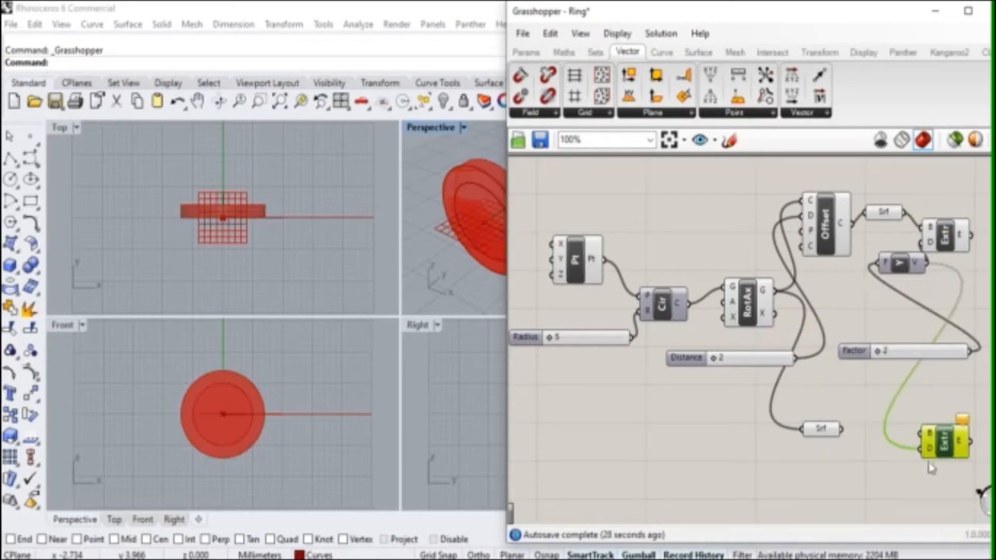
Disconnect Unit Y from the copied Extrude's Direction input and connect the lower Surface parameter to its Base input.
right_click(928, 451)
mouse_move(890, 306)
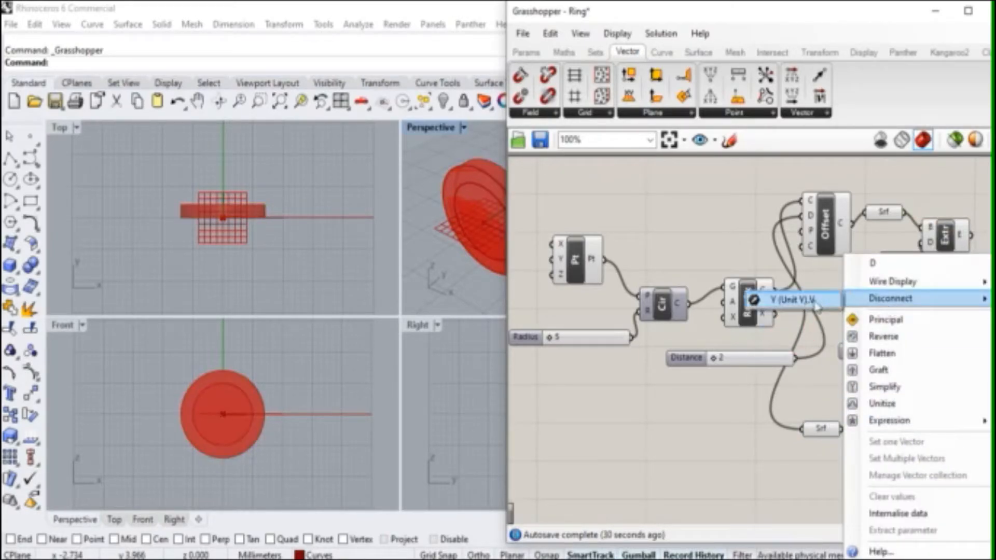
left_click(789, 299)
left_click(920, 411)
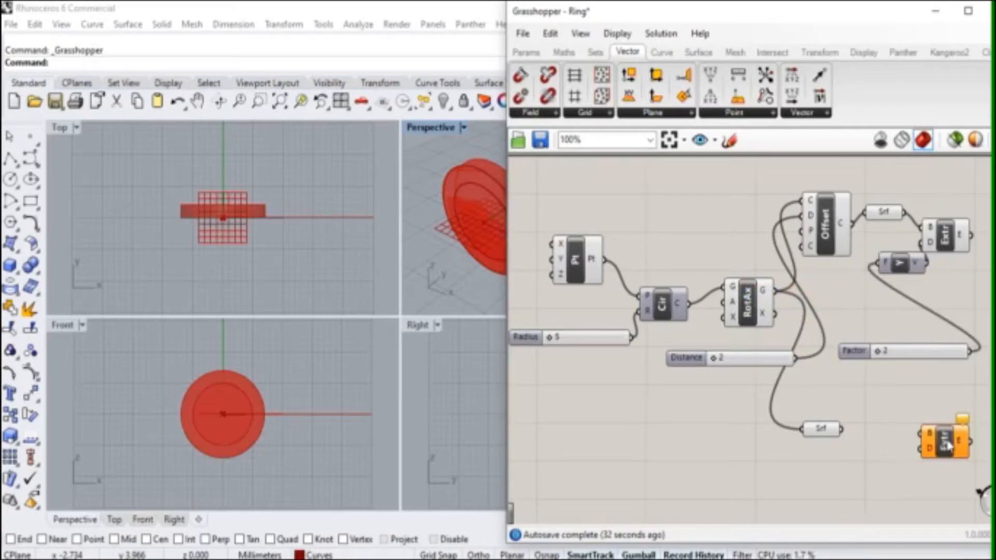
left_click_drag(841, 431, 922, 434)
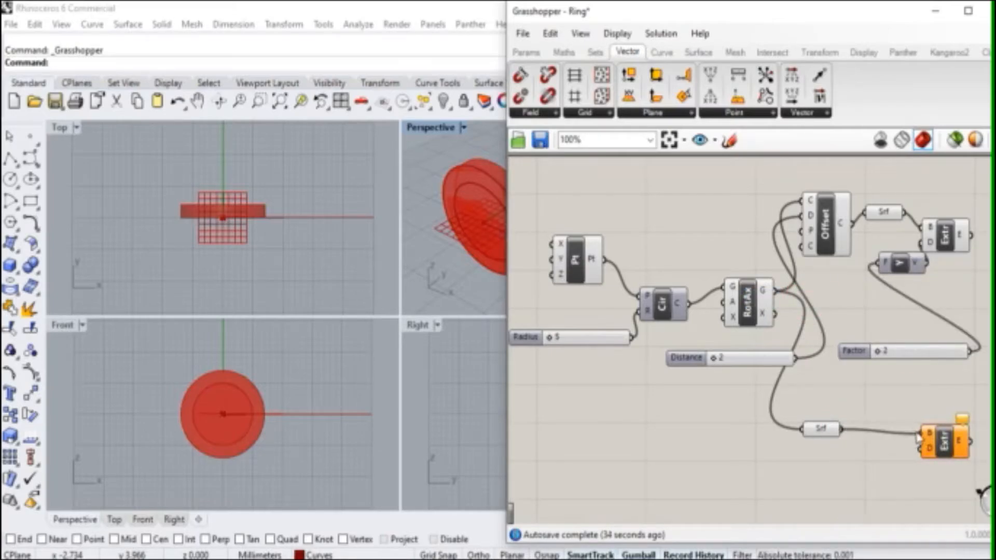
Duplicate the Unit Y vector, place the copy below the lower Surface parameter, and connect it to the lower Extrude's Direction input.
right_click(902, 265)
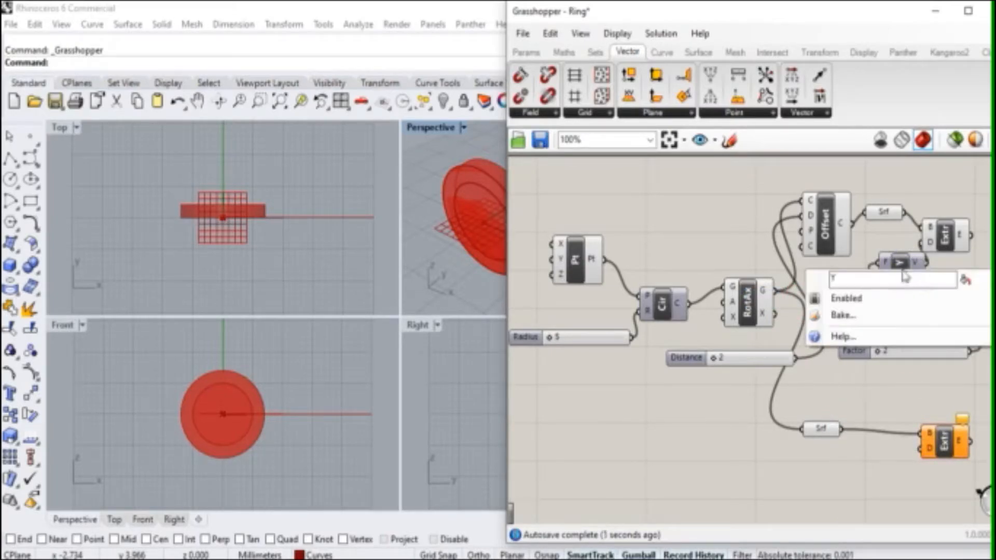
left_click(871, 263)
key("ctrl+c")
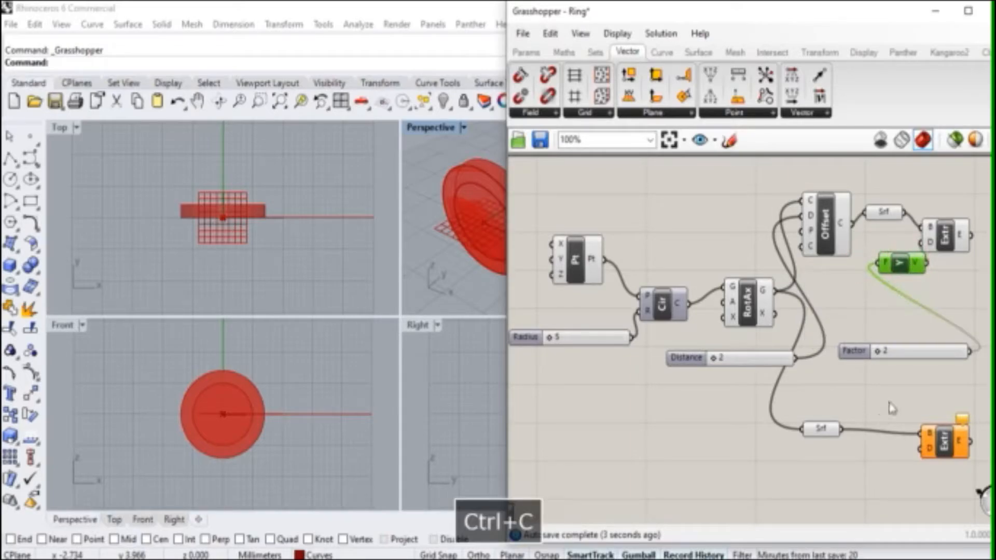
key("ctrl+v")
left_click_drag(917, 278, 923, 447)
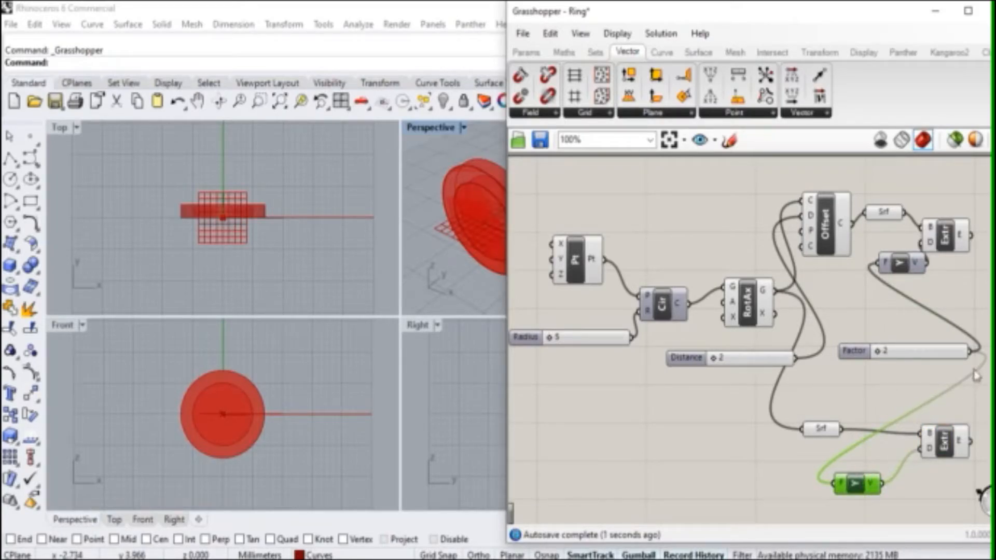
Disconnect the Factor slider from the copied Unit Y vector's Factor input.
right_click(842, 487)
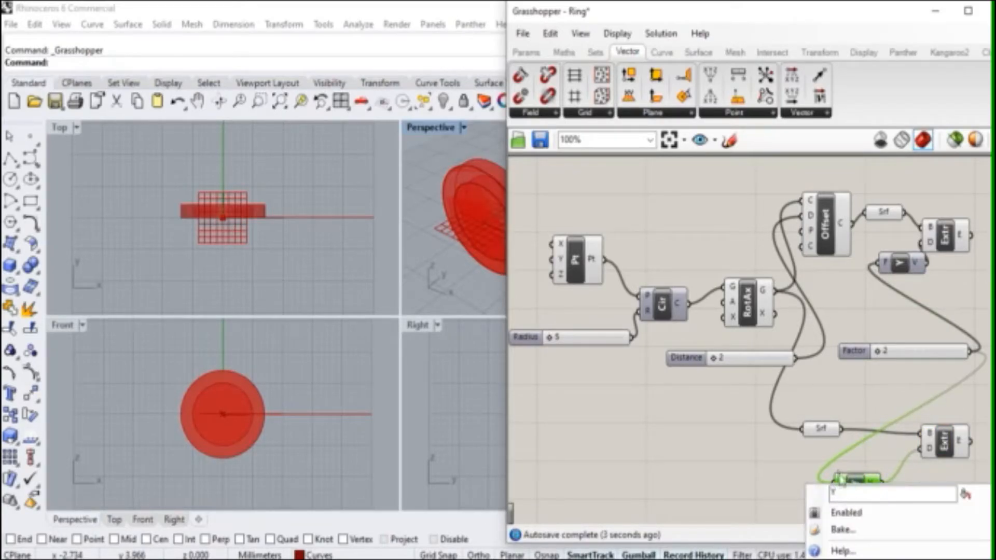
right_click(837, 483)
mouse_move(899, 320)
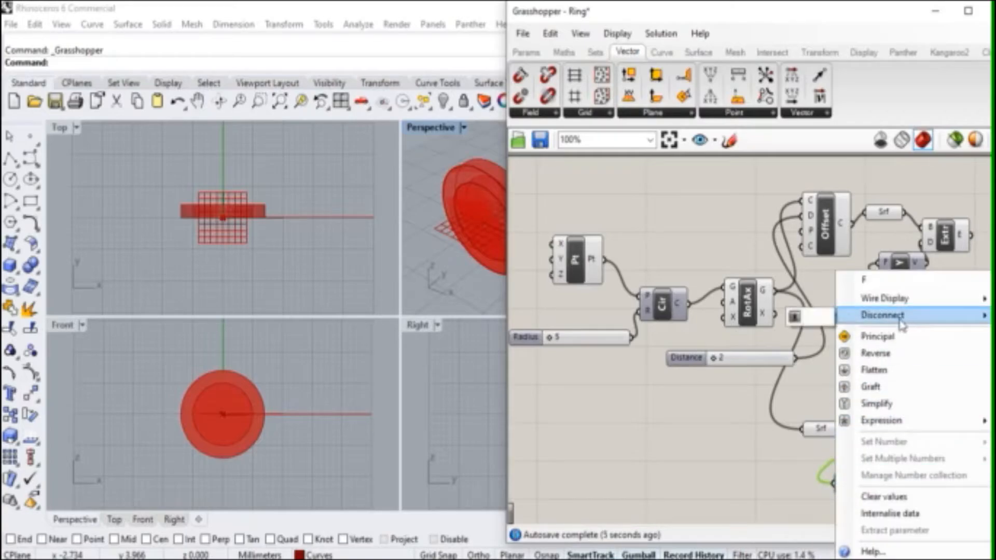
left_click(811, 317)
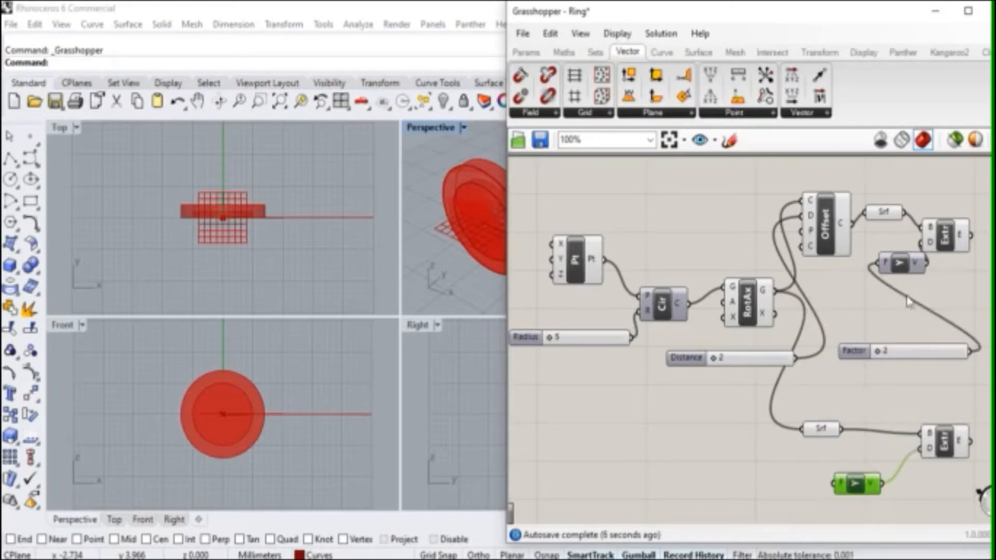
Duplicate the Factor slider, place the copy beside the lower Unit Y vector, and connect it to that vector's Factor input.
left_click(902, 355)
key("ctrl+c")
left_click(885, 407)
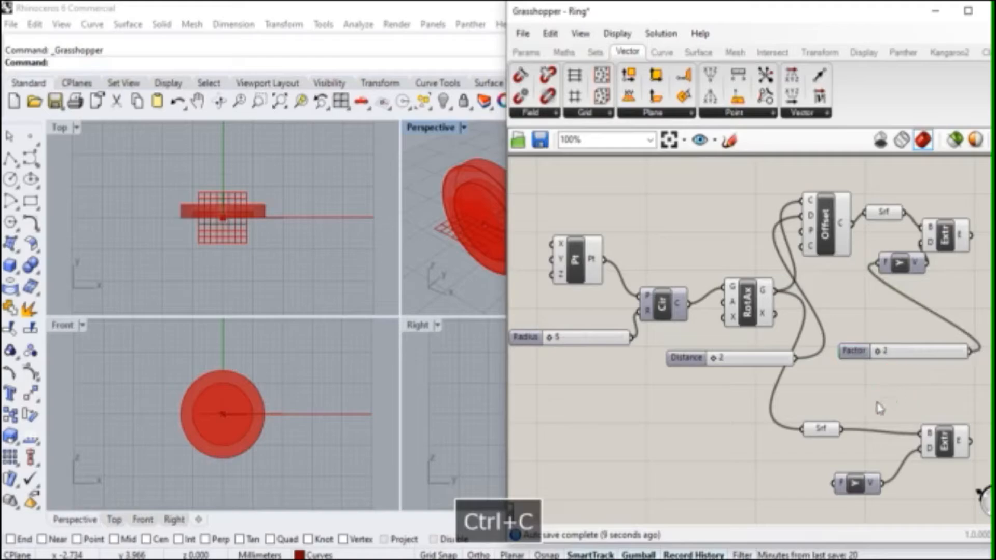
key("ctrl+v")
left_click_drag(899, 369, 703, 489)
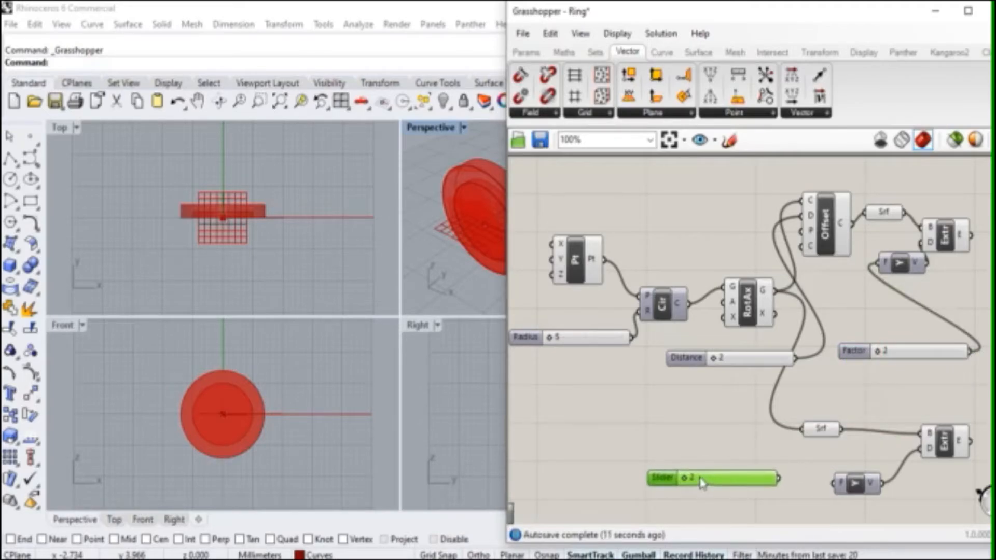
left_click(806, 473)
left_click_drag(778, 478, 851, 480)
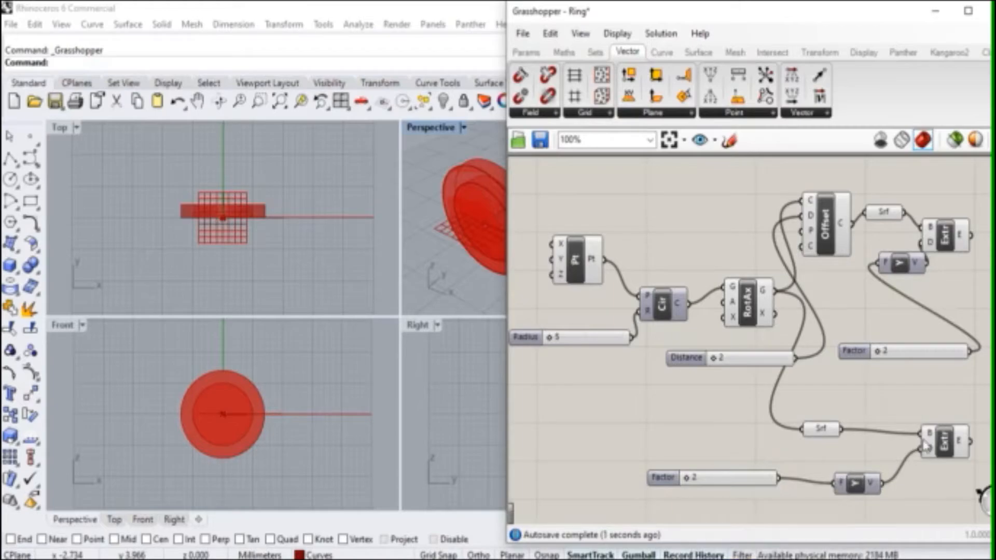
Tidy the lower branch by moving its Surface parameter, Extrude, Unit Y vector and Factor slider closer together.
left_click_drag(832, 440, 794, 429)
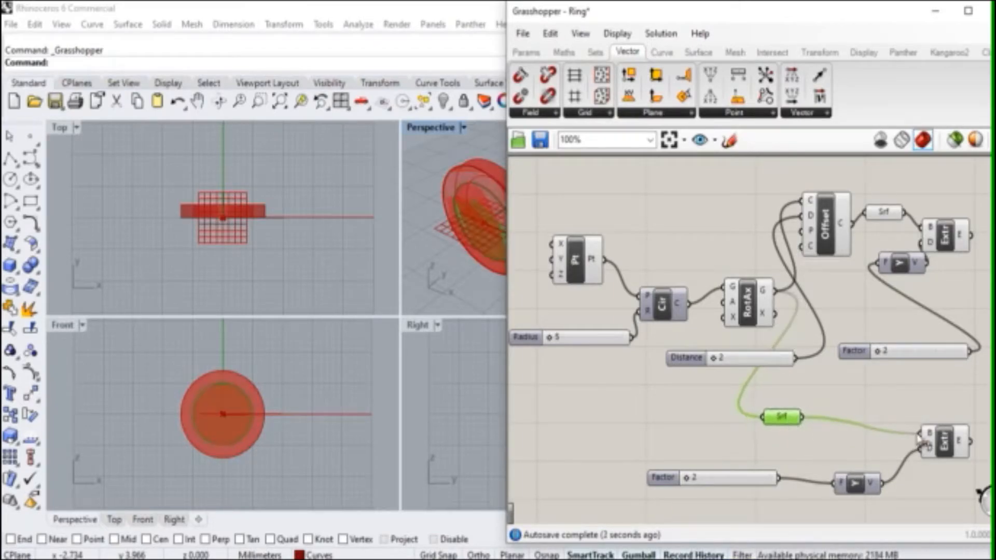
left_click_drag(939, 431, 873, 395)
left_click_drag(866, 485, 832, 472)
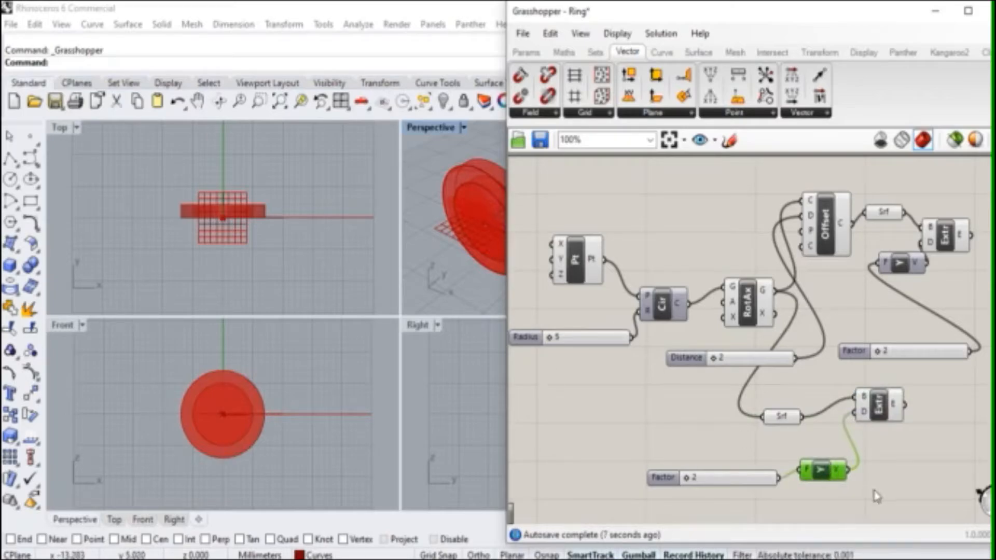
right_click_drag(464, 195, 428, 230)
scroll(475, 206, "up", 9)
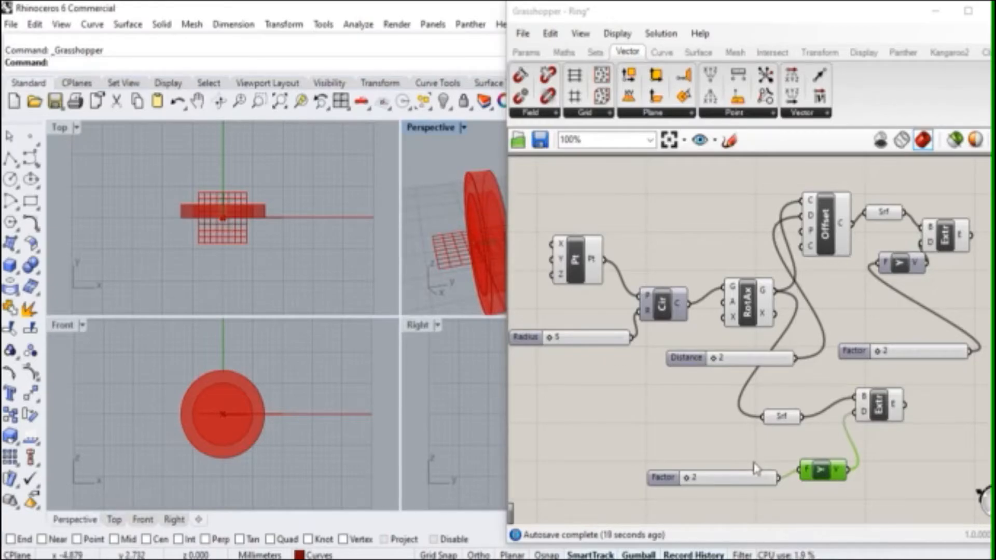
left_click(690, 480)
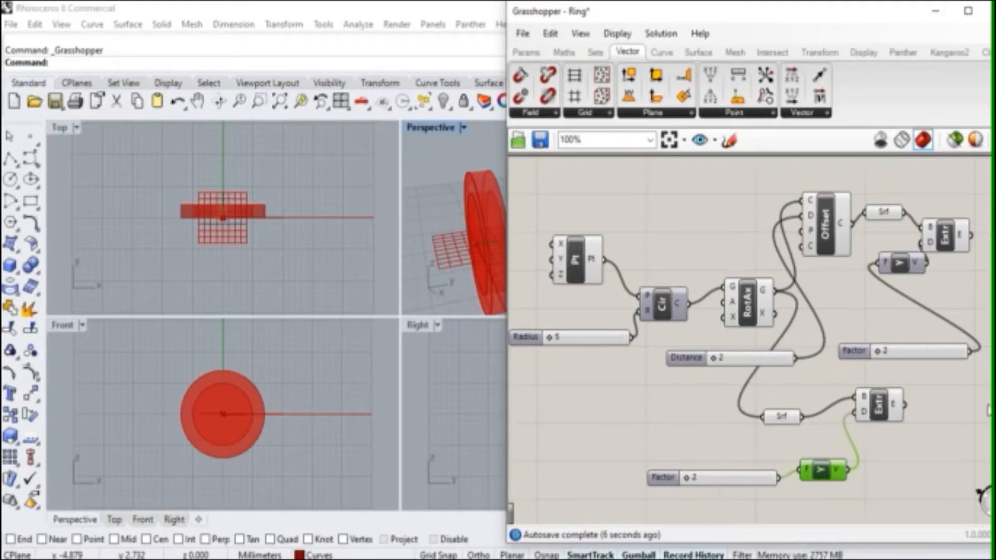
left_click_drag(881, 407, 905, 407)
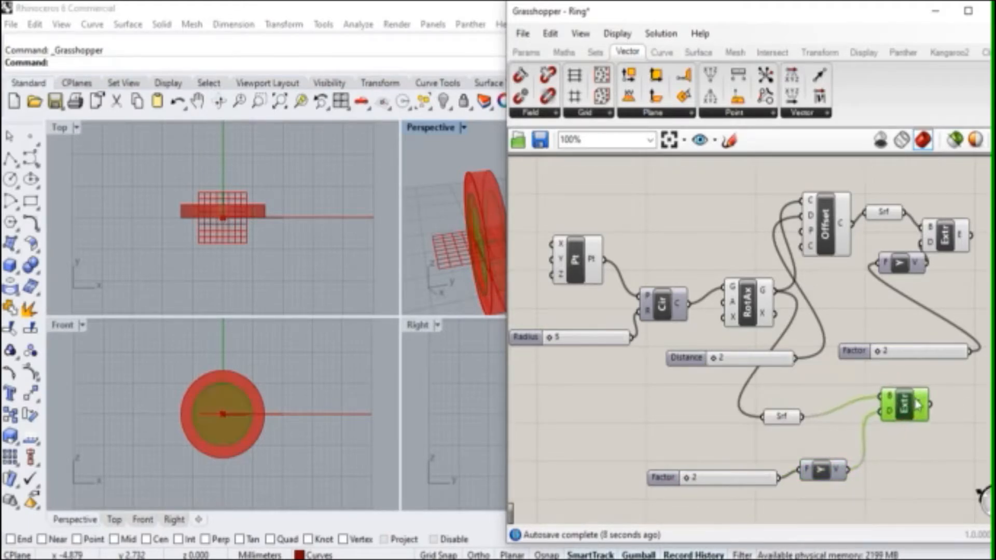
left_click_drag(825, 466, 858, 467)
left_click_drag(739, 478, 765, 465)
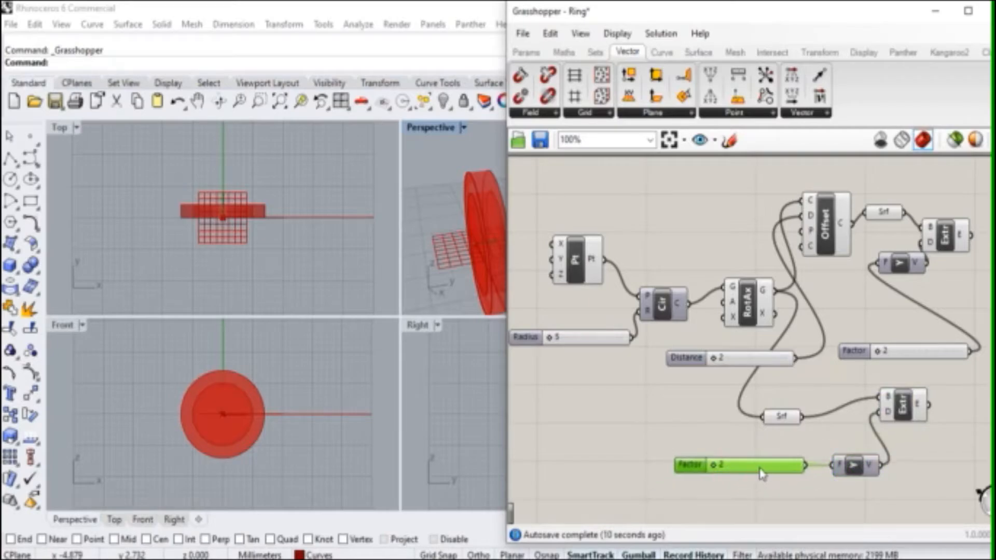
Set the lower Factor slider's maximum to 6 and its value to 4.
right_click(741, 466)
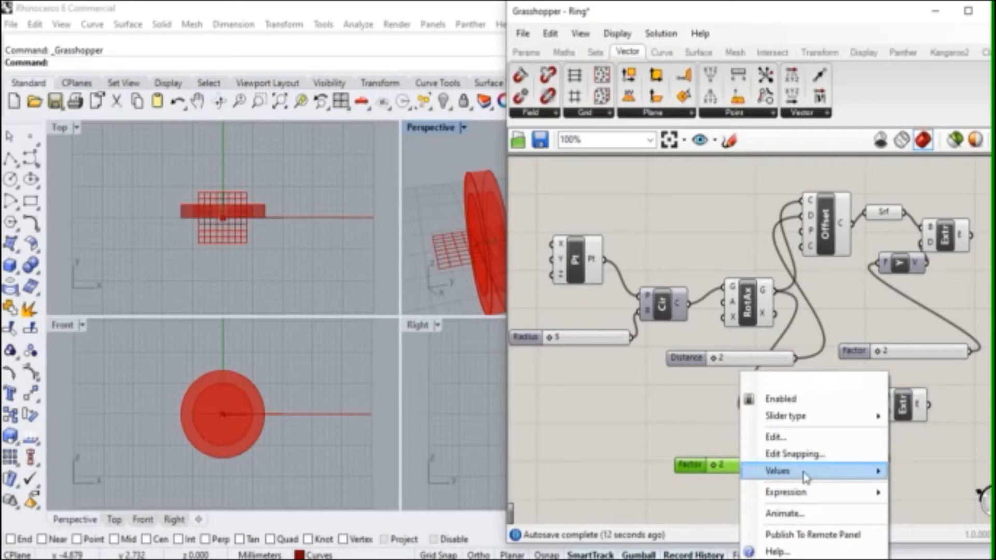
mouse_move(805, 474)
left_click(712, 493)
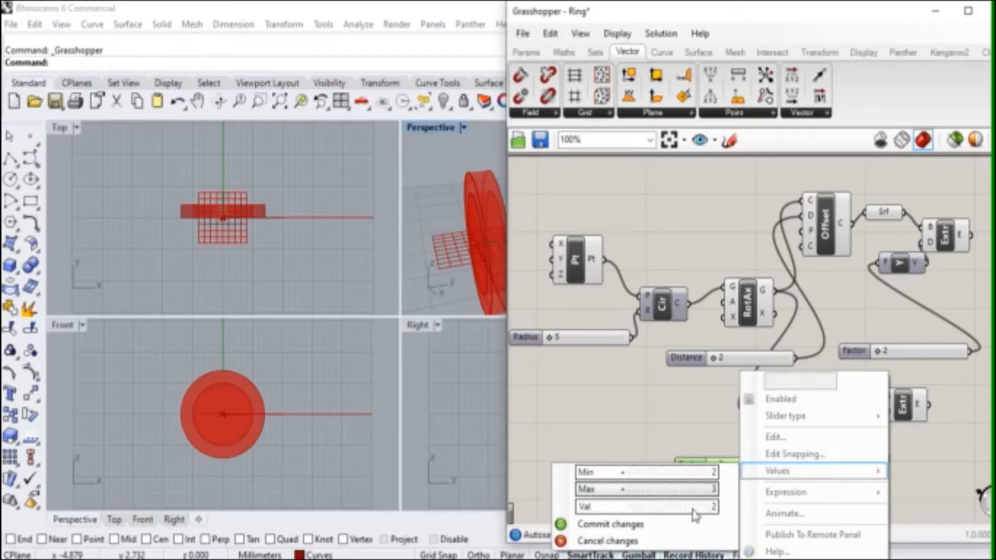
left_click(701, 494)
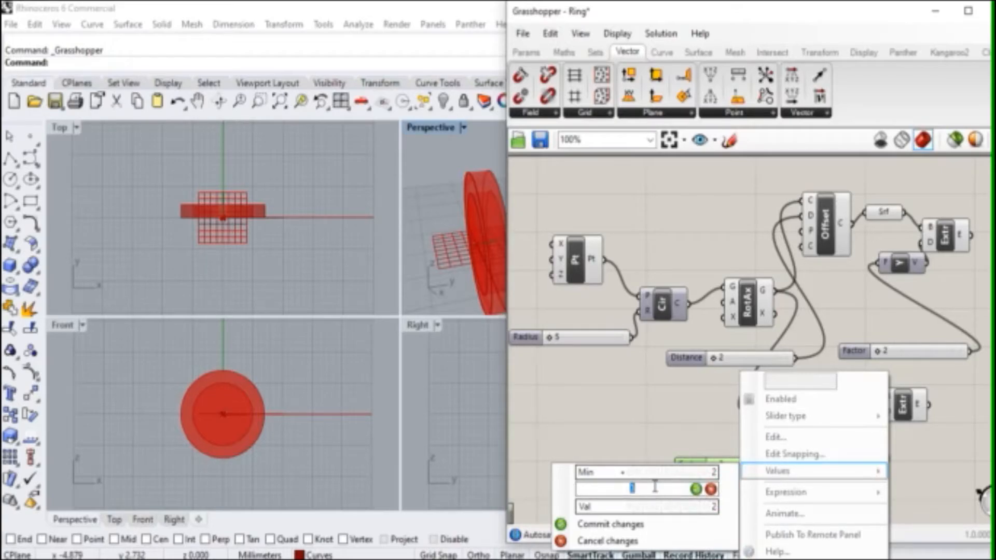
type("6")
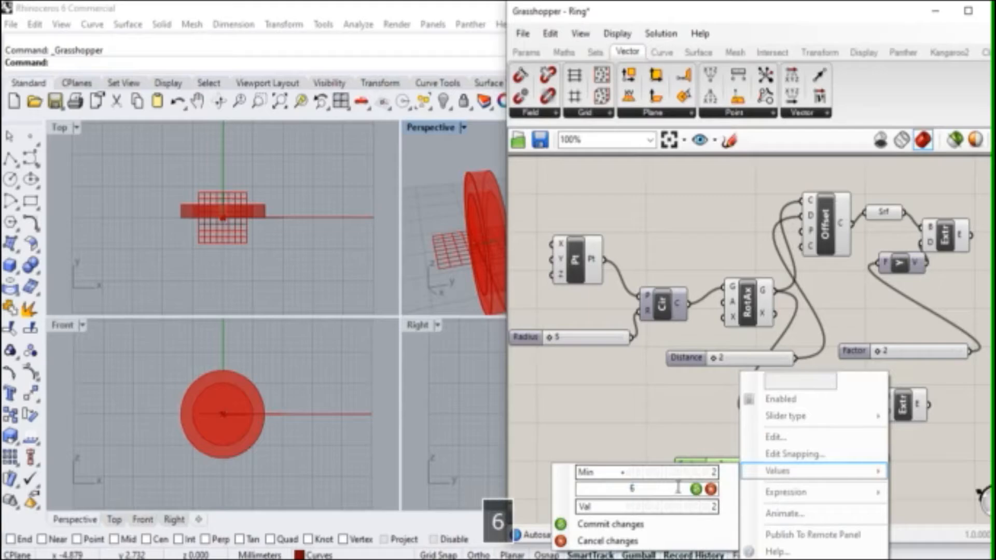
left_click(695, 489)
left_click(611, 524)
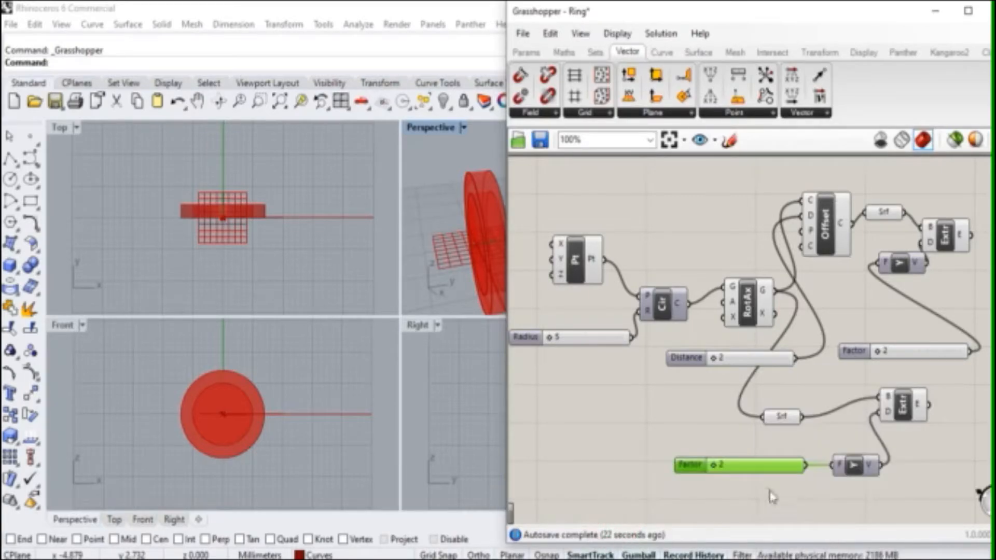
mouse_move(713, 468)
left_mouse_down()
mouse_move(763, 472)
mouse_move(705, 472)
mouse_move(765, 467)
mouse_move(711, 467)
left_mouse_up()
left_click_drag(716, 472, 760, 458)
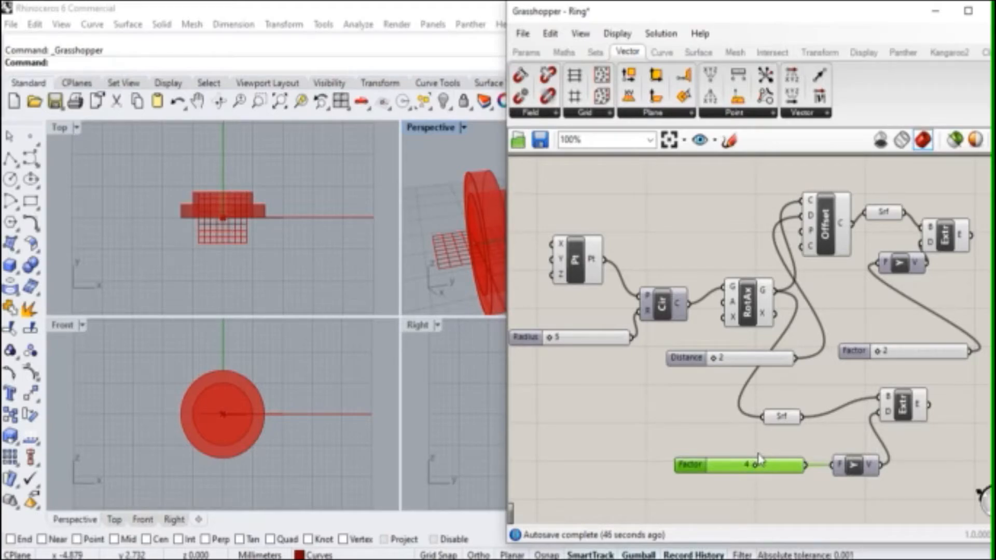
Make room beside the lower Extrude, add a Move component there, and connect the extrusion to its Geometry input.
left_click_drag(918, 398, 879, 393)
left_click(917, 400)
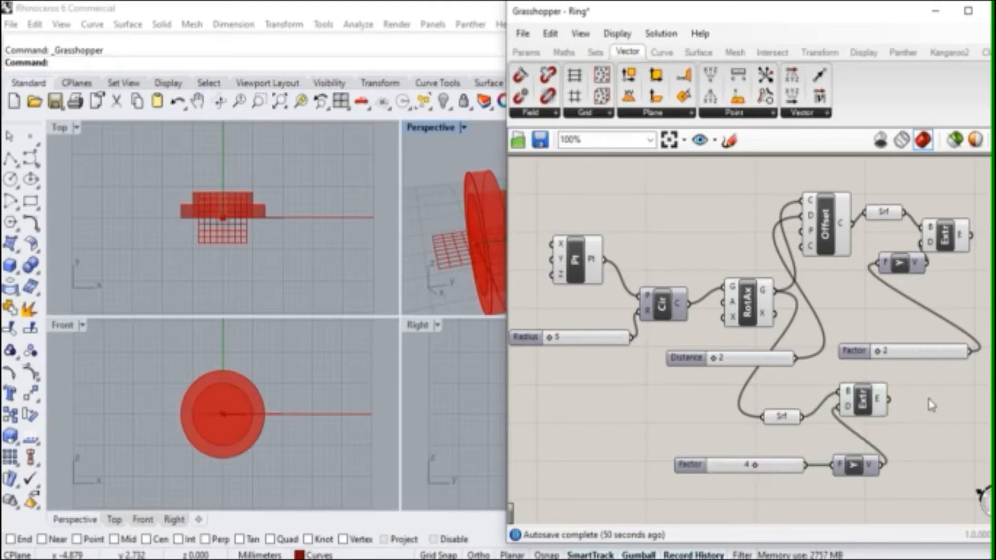
left_click(821, 52)
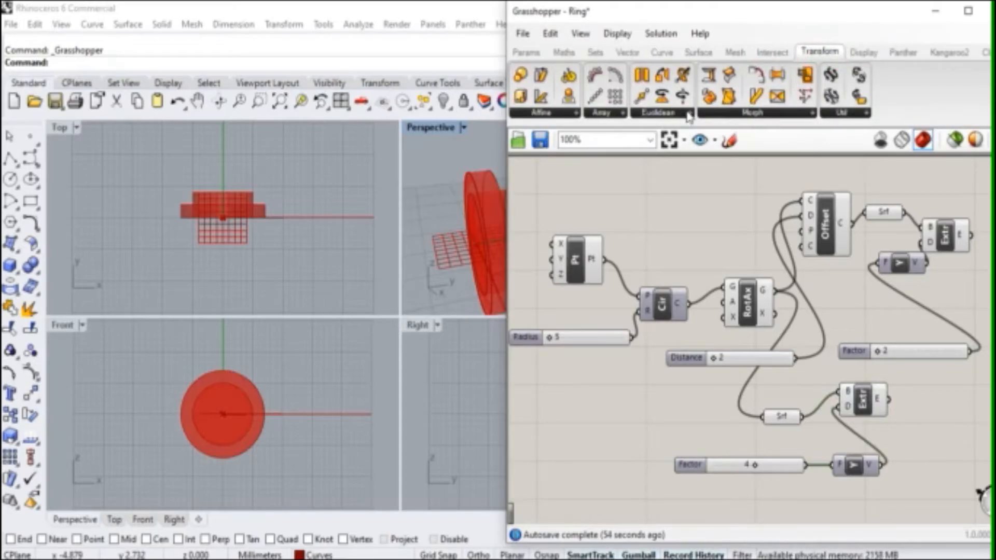
left_click(689, 115)
left_click_drag(662, 153, 933, 405)
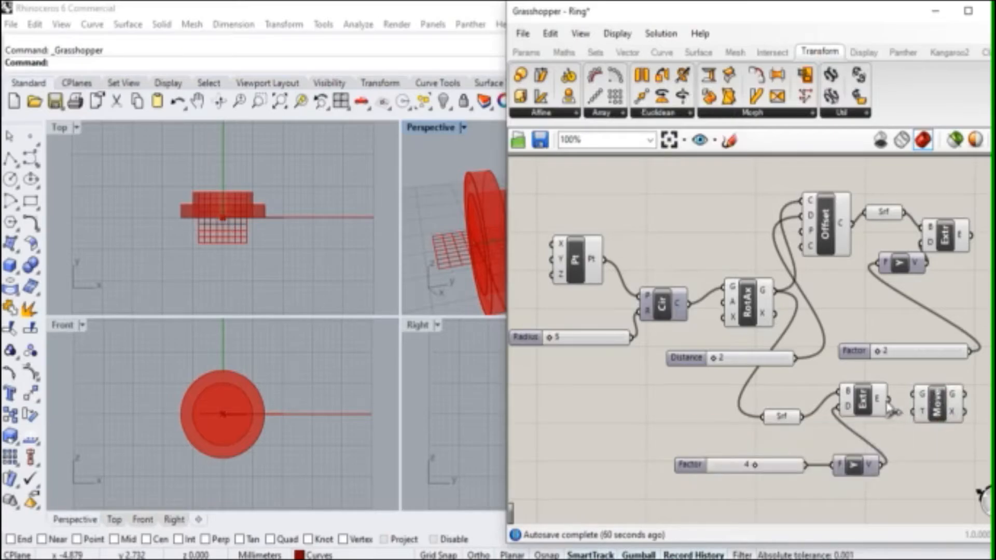
left_click_drag(891, 404, 944, 398)
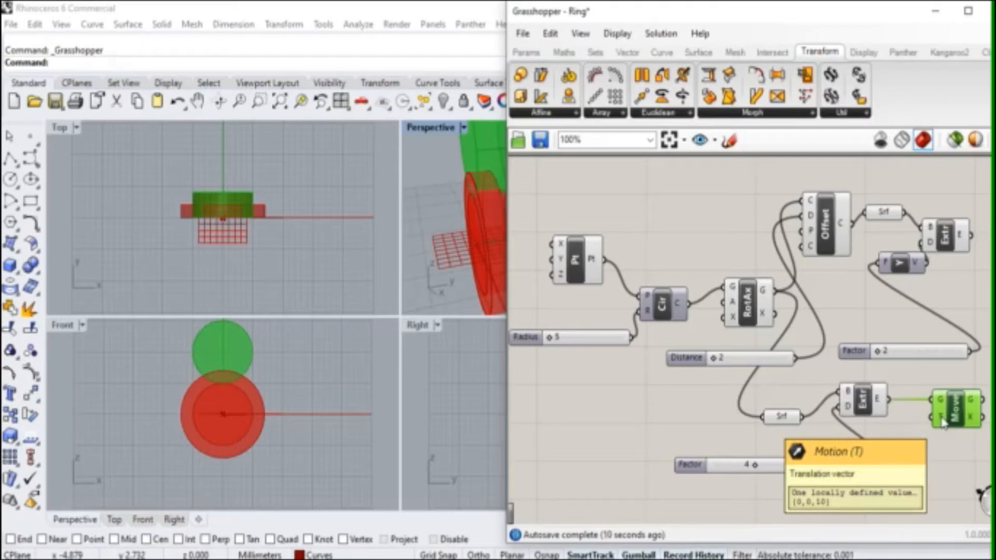
left_click_drag(943, 401, 953, 392)
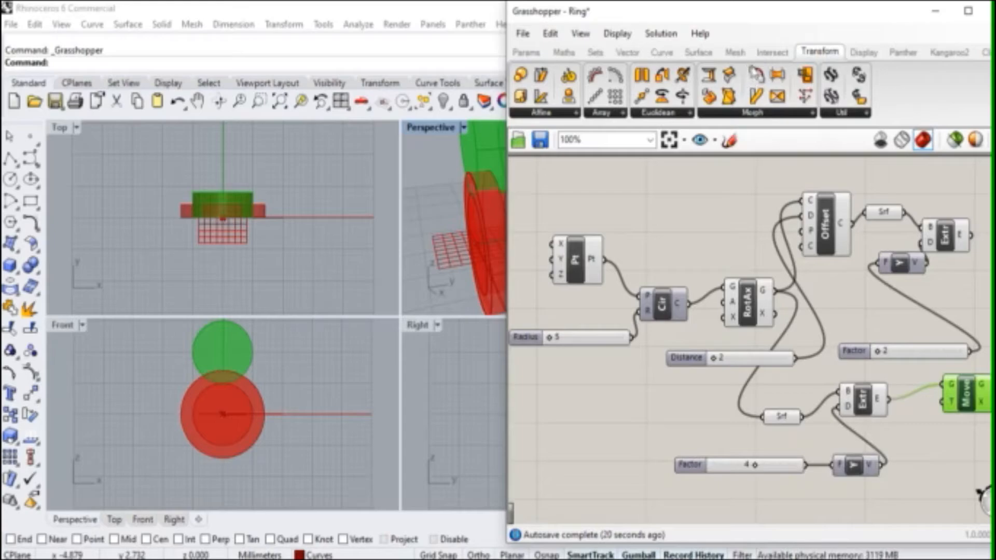
Add a Unit Y vector just below Move and connect it to Move's Motion input.
left_click(625, 58)
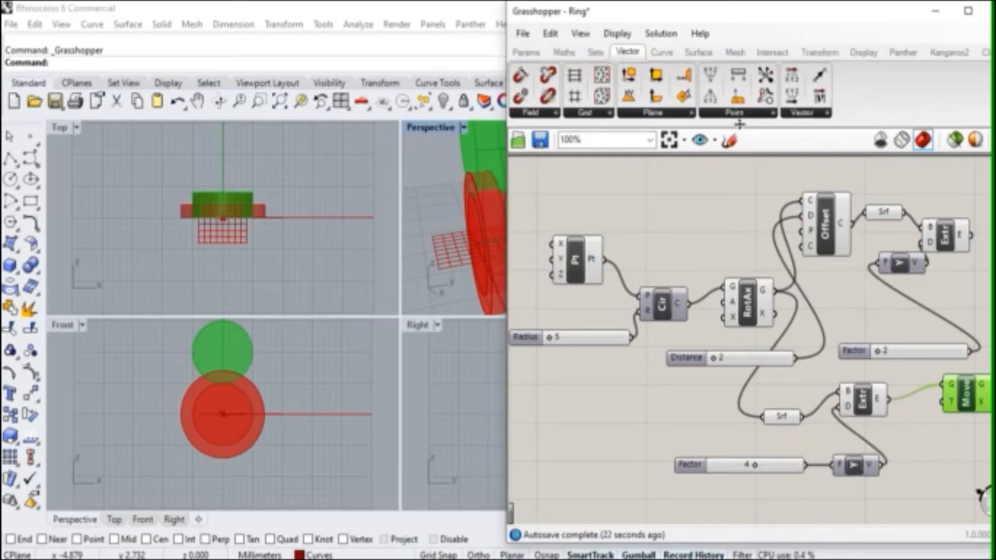
left_click(828, 116)
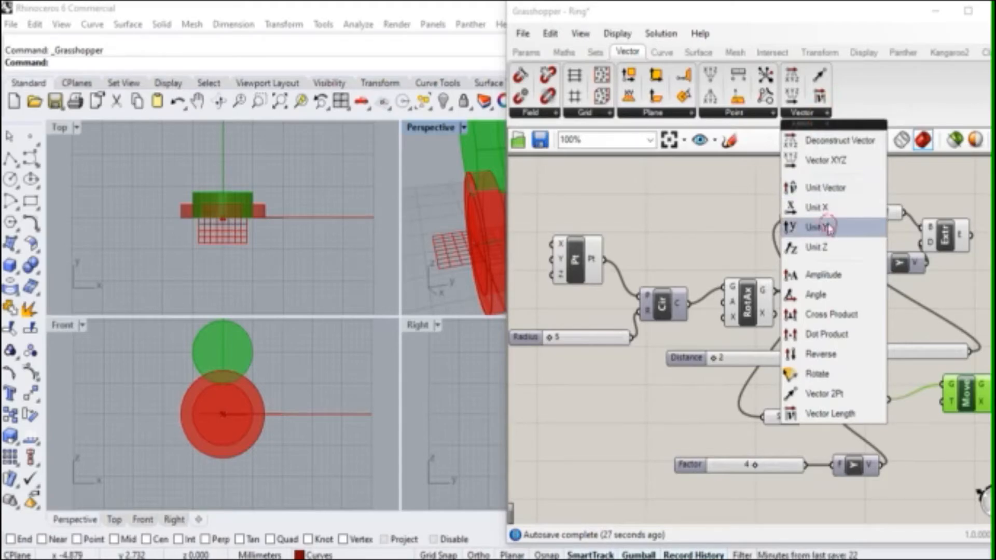
left_click(823, 225)
left_click(918, 434)
left_click_drag(939, 412, 942, 402)
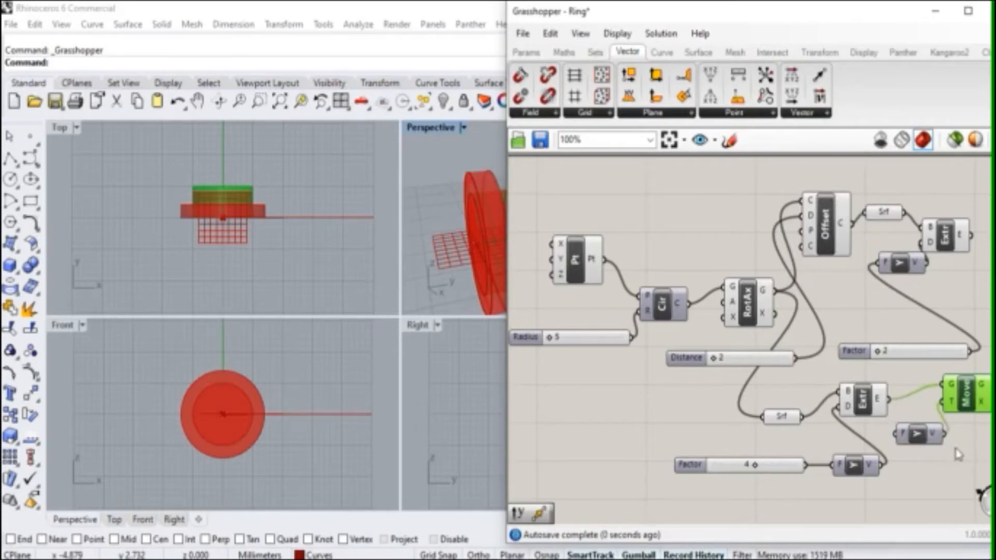
right_click_drag(425, 185, 481, 215)
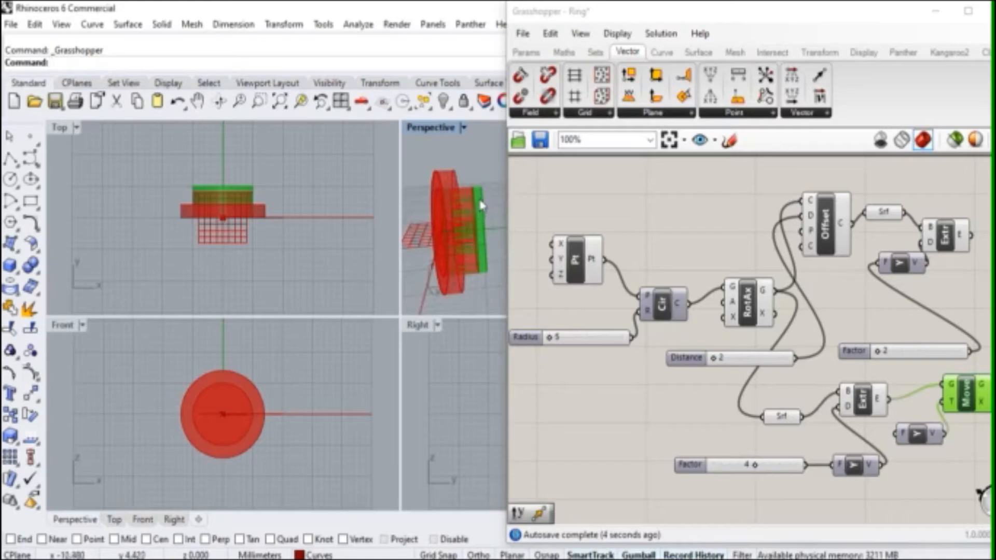
left_click_drag(933, 449, 947, 460)
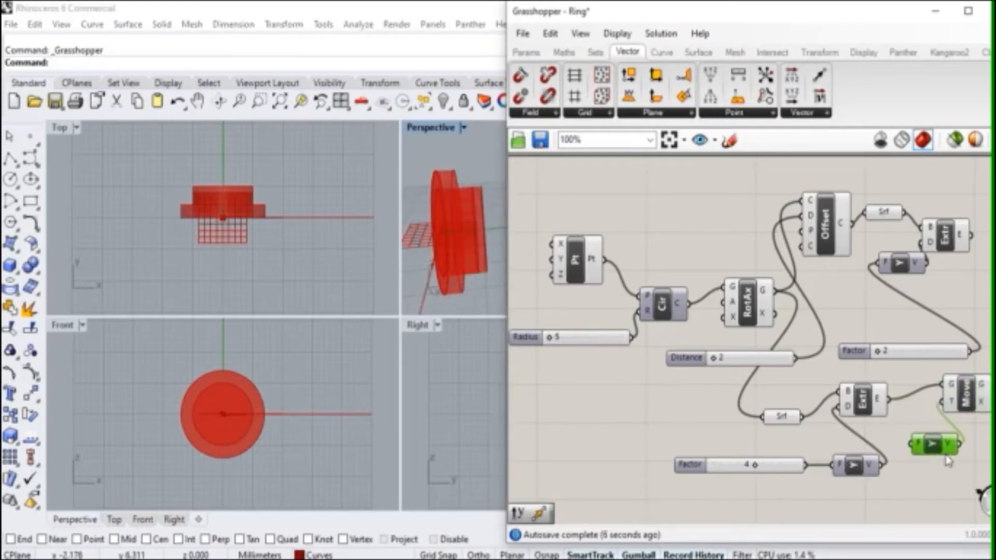
Add a Number Slider to the canvas and place it below the lower branch's Unit Y vectors.
double_click(904, 490)
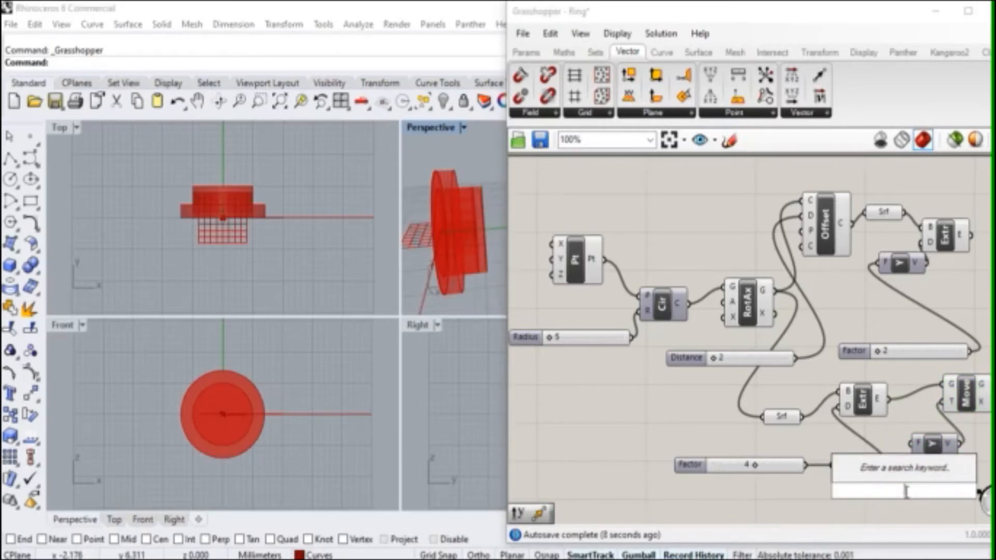
type("nuber")
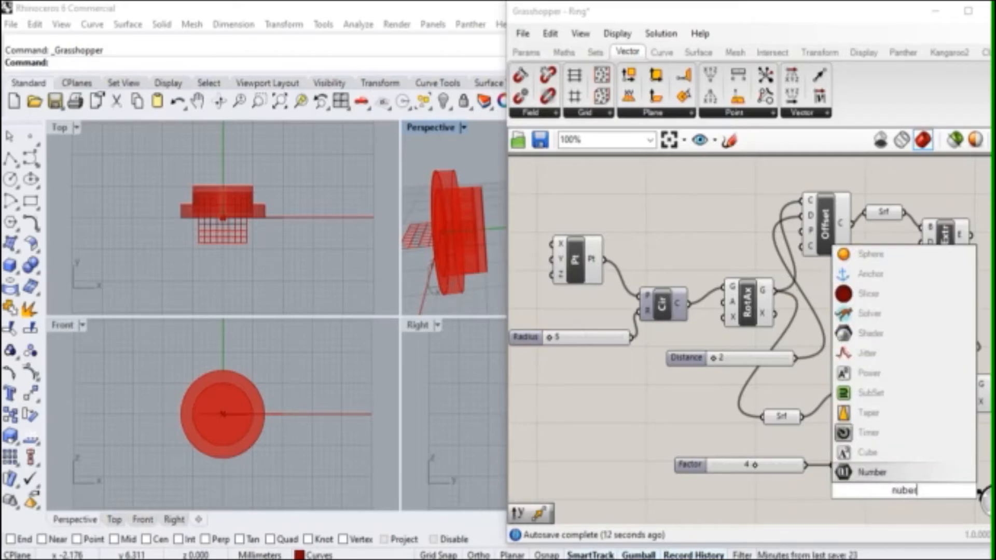
key("BackSpace")
key("BackSpace")
key("BackSpace")
type("mber")
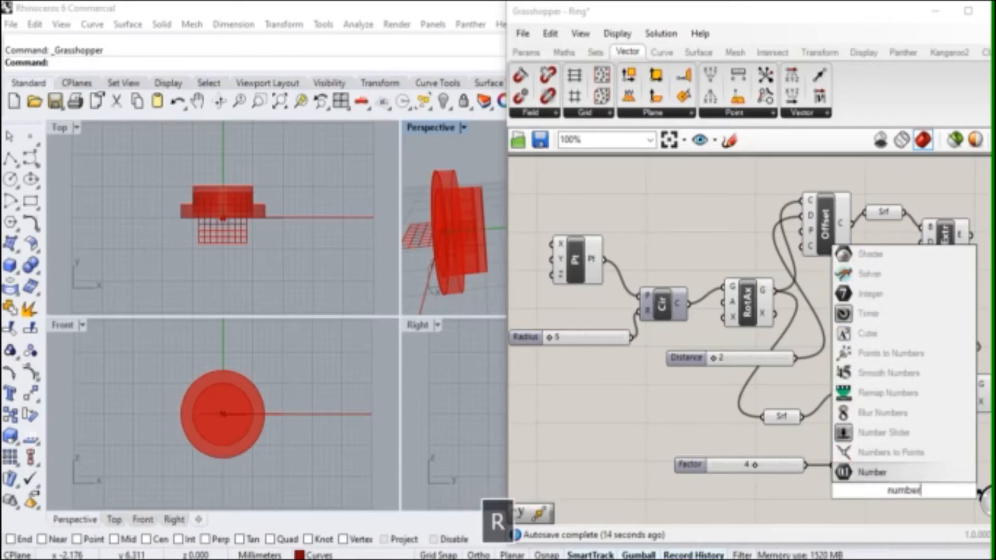
left_click(883, 432)
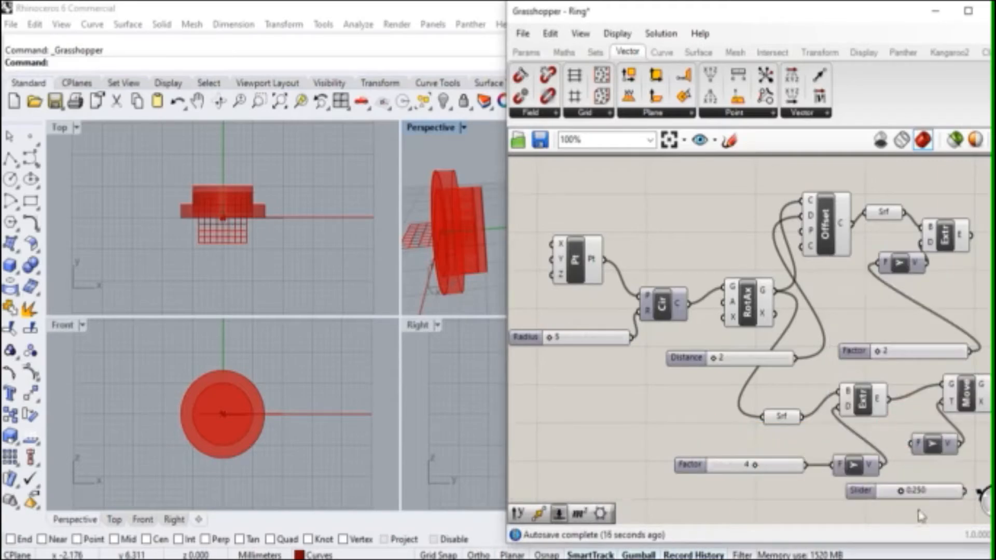
left_click_drag(921, 495, 875, 503)
right_click(849, 499)
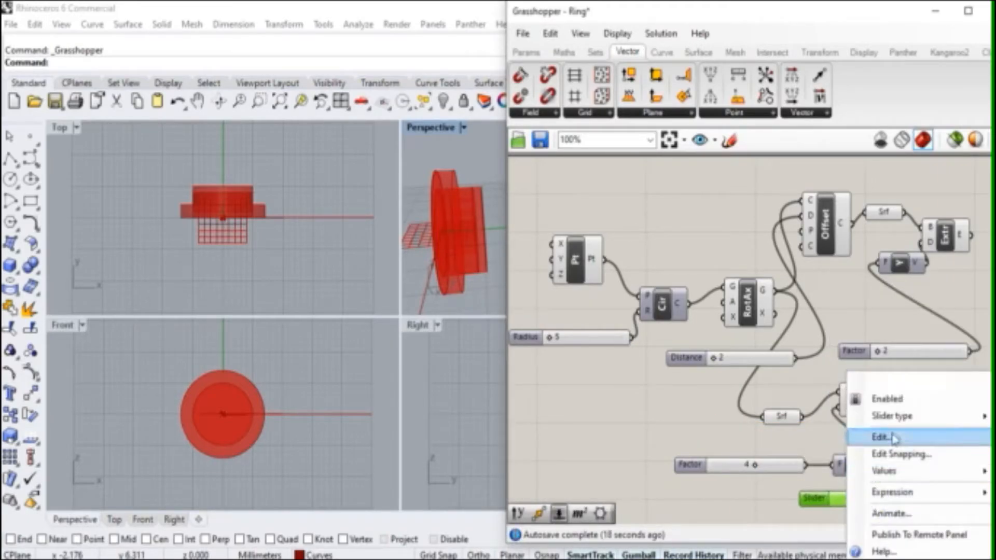
mouse_move(901, 418)
left_click(790, 432)
Set the new slider's minimum to -2 and its maximum to 3.
right_click(839, 499)
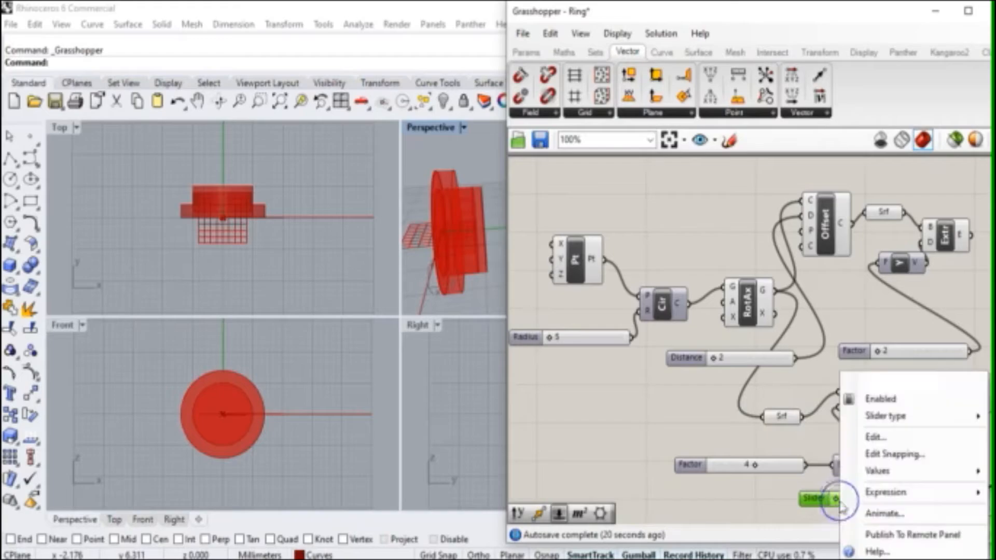
mouse_move(877, 471)
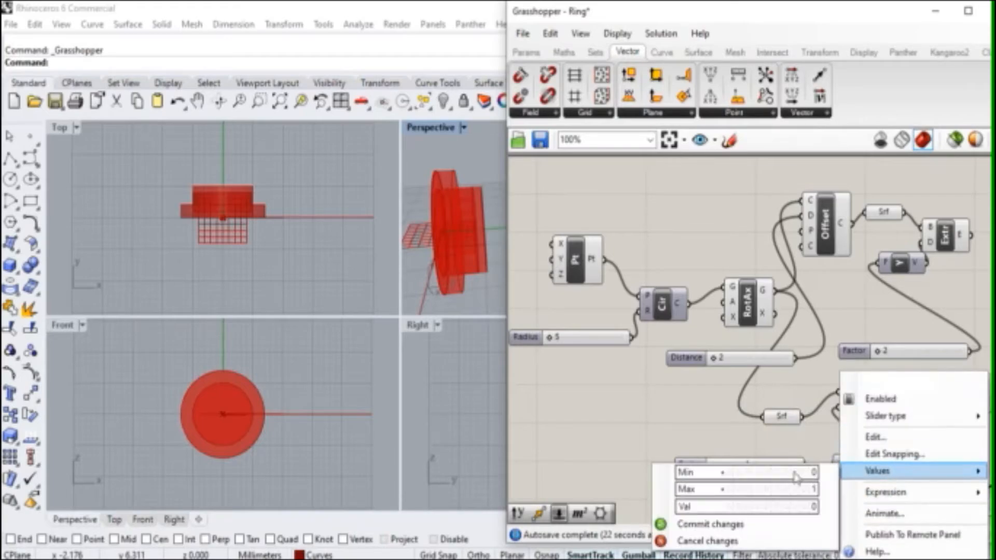
left_click(788, 478)
left_click(789, 493)
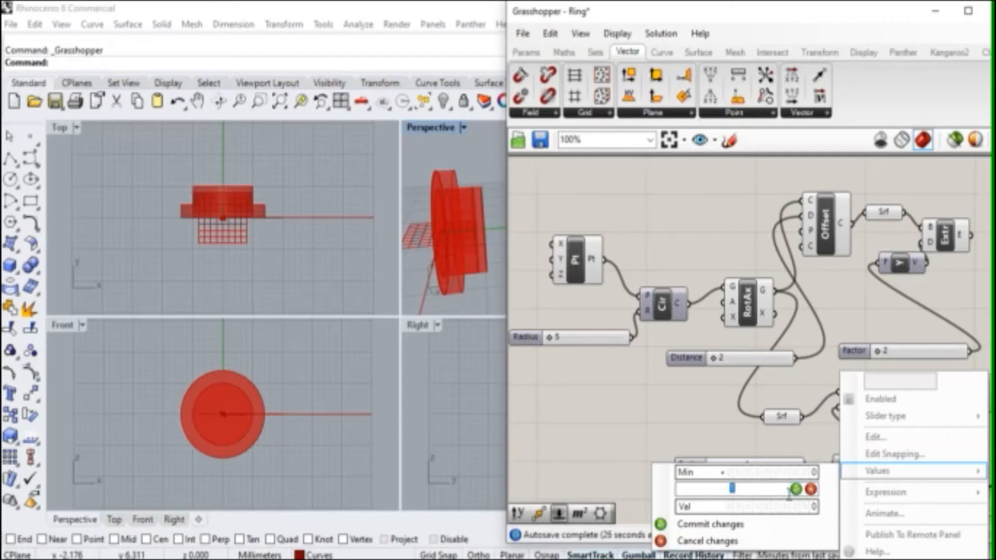
left_click(753, 477)
left_click(758, 474)
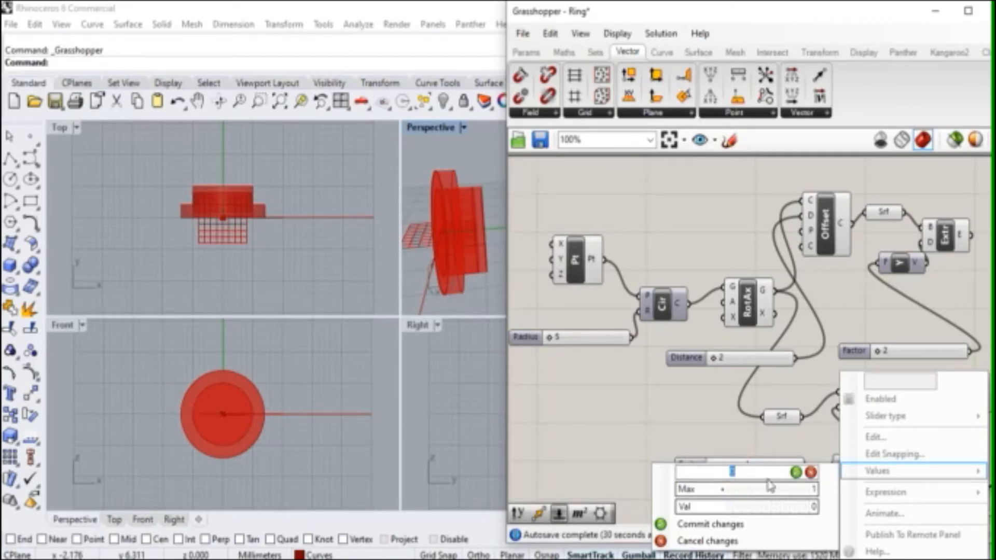
type("-2")
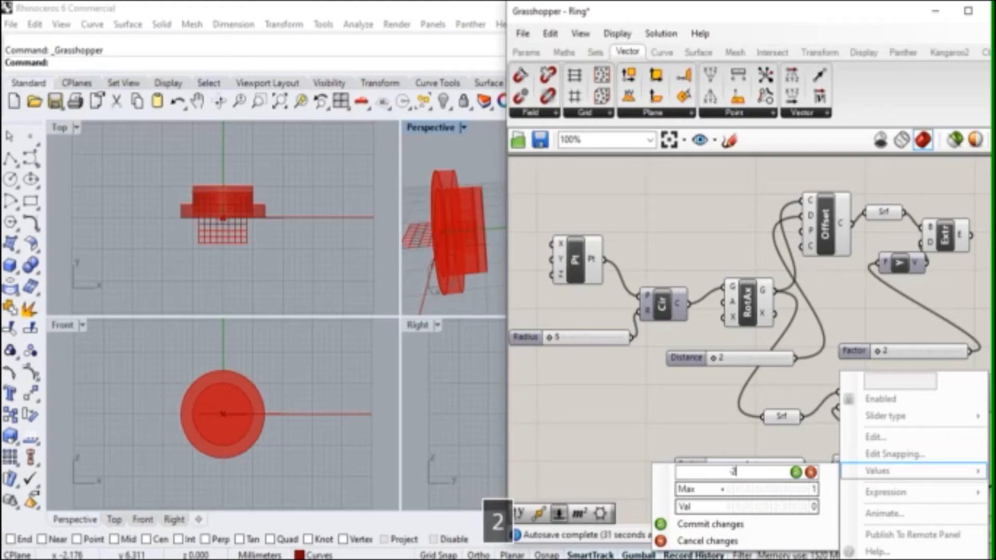
left_click(752, 490)
left_click(734, 490)
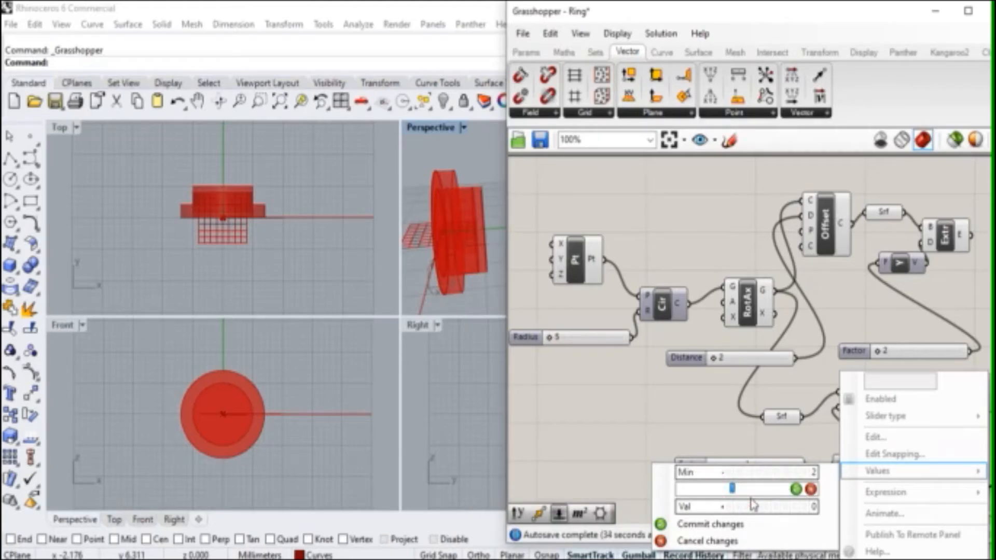
type("3")
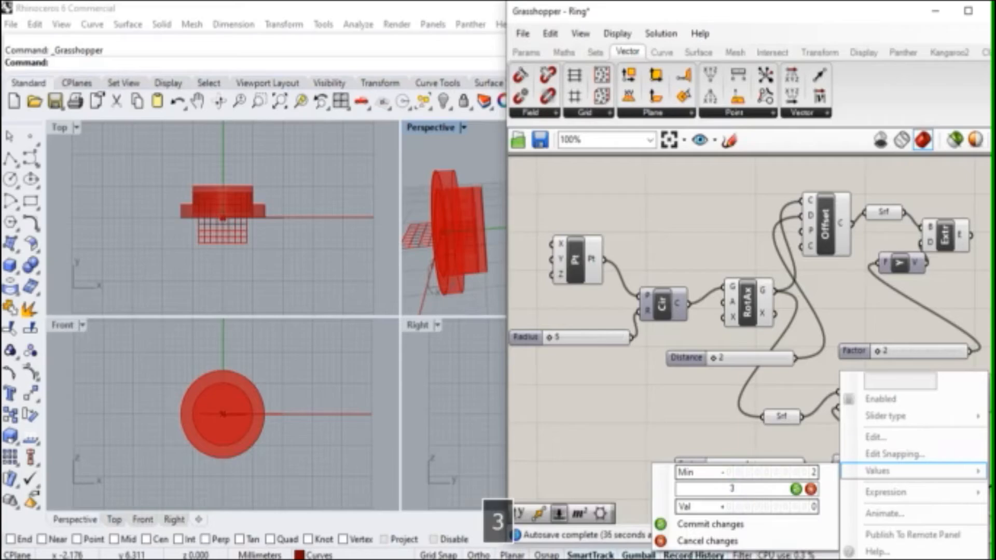
left_click(798, 489)
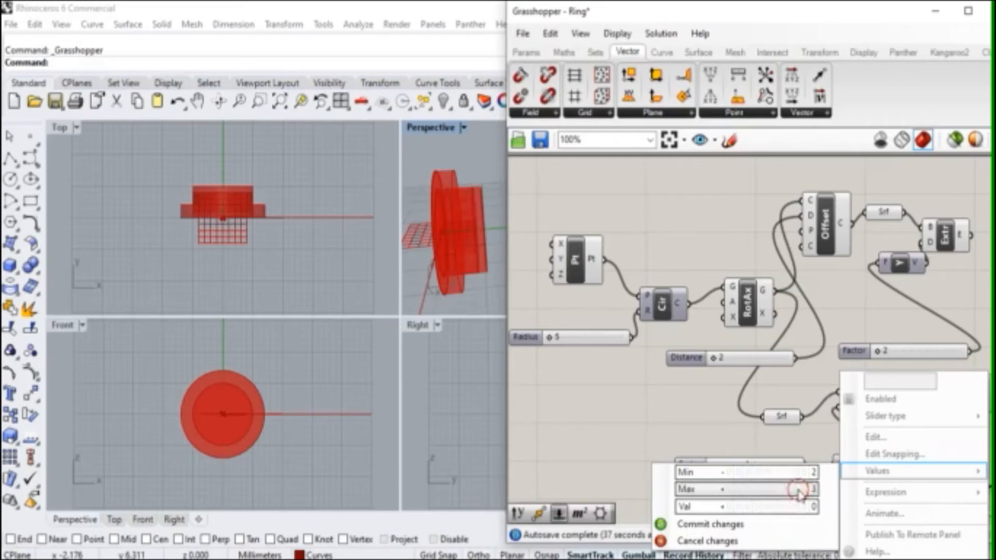
left_click(720, 527)
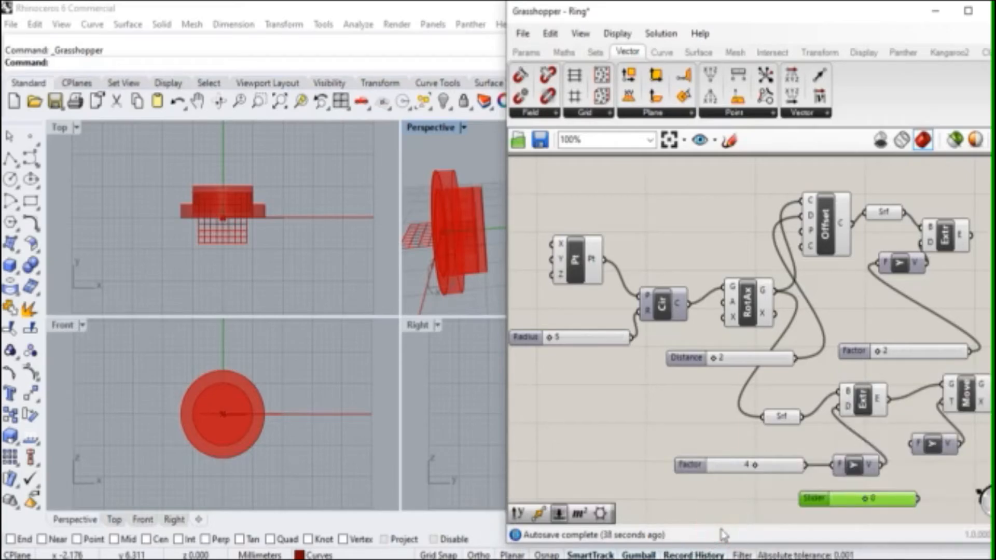
Connect the new slider to the Factor input of Move's Unit Y vector and set its value to -1.
left_click(866, 499)
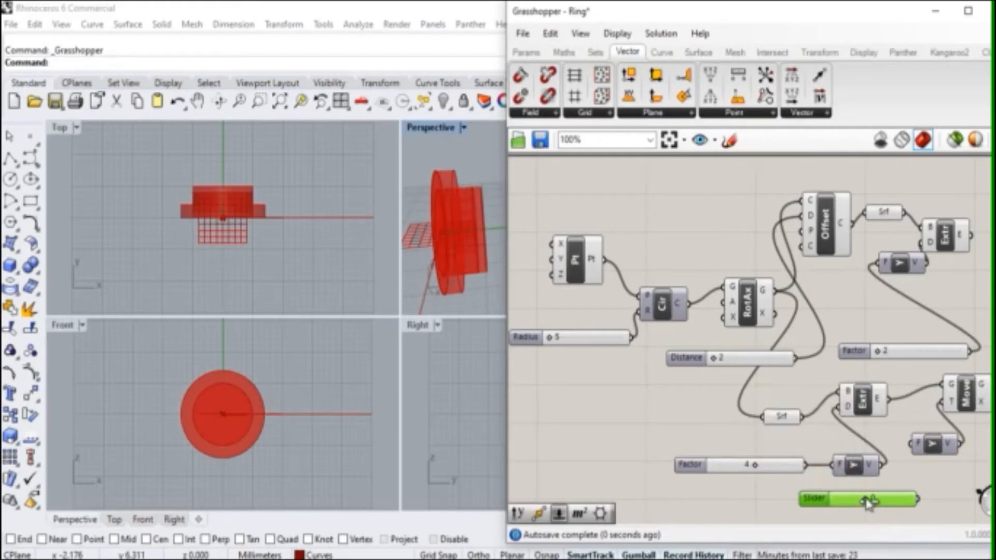
left_click_drag(867, 502, 911, 443)
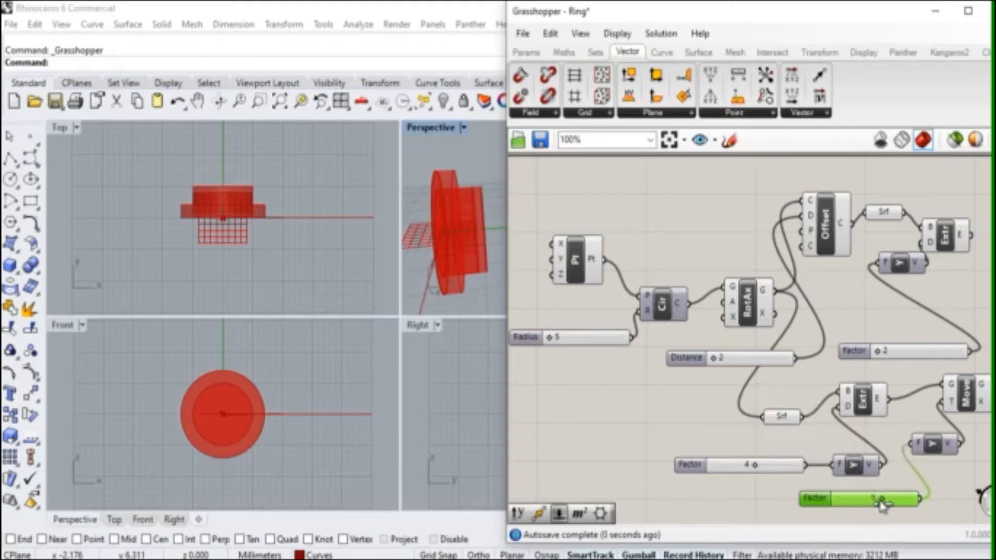
left_click_drag(883, 500, 849, 498)
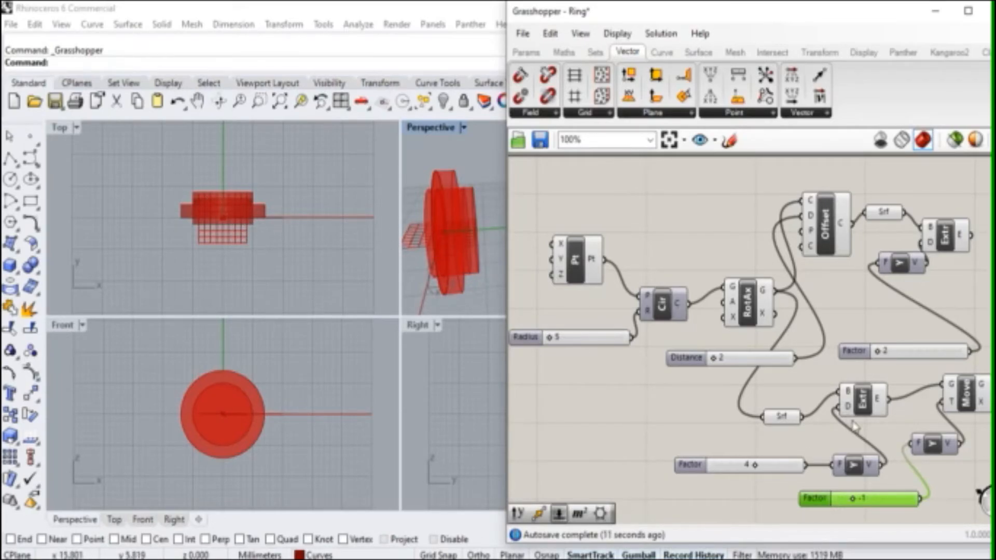
Shift the upper Extrude component further from its inputs, and highlight the Move component to check which body it controls.
right_click_drag(896, 377, 750, 364)
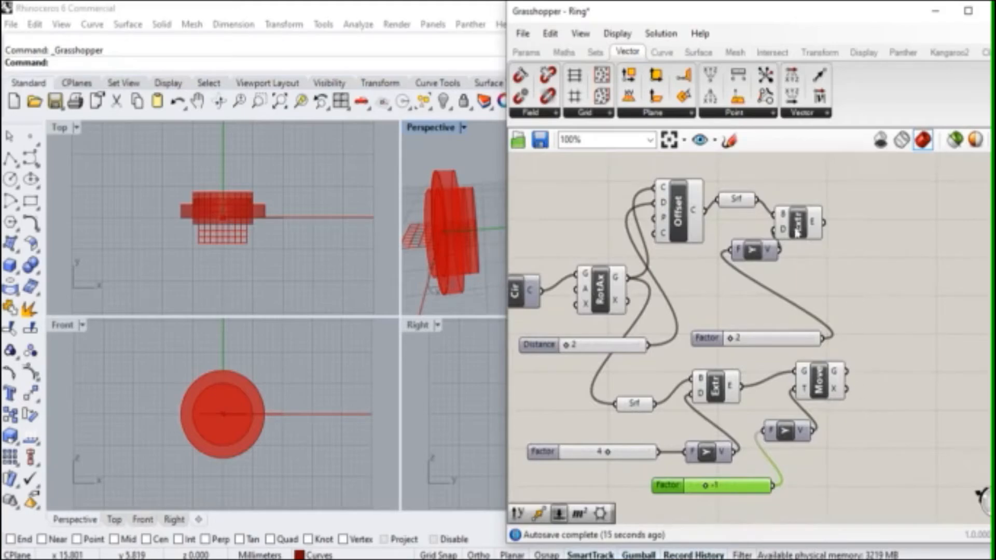
left_click_drag(797, 231, 828, 239)
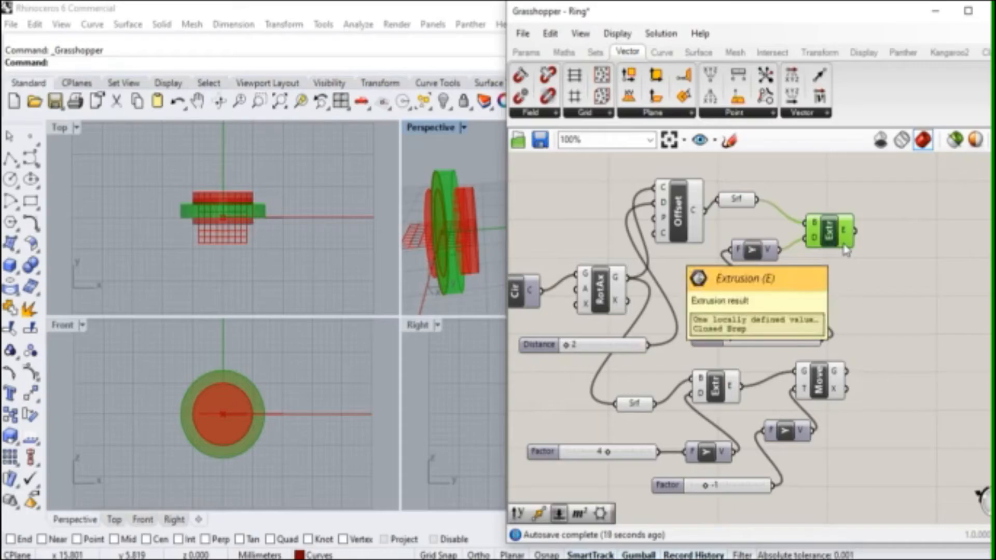
left_click(837, 392)
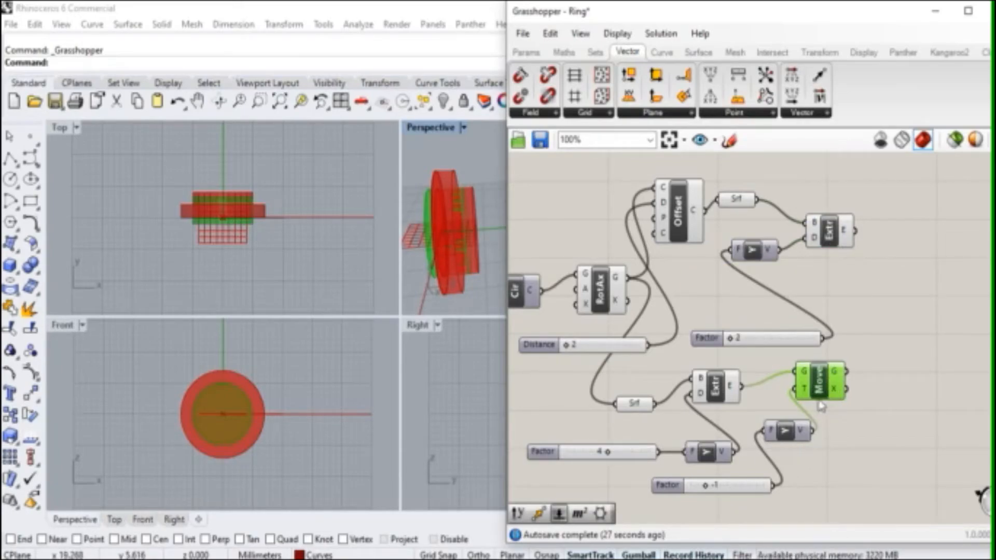
left_click_drag(822, 427, 813, 429)
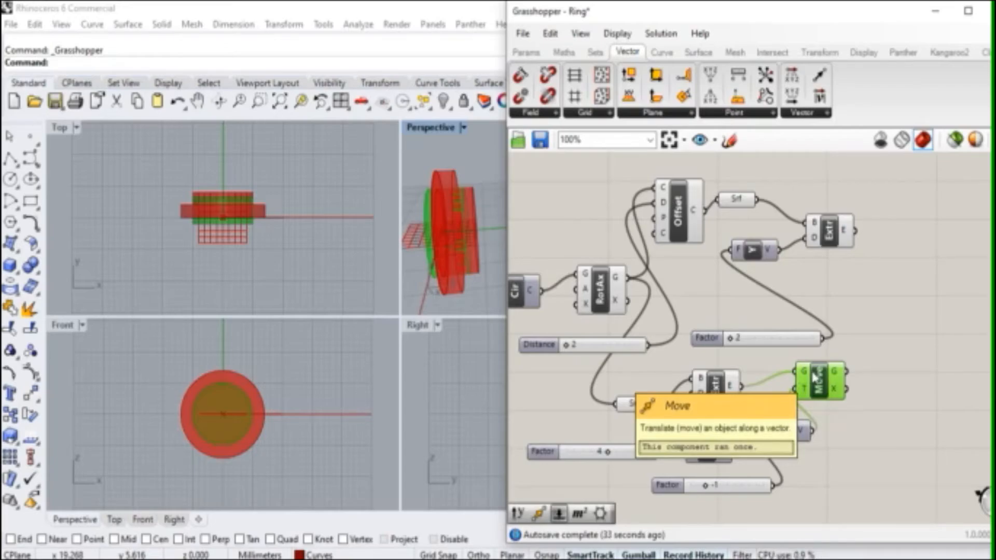
left_click(879, 323)
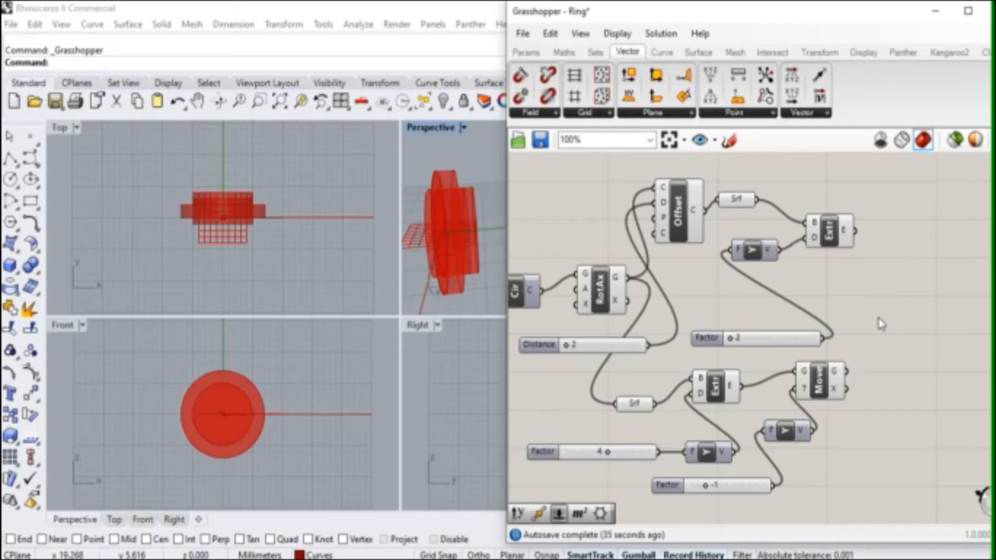
Add a Solid Difference component and place it beside the upper and lower branches, between Extrude and Move.
double_click(897, 288)
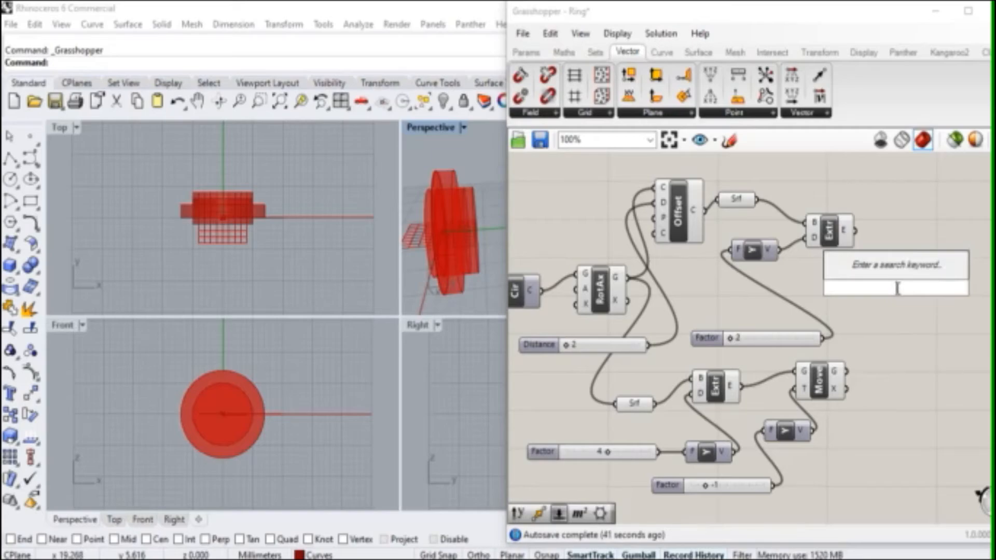
type("s")
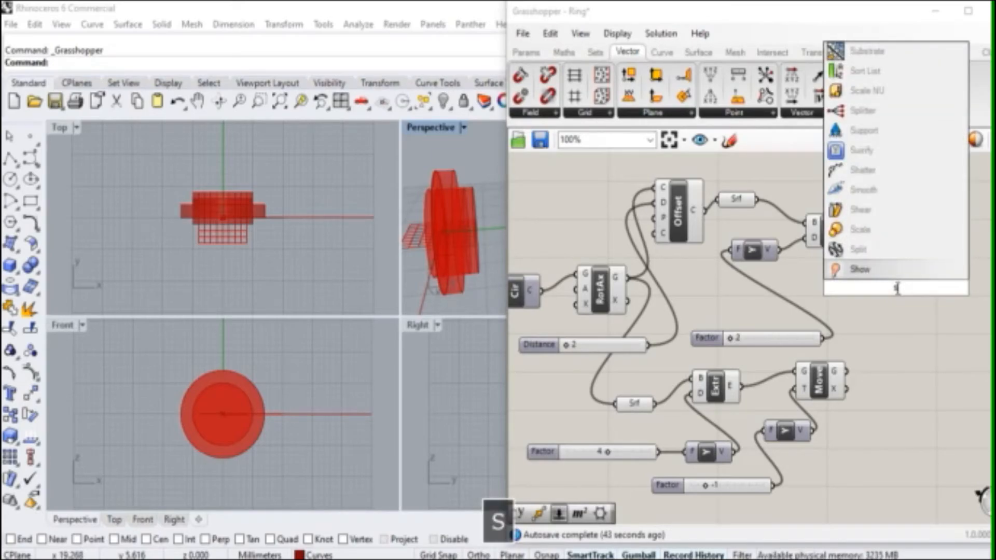
type("olid")
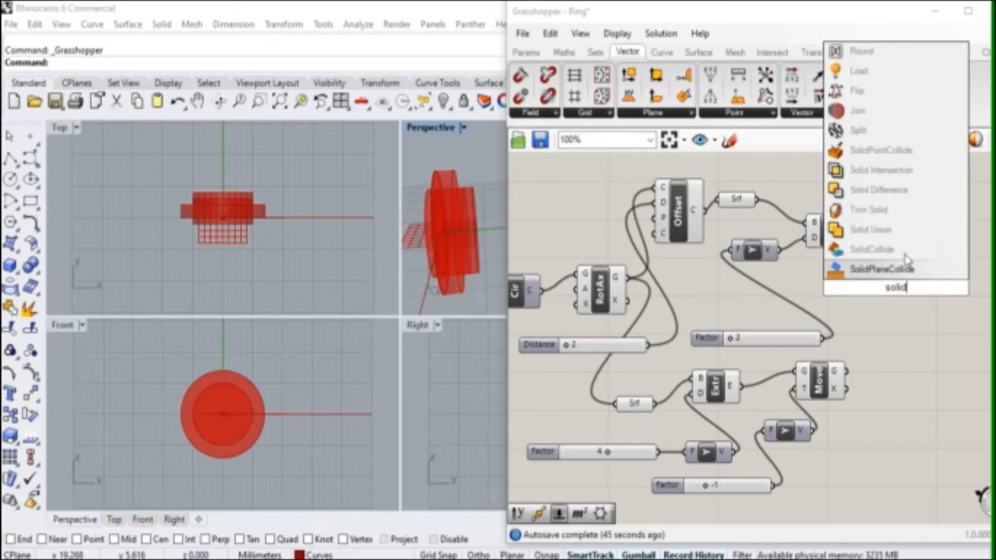
left_click(877, 189)
left_click_drag(916, 306, 931, 346)
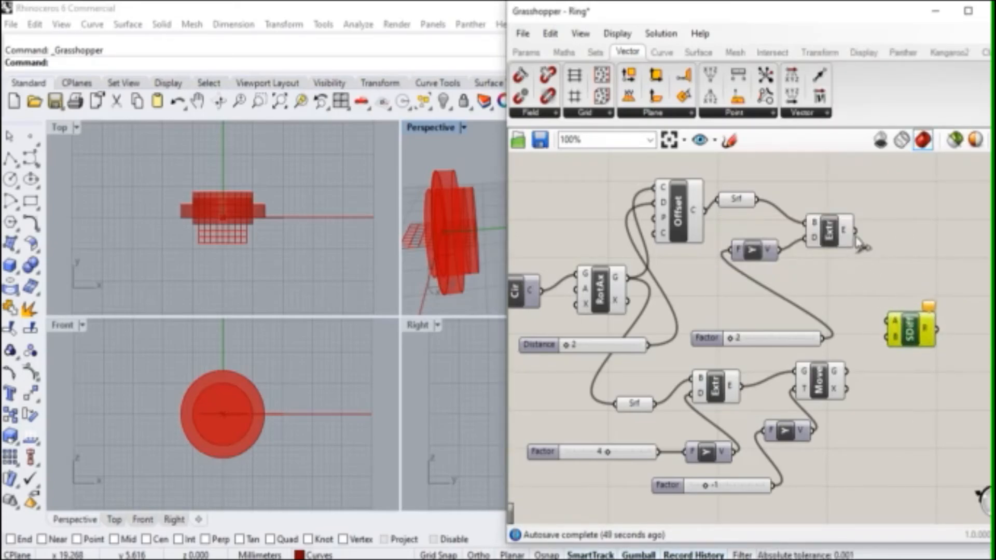
Connect the upper Extrude to Solid Difference's A input and Move's Geometry output to B, and inspect the result in the Perspective view.
left_click_drag(856, 233, 880, 325)
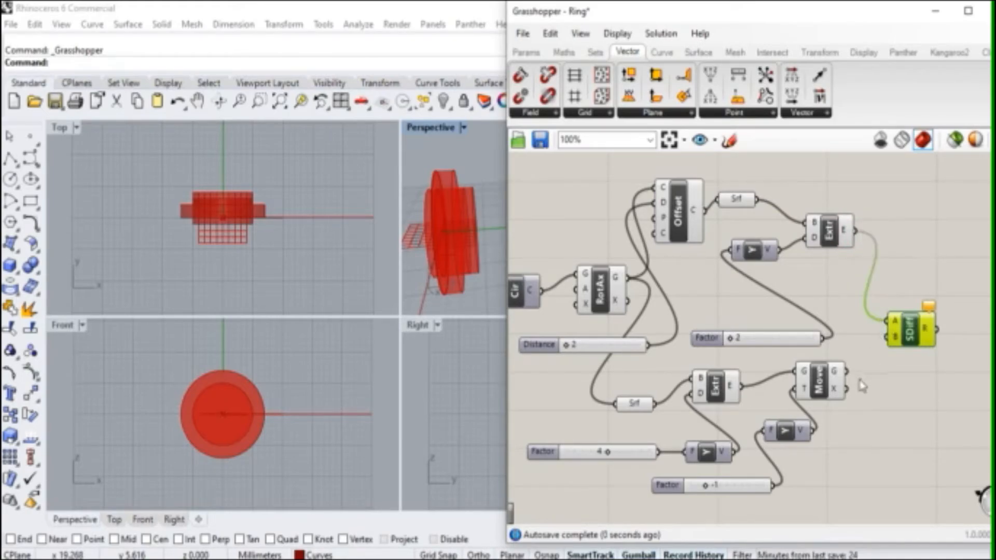
left_click_drag(847, 371, 886, 338)
right_click_drag(919, 380, 857, 393)
right_click_drag(490, 174, 473, 224)
scroll(473, 224, "up", 2)
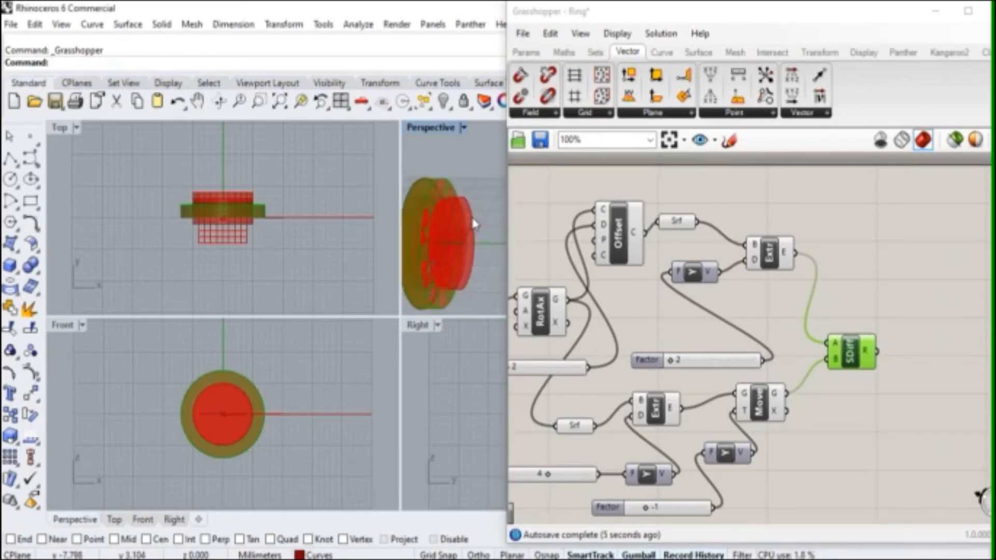
scroll(474, 224, "down", 2)
right_click_drag(754, 290, 799, 274)
Turn off the preview of the upper Extrude component and of the Move component.
left_click_drag(778, 196, 842, 279)
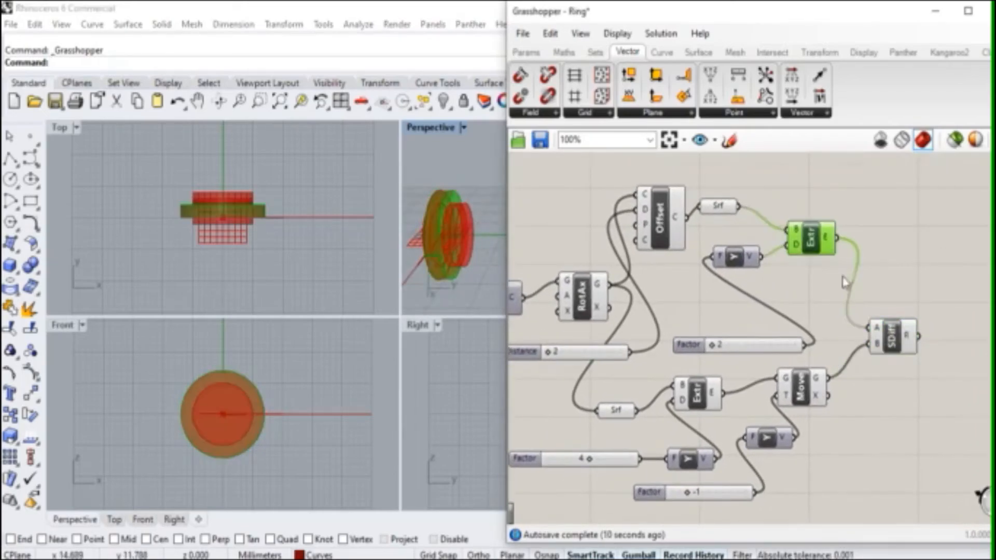
middle_click(814, 242)
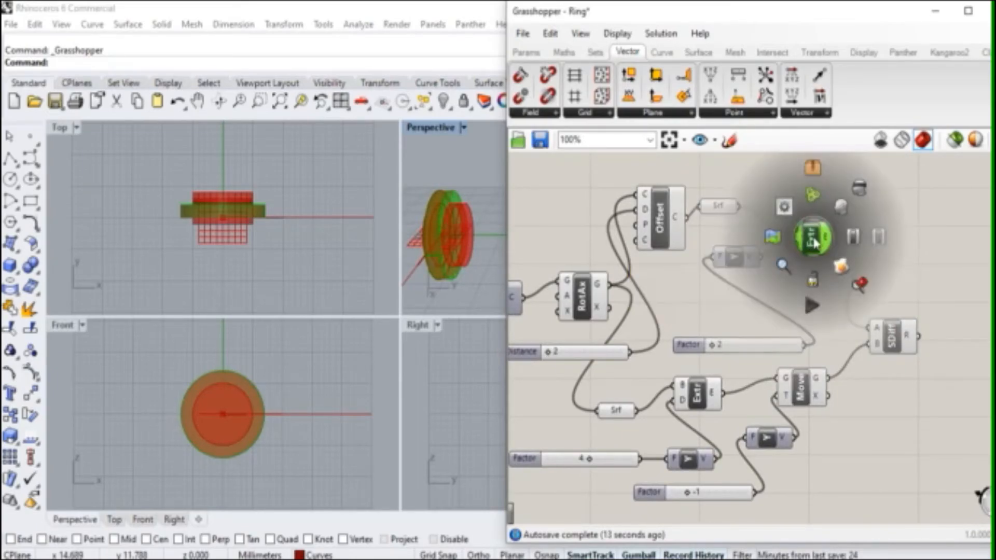
left_click(858, 192)
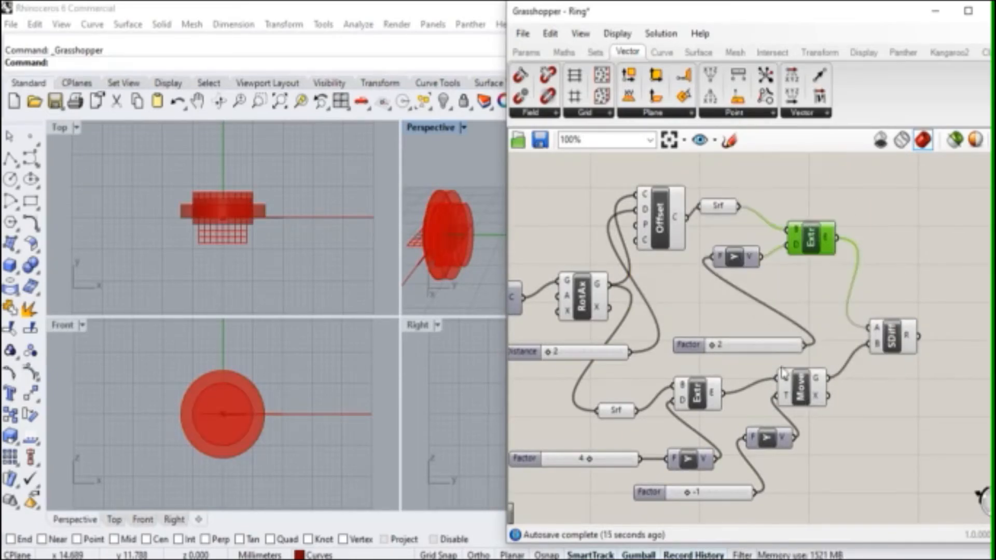
left_click_drag(772, 360, 828, 414)
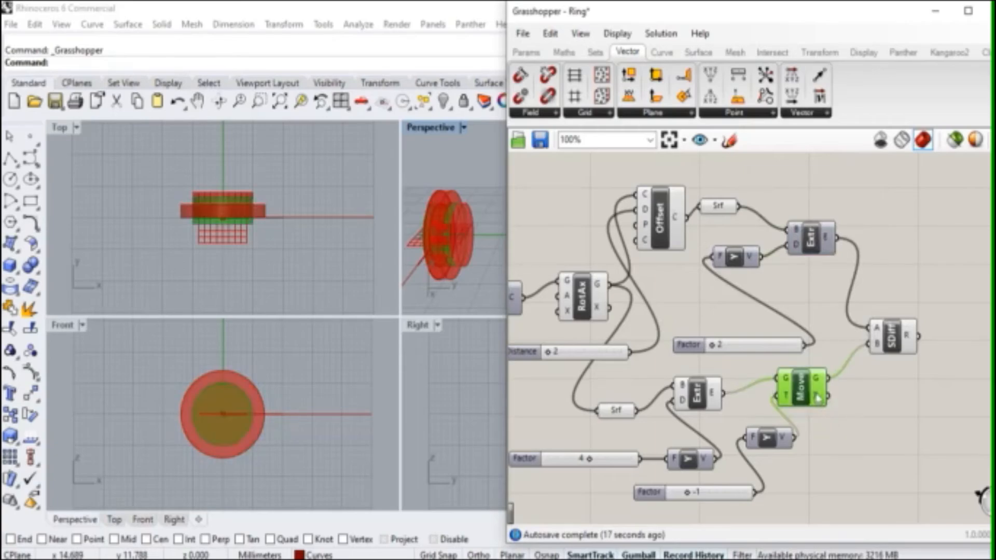
middle_click(816, 396)
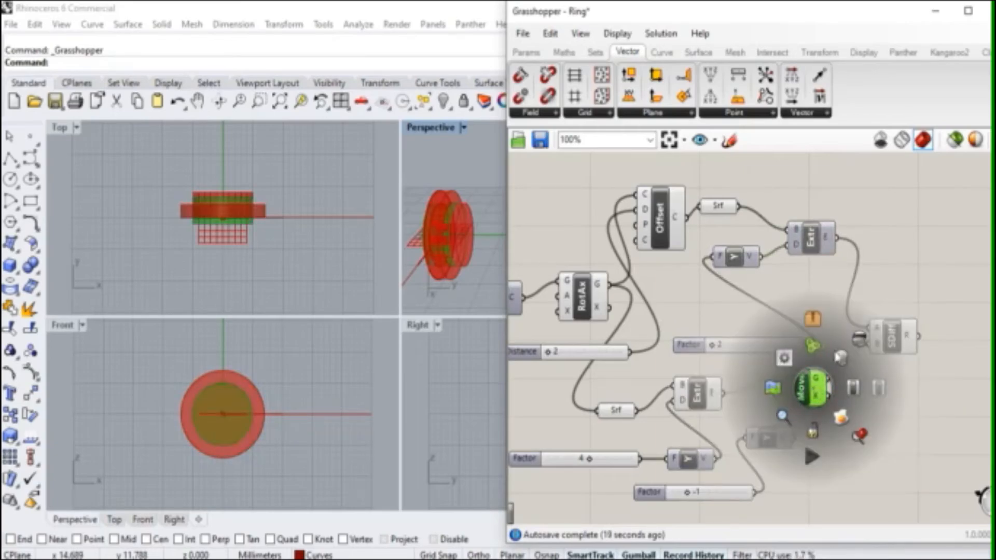
left_click(837, 357)
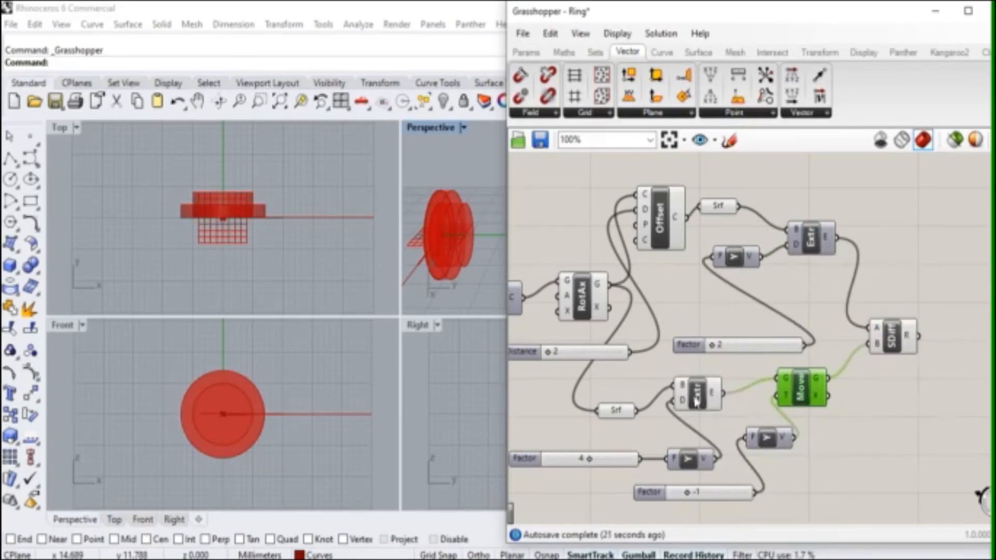
Turn off the preview of all components feeding Solid Difference, leaving only the Solid Difference result previewed.
right_click_drag(776, 299, 800, 307)
scroll(799, 306, "down", 2)
right_click_drag(730, 305, 770, 325)
left_click_drag(526, 220, 910, 505)
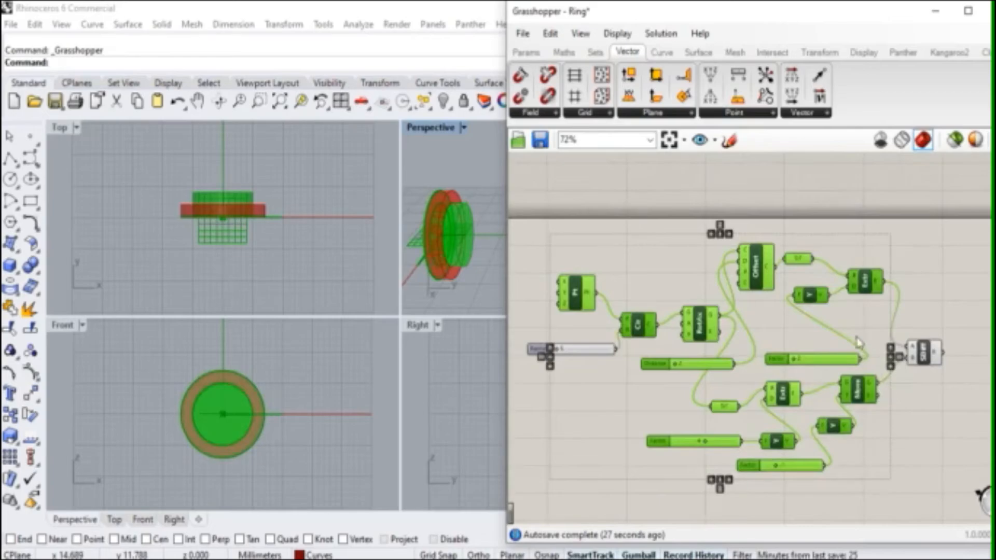
middle_click(858, 290)
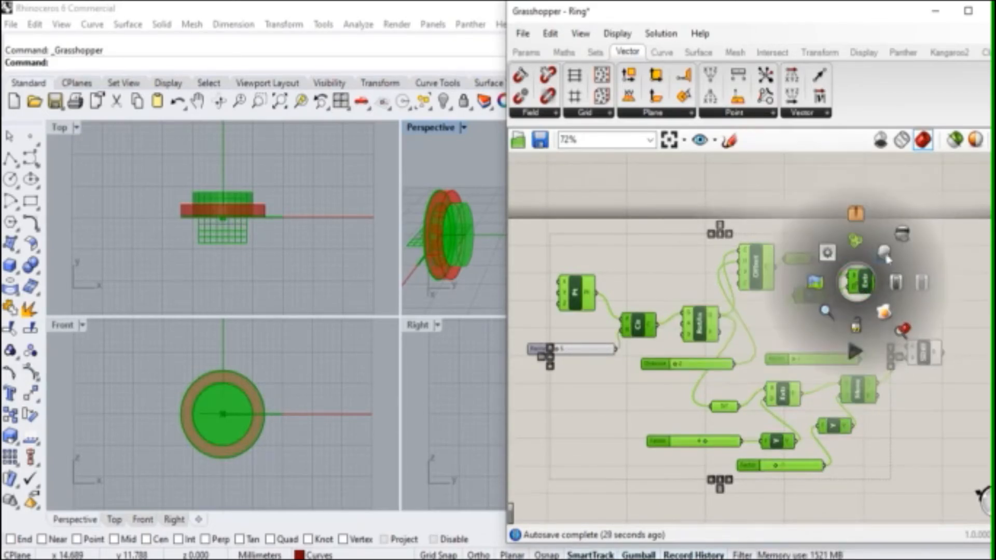
left_click(906, 239)
Maximize the Perspective viewport and inspect the previewed ring up close and from a different angle.
right_click_drag(485, 182, 483, 203)
double_click(433, 128)
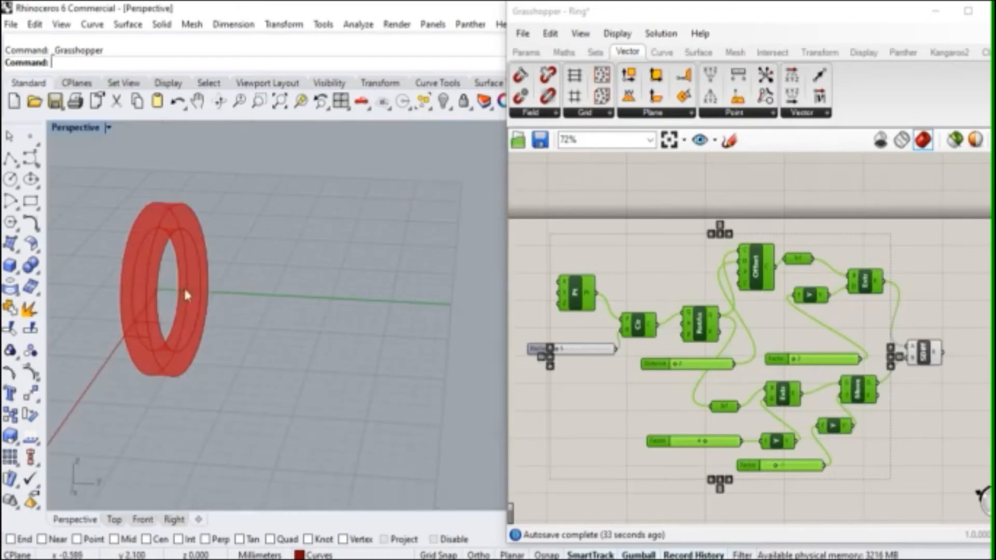
scroll(322, 223, "up", 3)
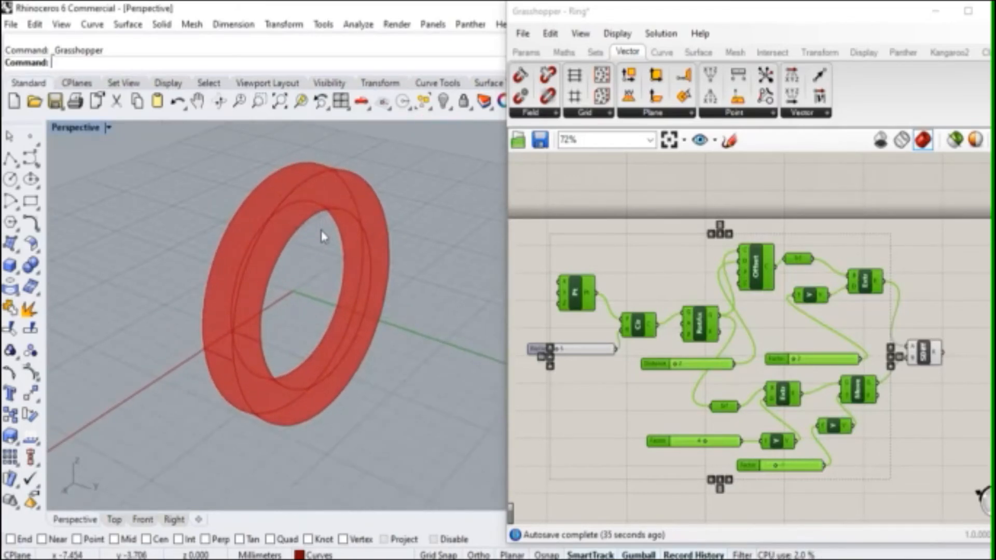
scroll(321, 234, "down", 2)
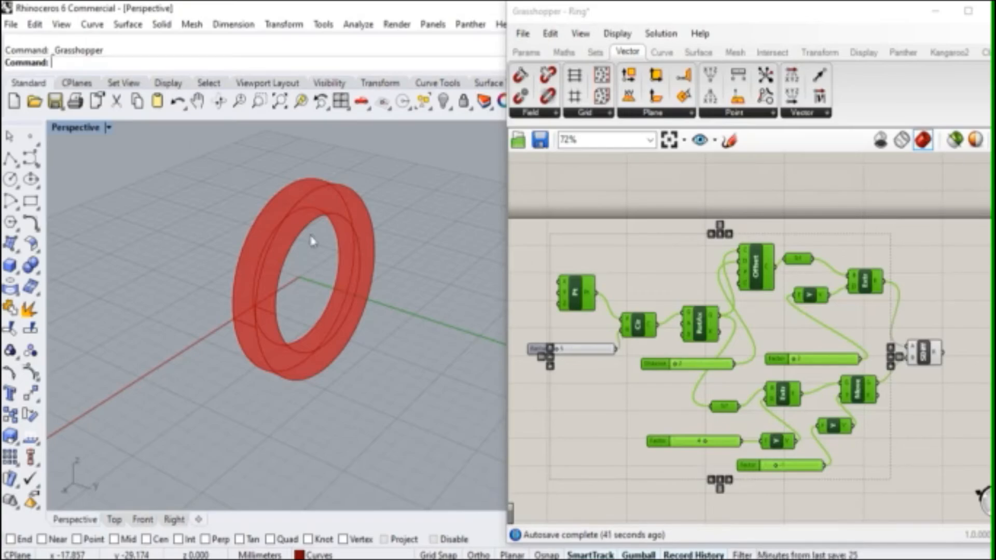
Bake the Solid Difference result with the default attributes, and move the baked ring clear of the preview along the positive Y axis.
right_click(937, 363)
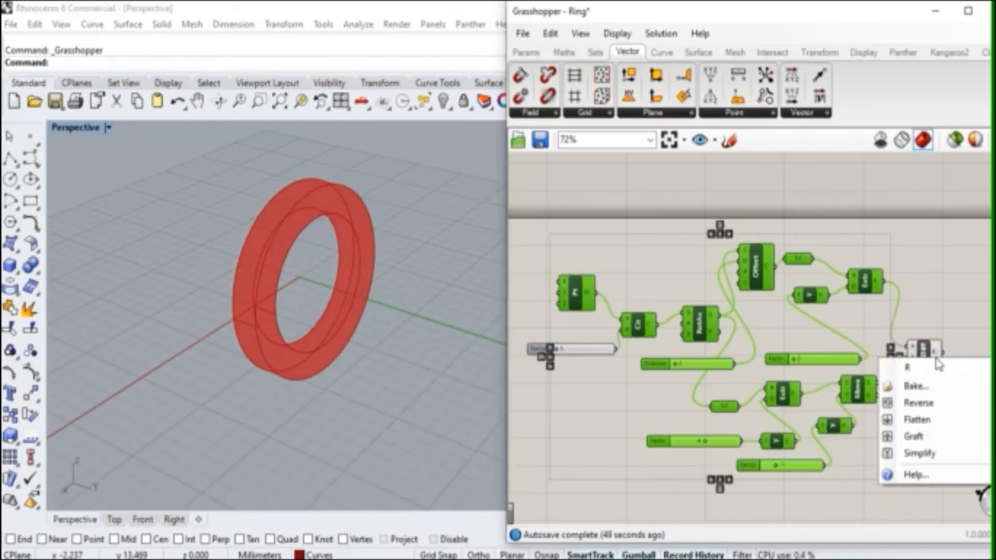
left_click(917, 387)
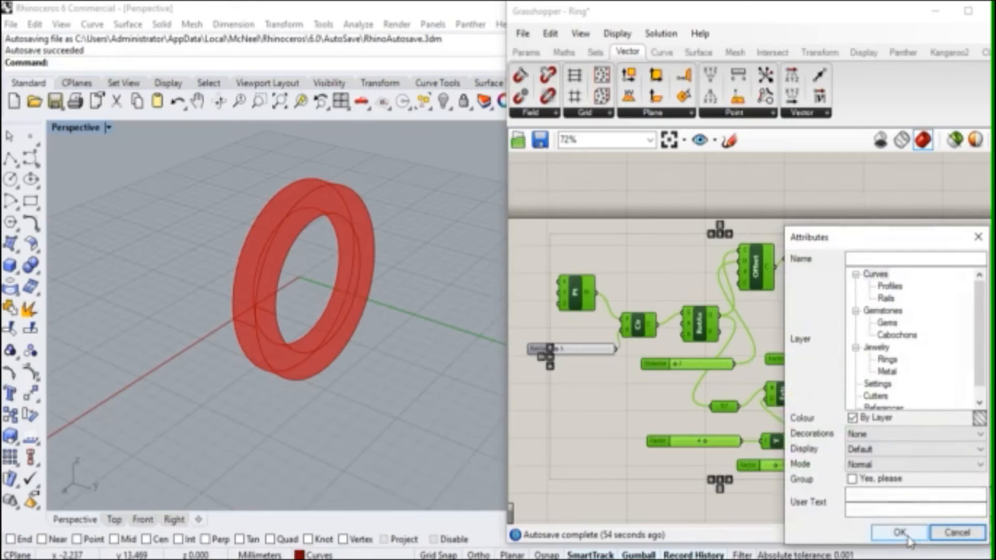
left_click(900, 532)
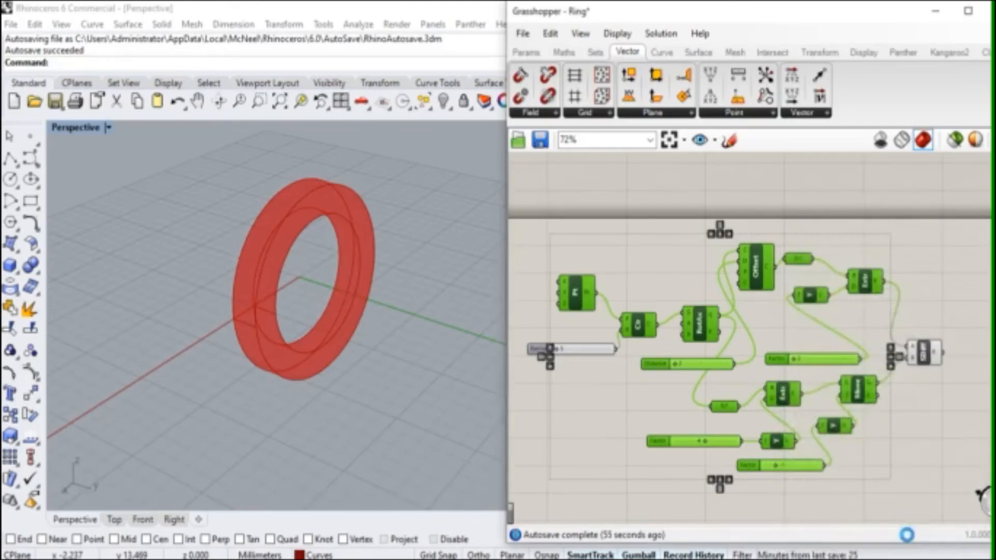
left_click(327, 209)
left_click_drag(356, 294, 467, 345)
left_click(349, 162)
right_click_drag(349, 162, 222, 284)
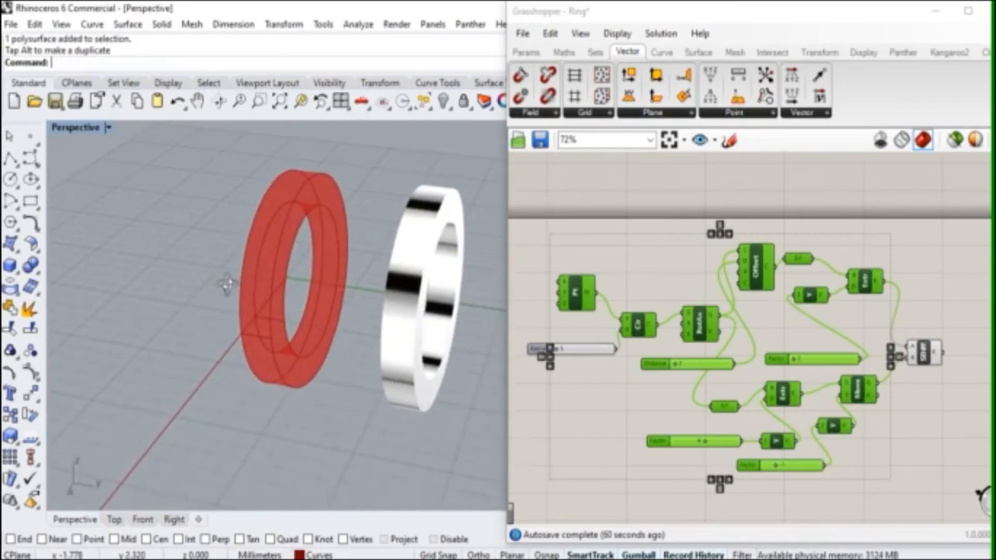
Set the circle's radius slider to 8 and bake the Solid Difference result with the default attributes.
left_click(561, 366)
left_click_drag(559, 354, 570, 354)
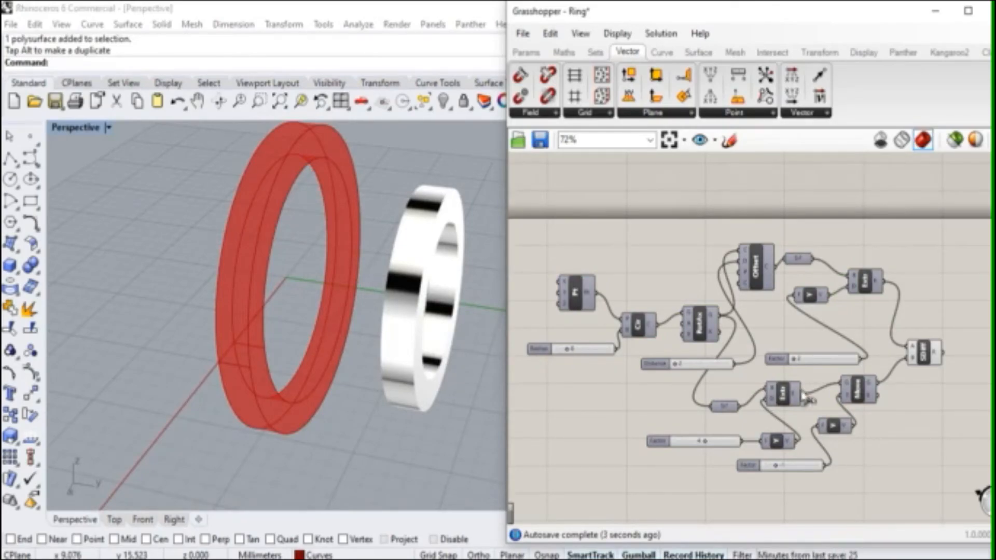
right_click(940, 355)
left_click(915, 378)
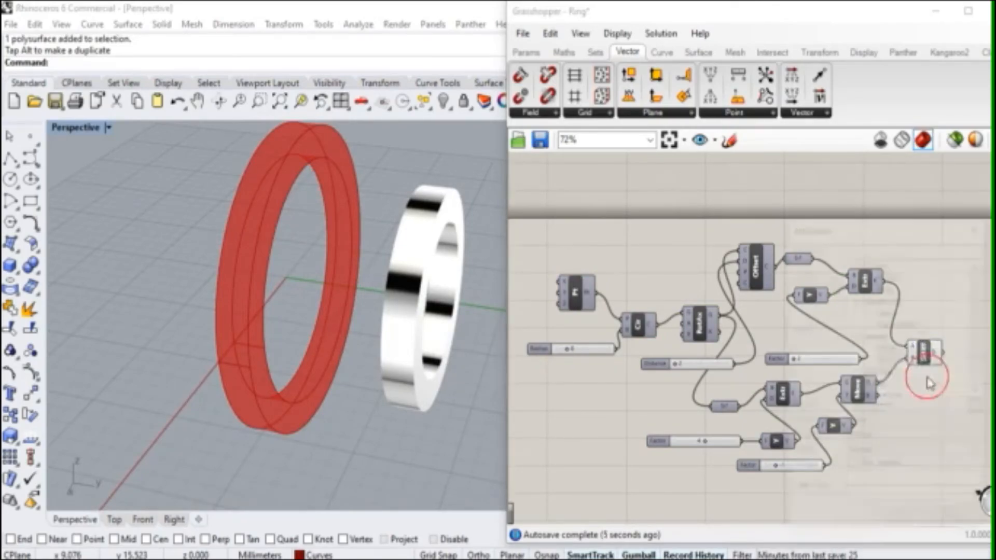
left_click(900, 521)
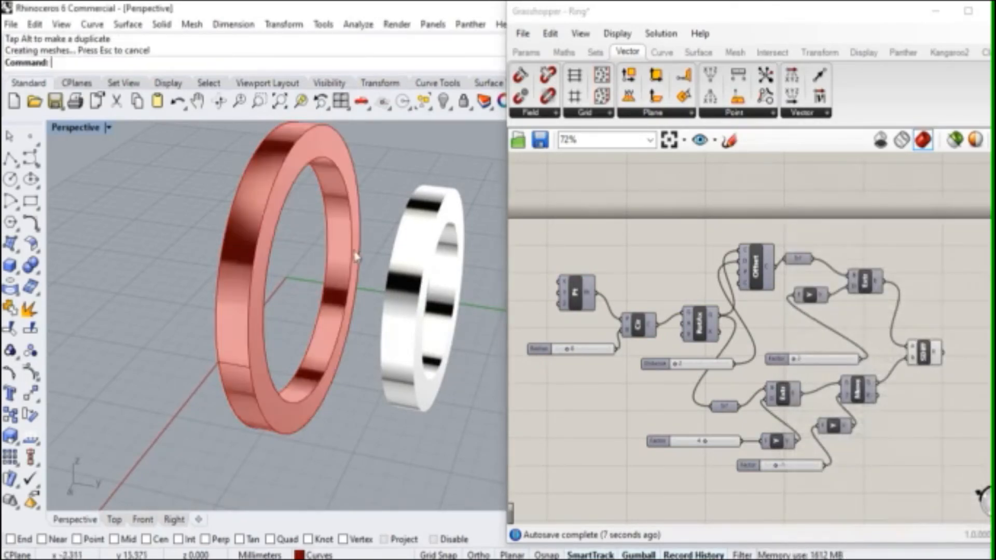
Move the larger baked ring to the opposite side of the preview from the first one and deselect it.
left_click(253, 208)
left_click_drag(349, 284, 201, 266)
key("Escape")
scroll(420, 347, "down", 5)
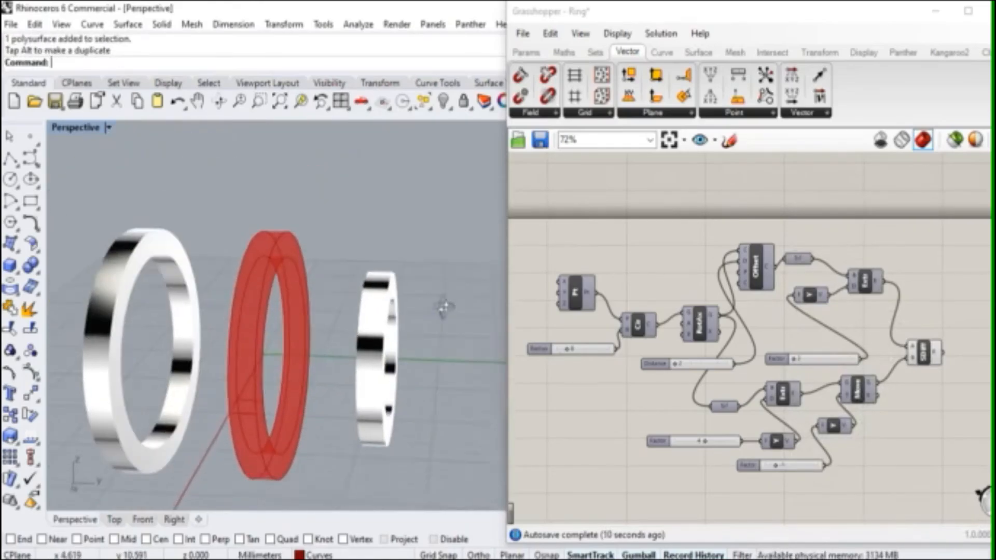
Set the offset Distance slider to 3 and the Move factor to 0, and compare the preview with the baked rings.
left_click(709, 443)
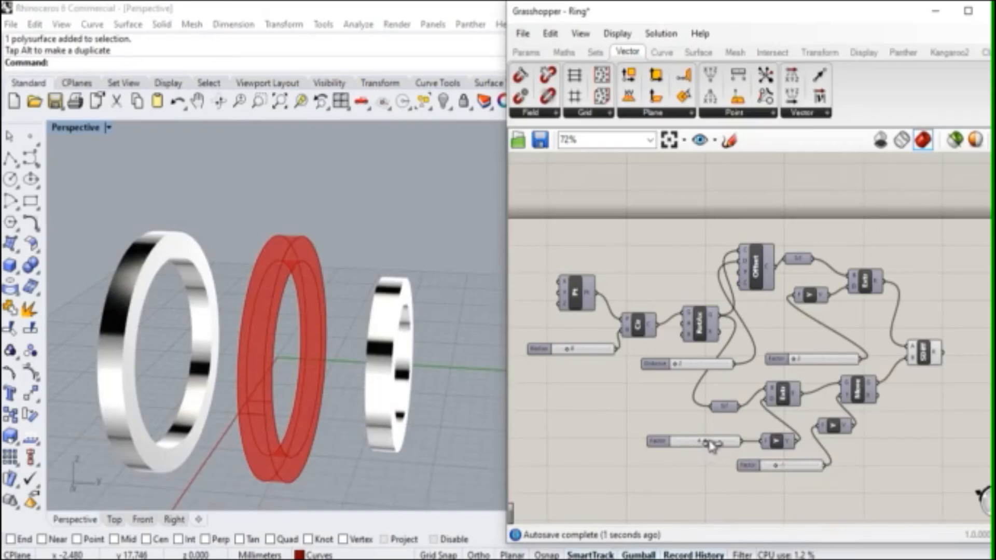
mouse_move(674, 363)
left_mouse_down()
mouse_move(698, 365)
mouse_move(687, 369)
left_mouse_up()
mouse_move(794, 359)
left_mouse_down()
mouse_move(829, 355)
mouse_move(799, 361)
left_mouse_up()
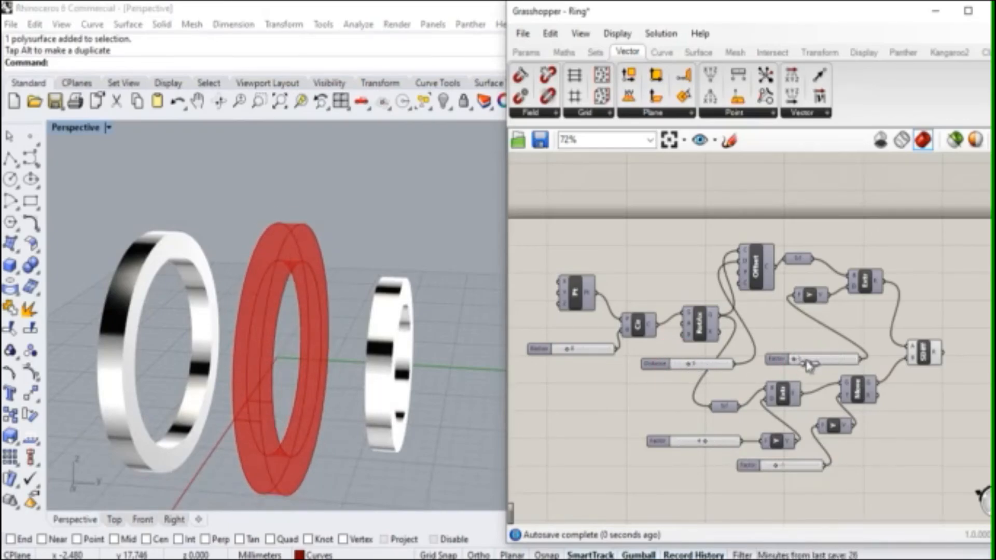
mouse_move(774, 467)
left_mouse_down()
mouse_move(784, 467)
mouse_move(767, 466)
left_mouse_up()
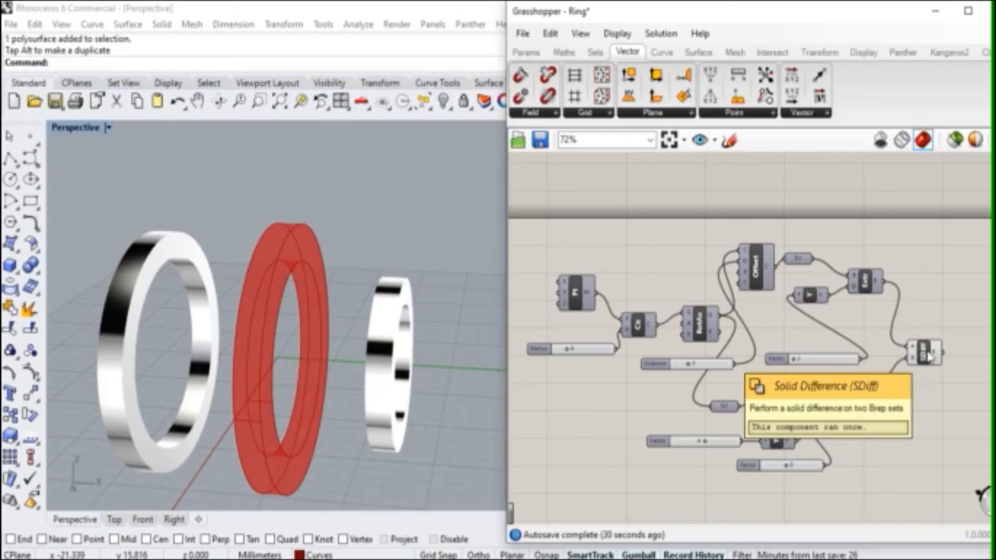
right_click_drag(467, 296, 202, 362)
scroll(319, 300, "up", 1)
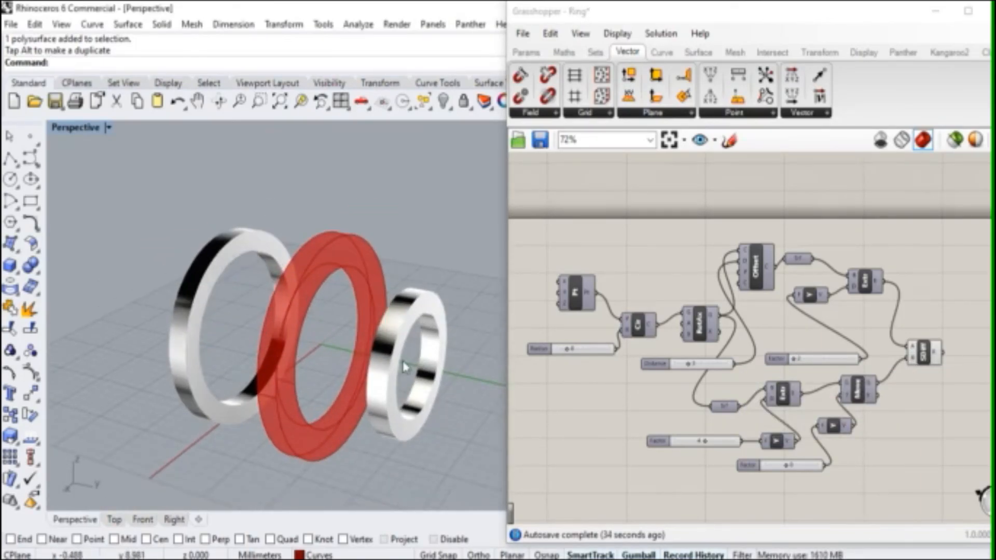